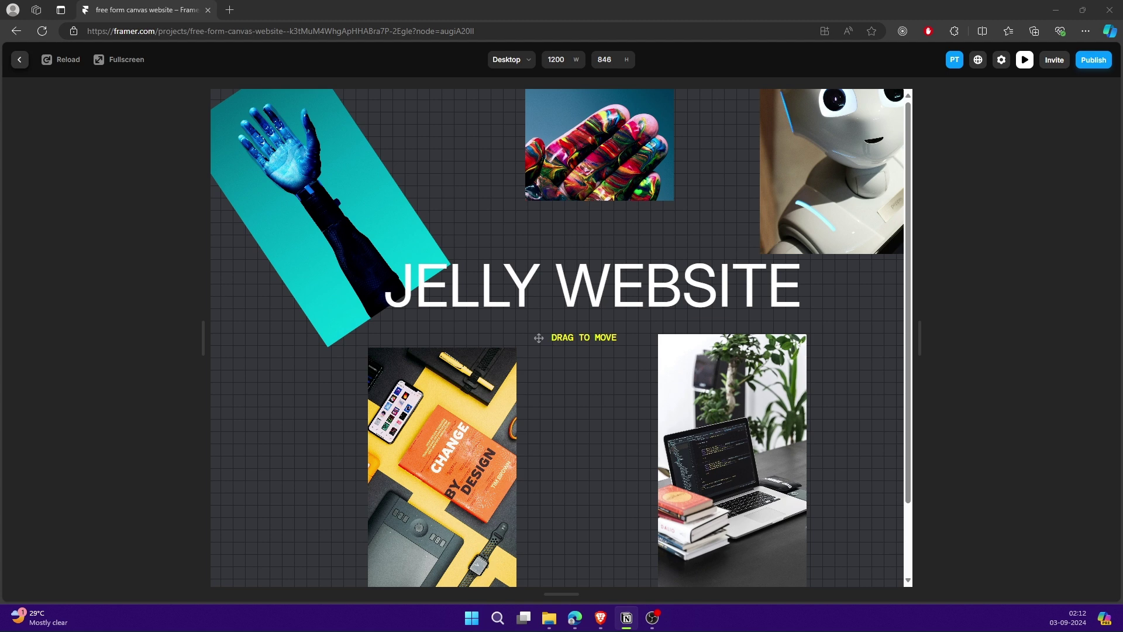
Widen the website preview to 1490 px and test moving the images and canvas around.
left_click_drag(920, 339, 1005, 337)
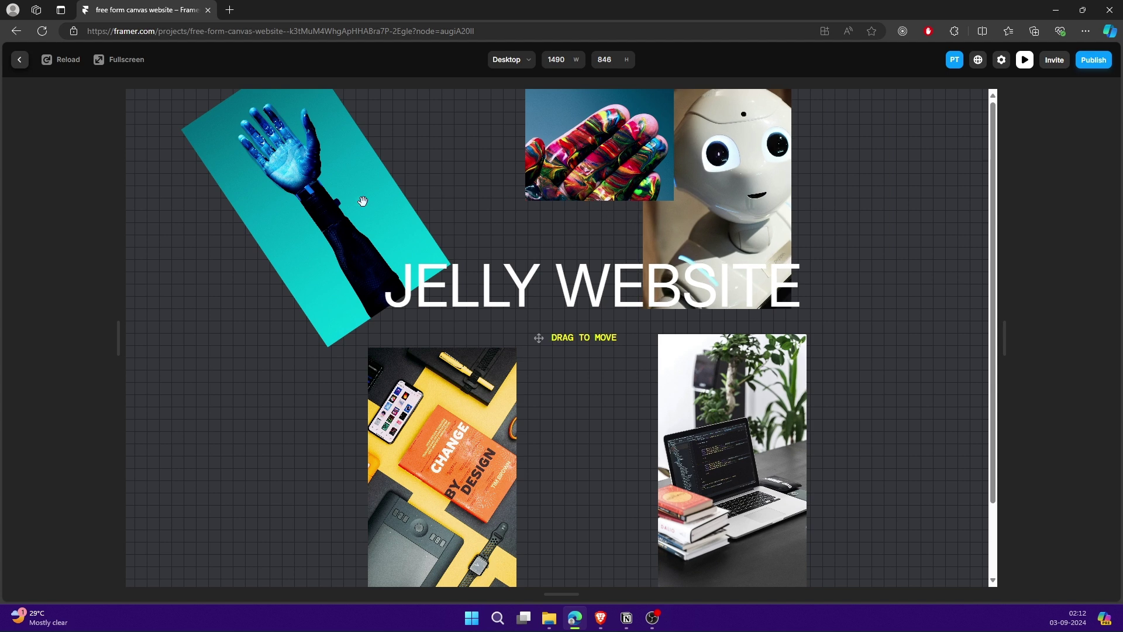
left_click_drag(371, 439, 327, 349)
left_click_drag(706, 448, 574, 425)
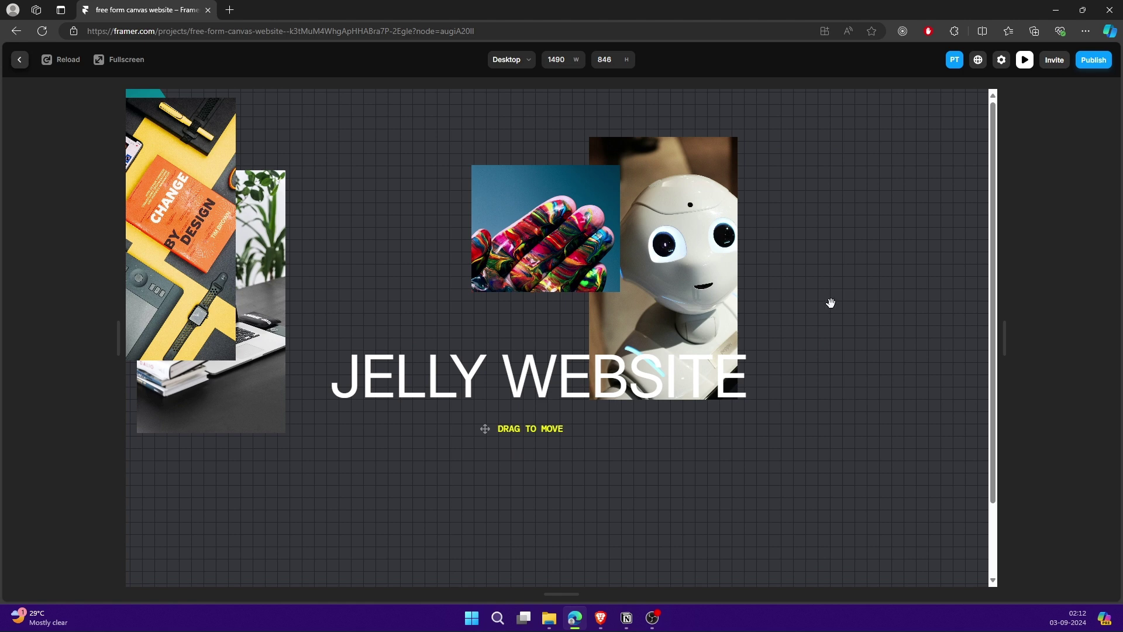
left_click_drag(716, 323, 336, 348)
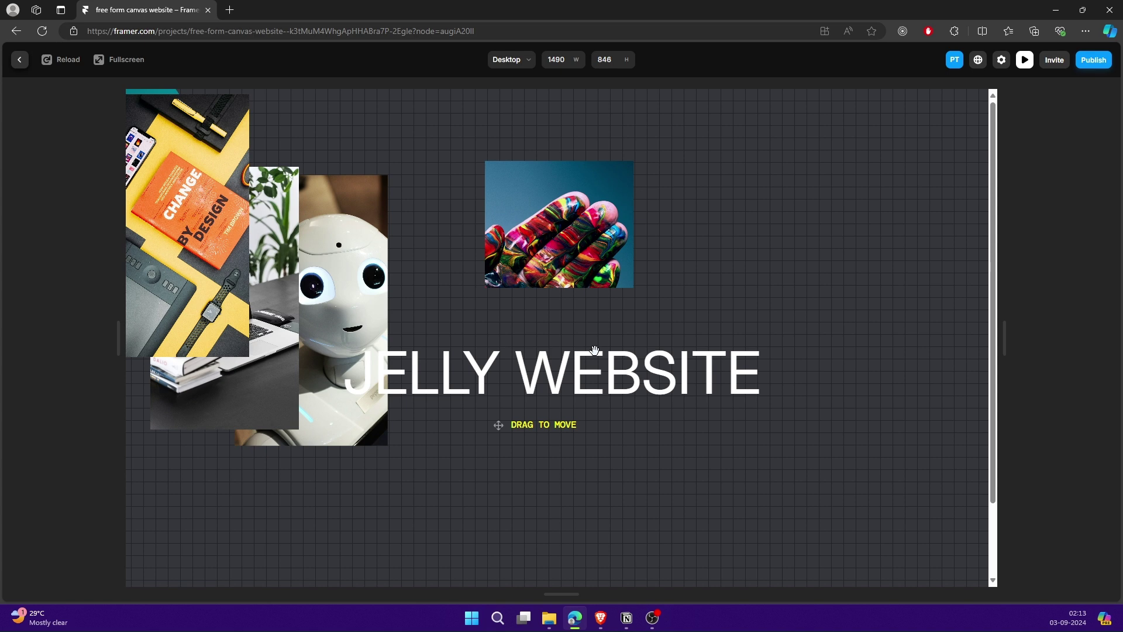
left_click(653, 618)
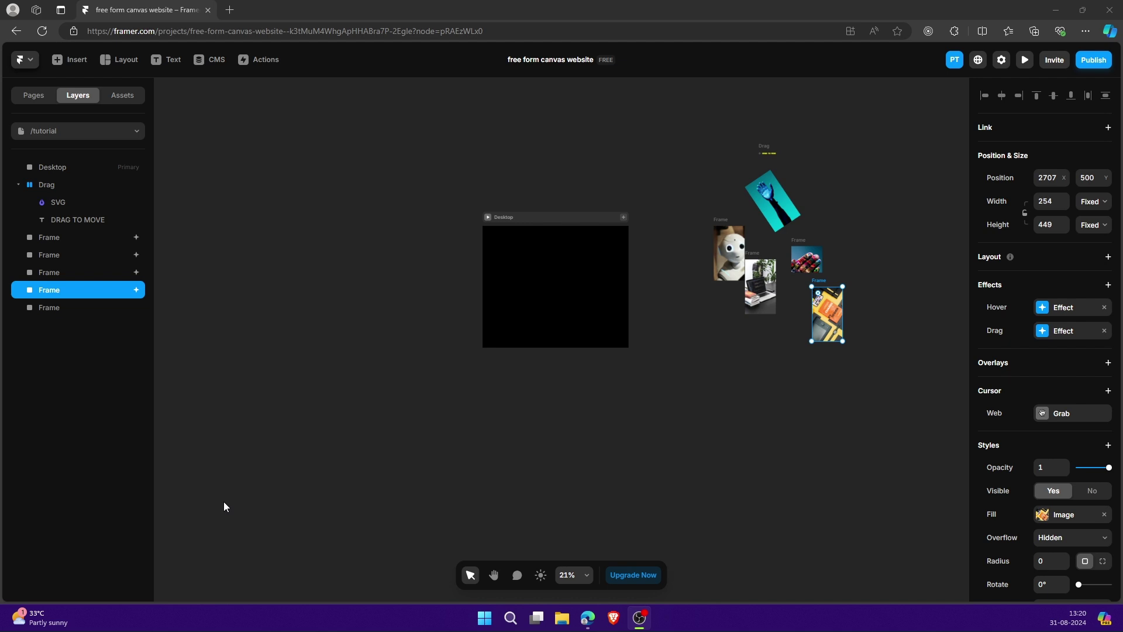
Draw a frame about 975 × 832 px inside the black Desktop breakpoint, about 40 px from its top and left edges.
scroll(552, 309, "up", 5)
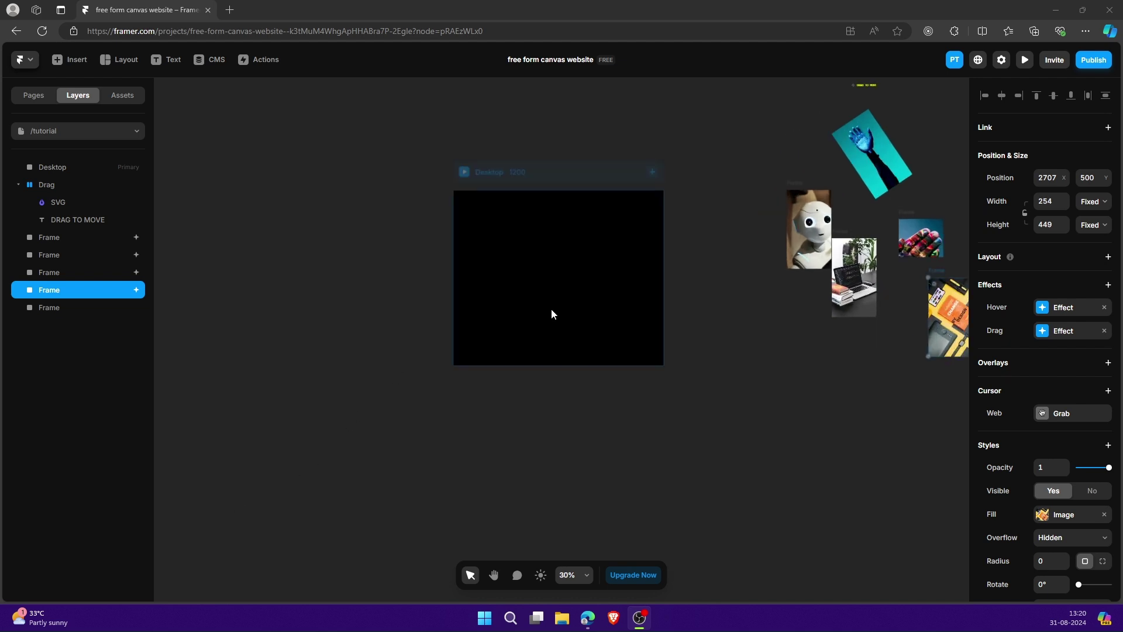
scroll(754, 327, "down", 2)
left_click_drag(761, 360, 607, 423)
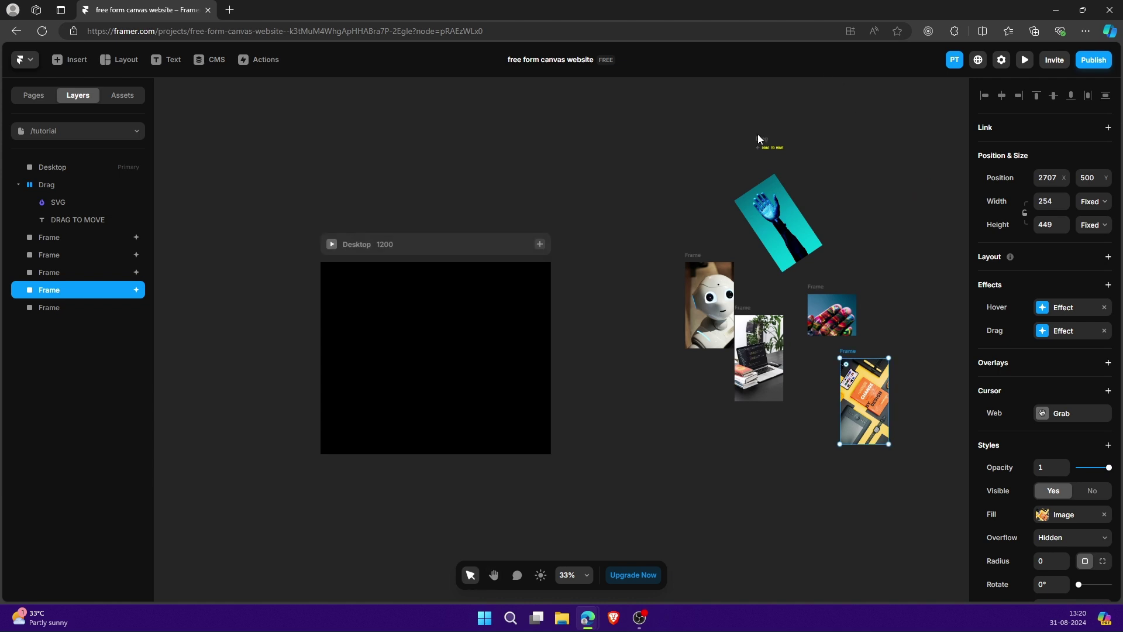
left_click(731, 110)
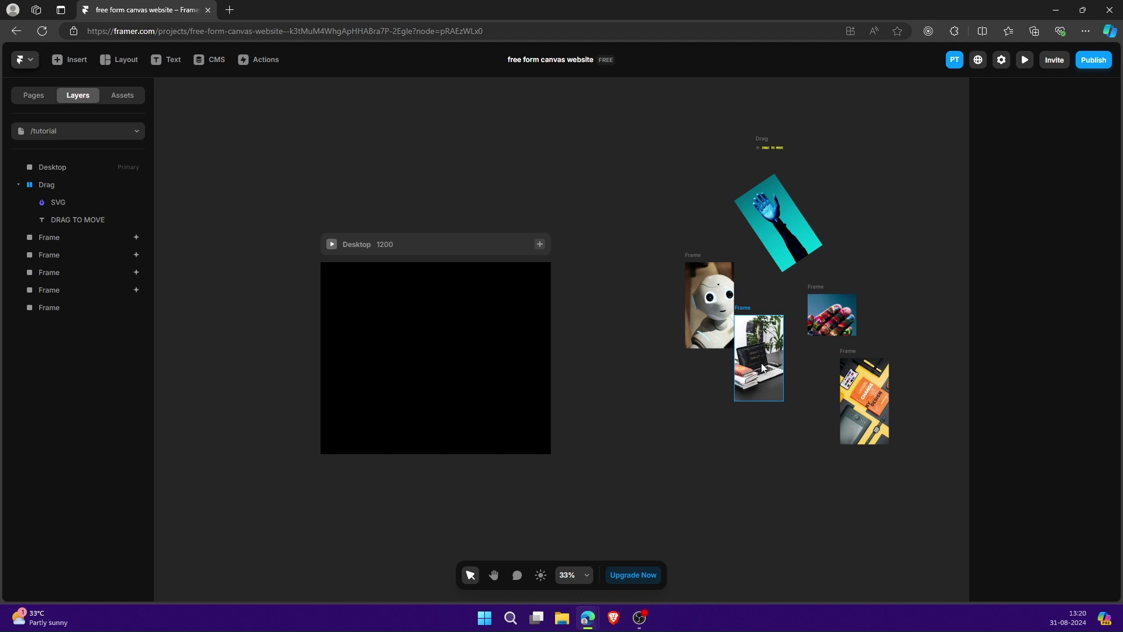
left_click(59, 170)
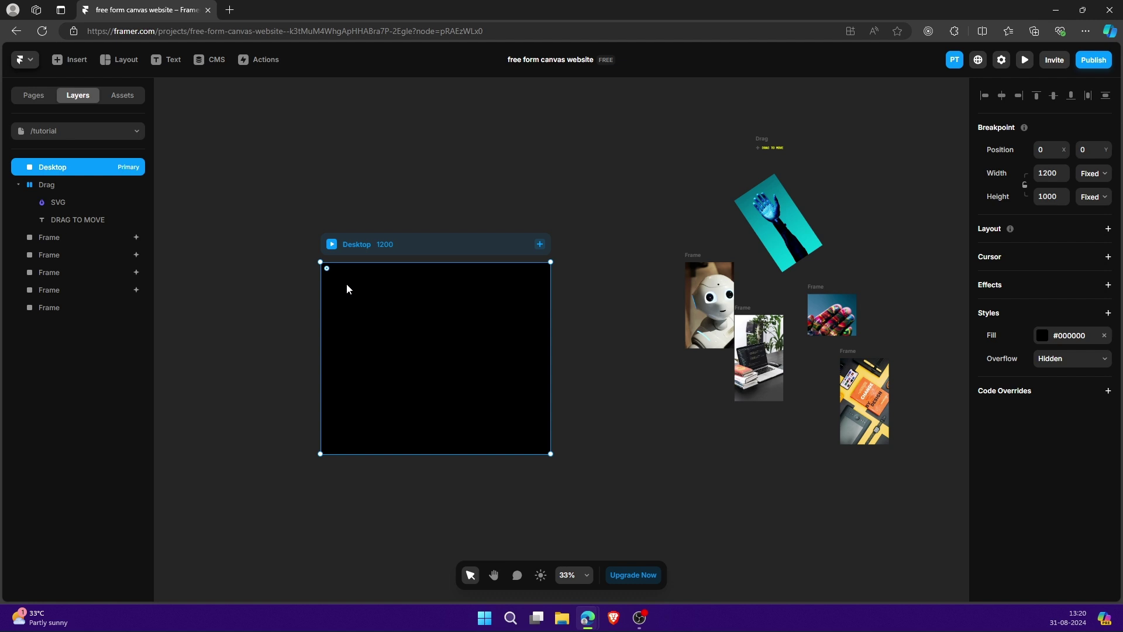
key("f")
left_click_drag(328, 270, 516, 431)
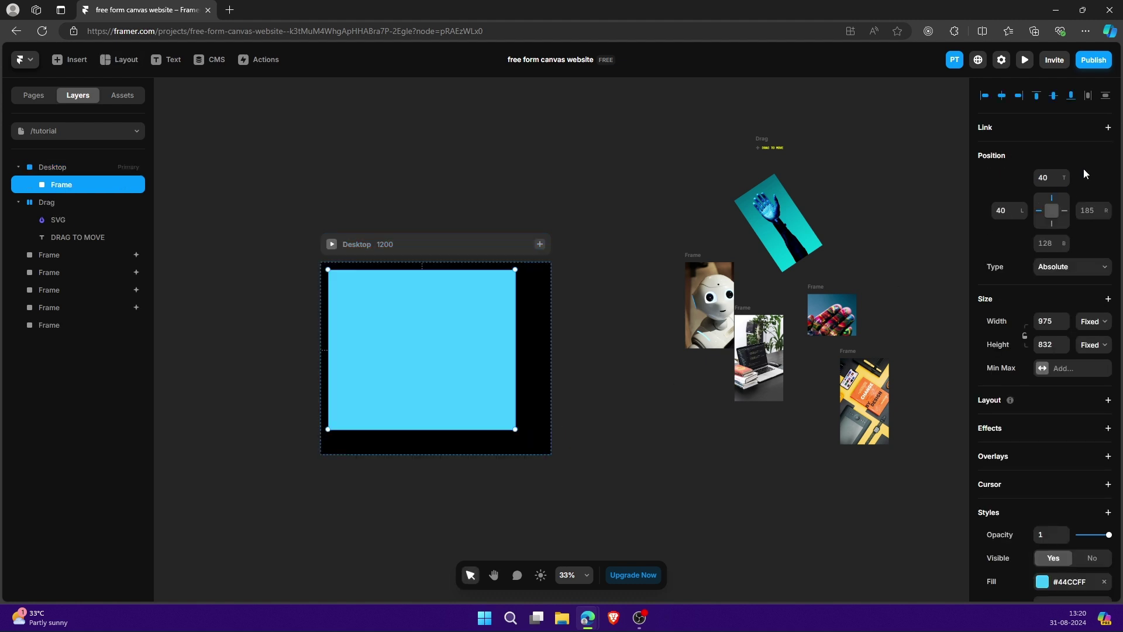
Apply a stack layout to the Desktop breakpoint and rename the frame inside it "main".
left_click(79, 170)
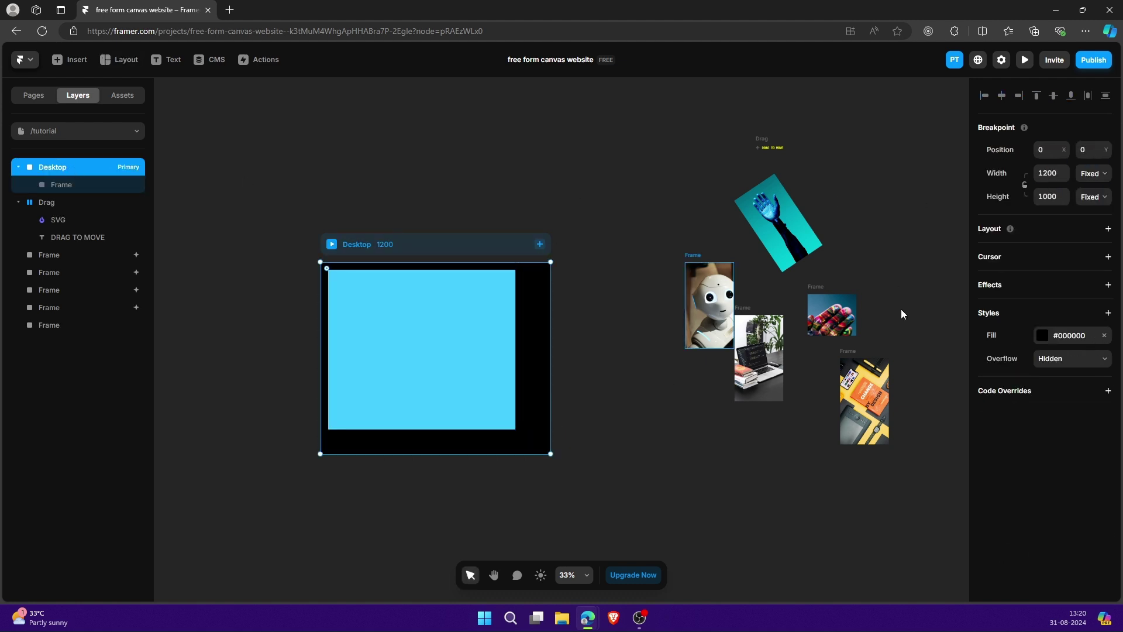
left_click(994, 233)
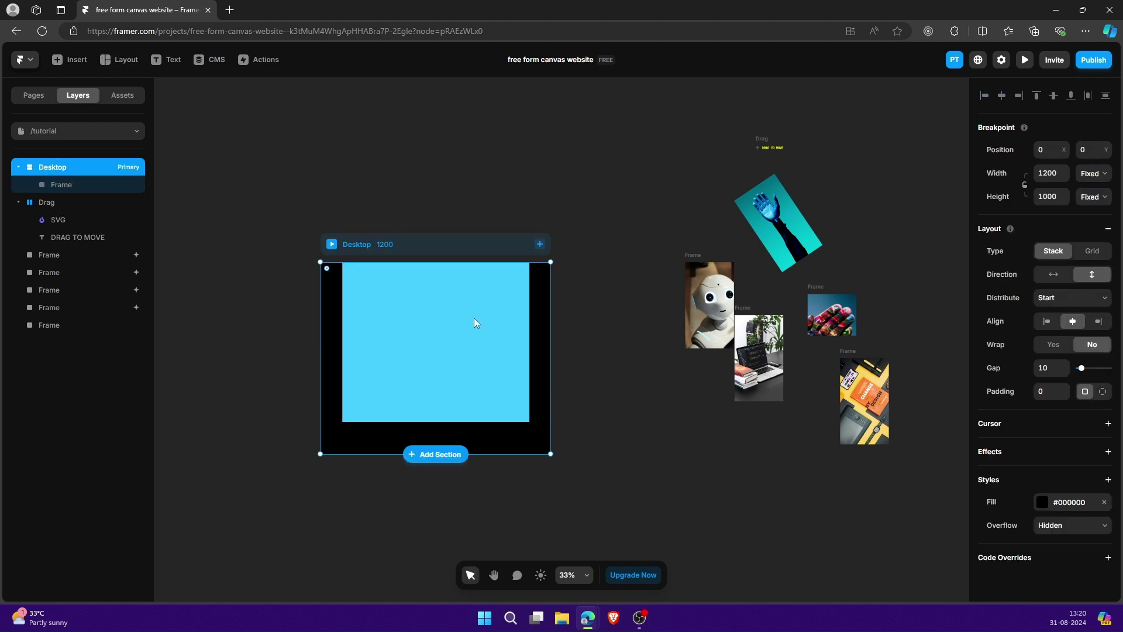
left_click(92, 186)
double_click(92, 186)
type("main")
key("Return")
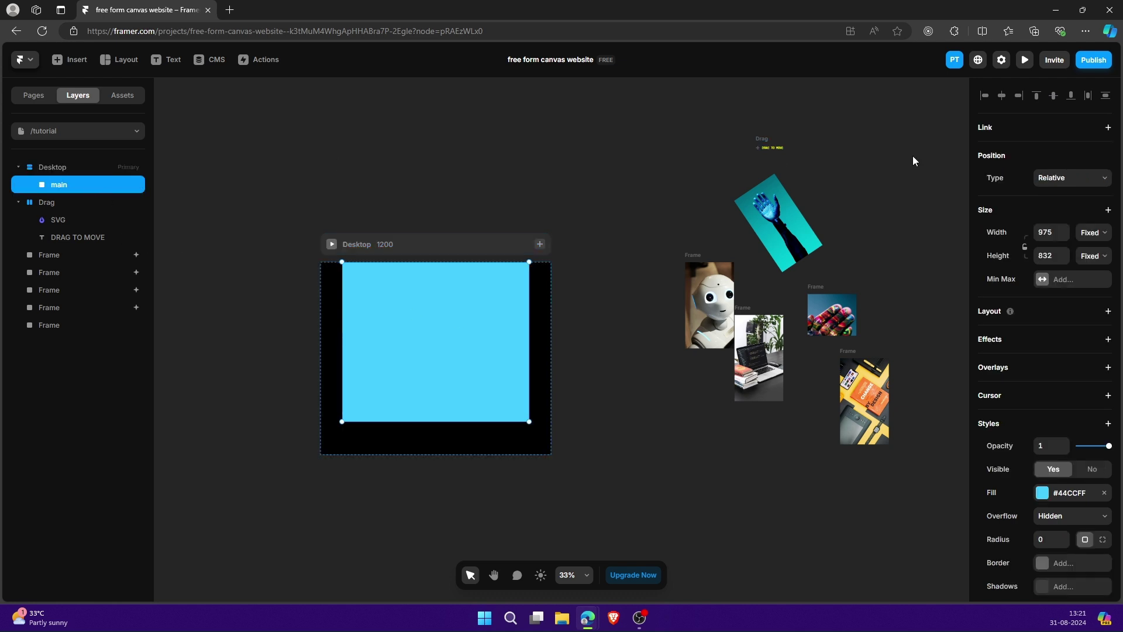
Set the main frame's width and height to Fill and remove its blue fill colour.
left_click(1092, 233)
left_click(1085, 280)
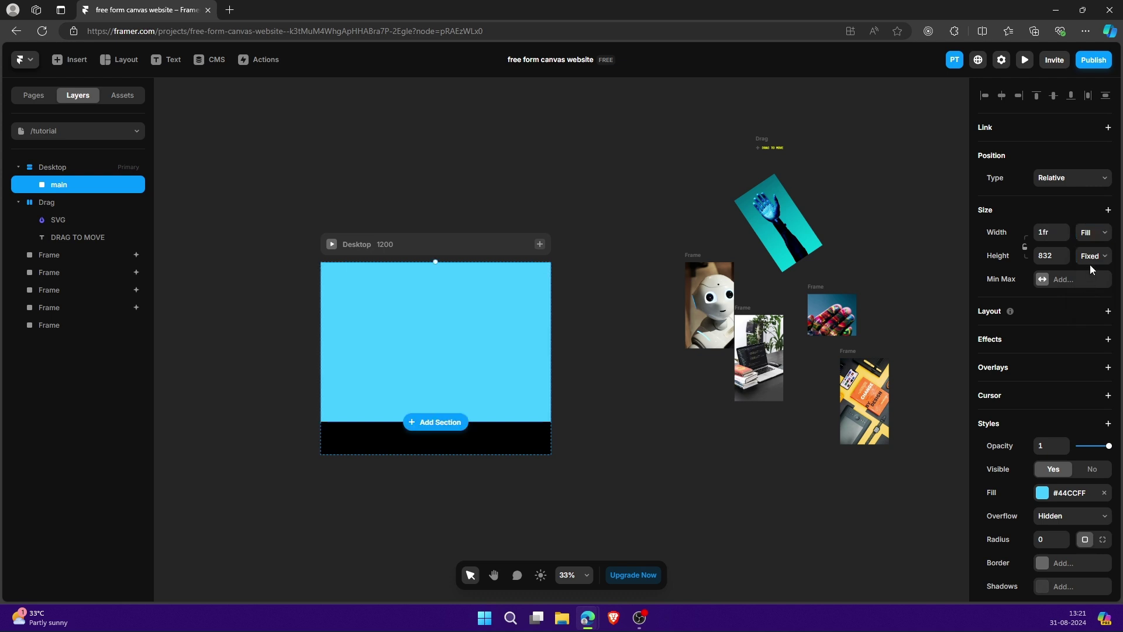
left_click(1093, 256)
left_click(1087, 303)
scroll(1087, 333, "down", 2)
scroll(1086, 333, "down", 1)
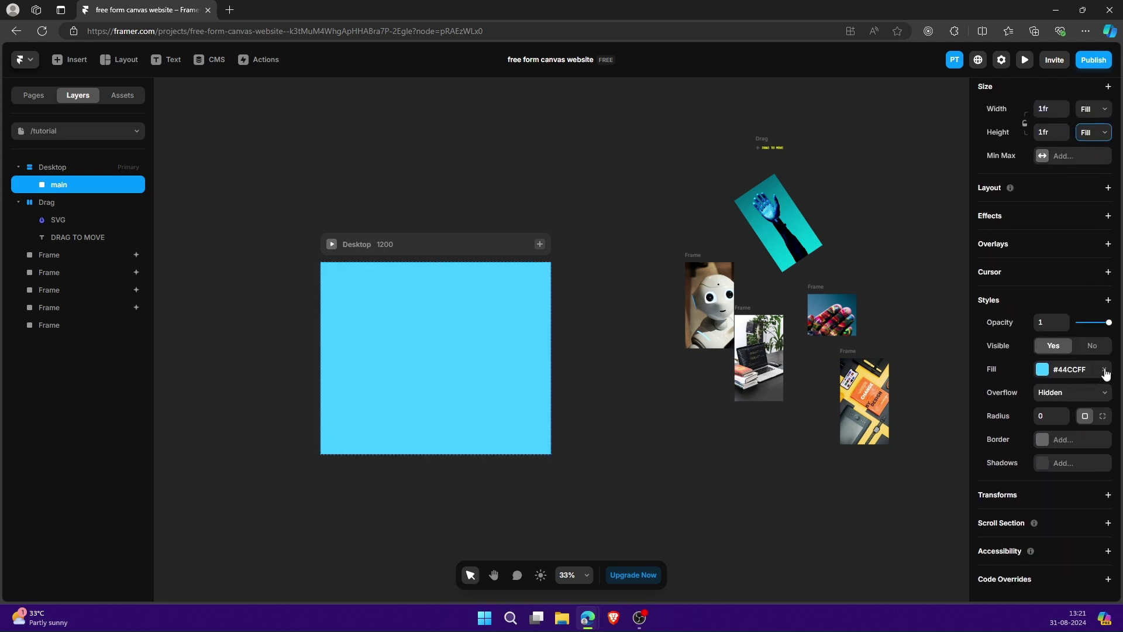
left_click(1106, 371)
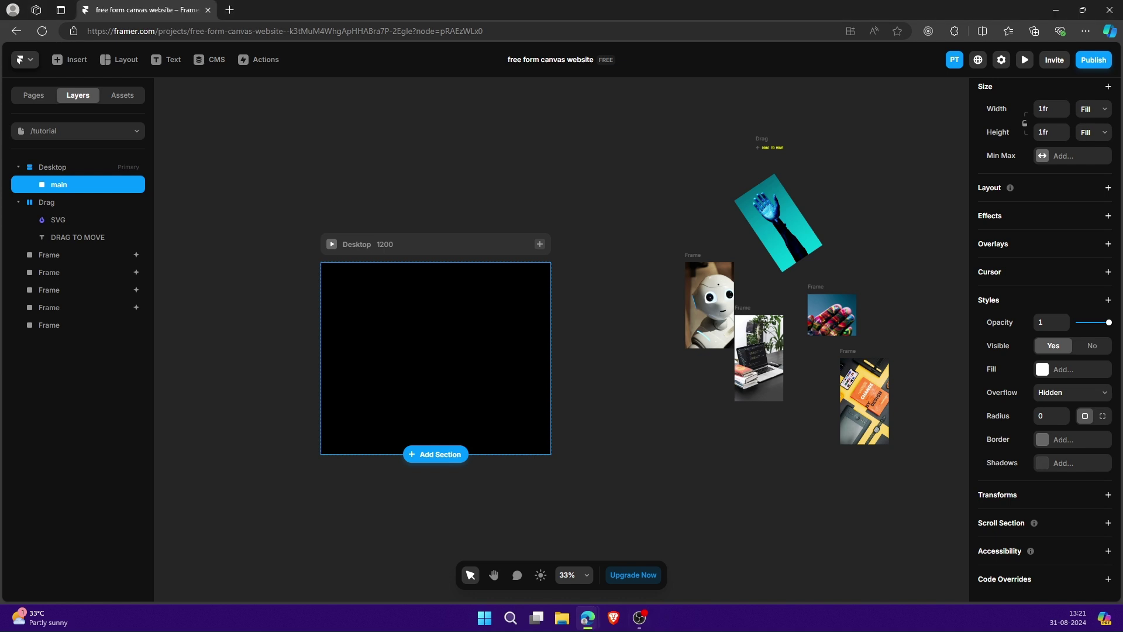
Draw a new frame about 838 × 738 px inside the main frame.
key("f")
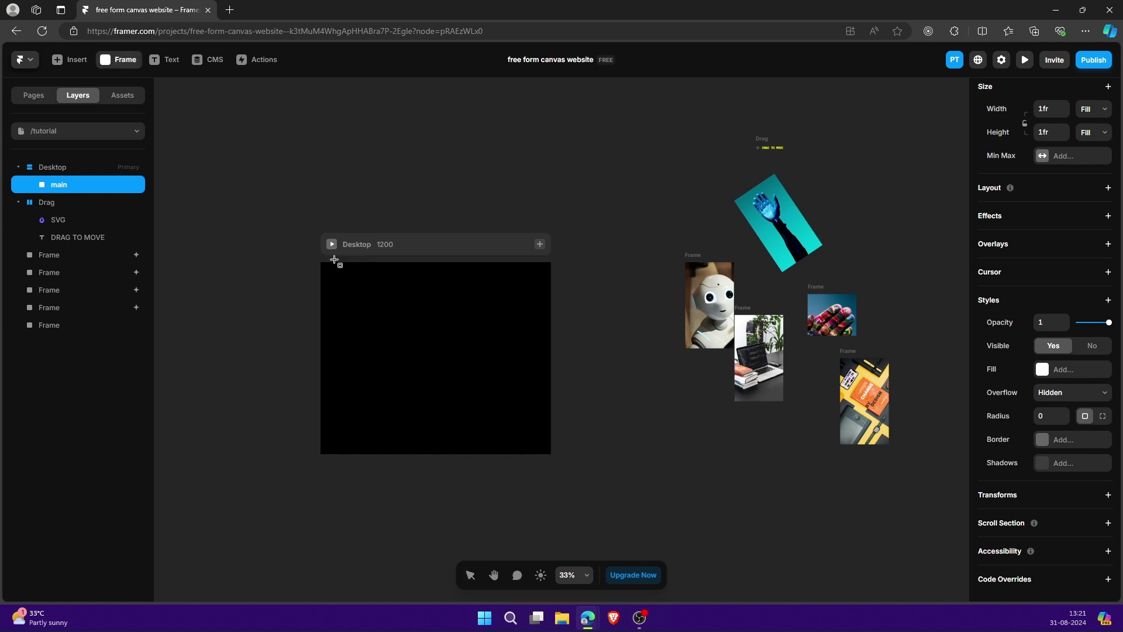
key("Escape")
left_click(88, 186)
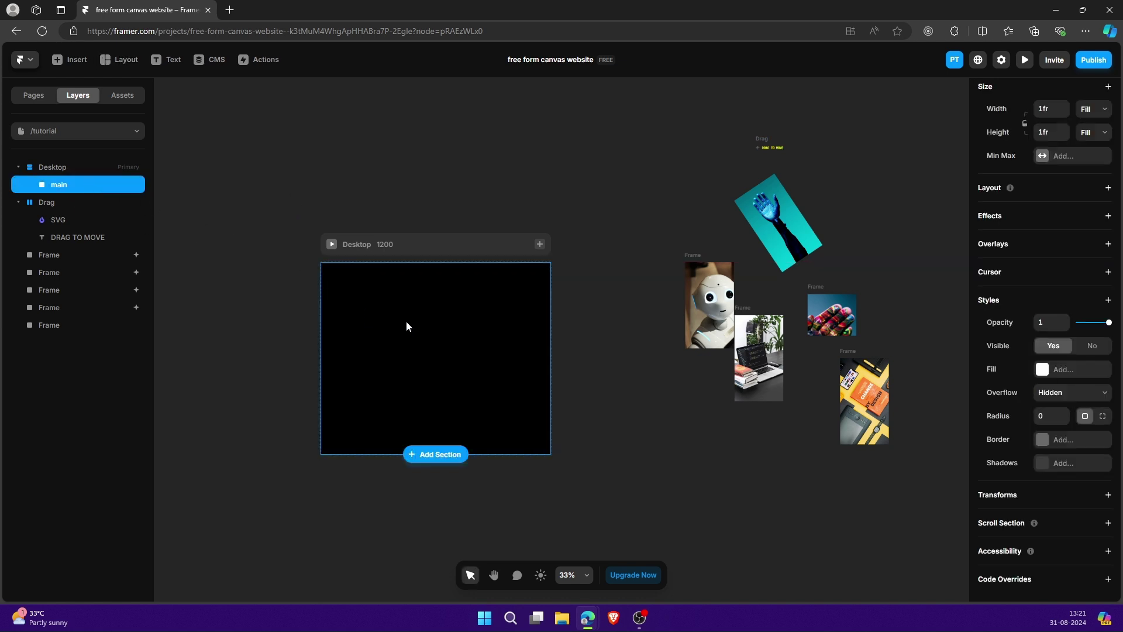
key("f")
left_click_drag(343, 285, 504, 426)
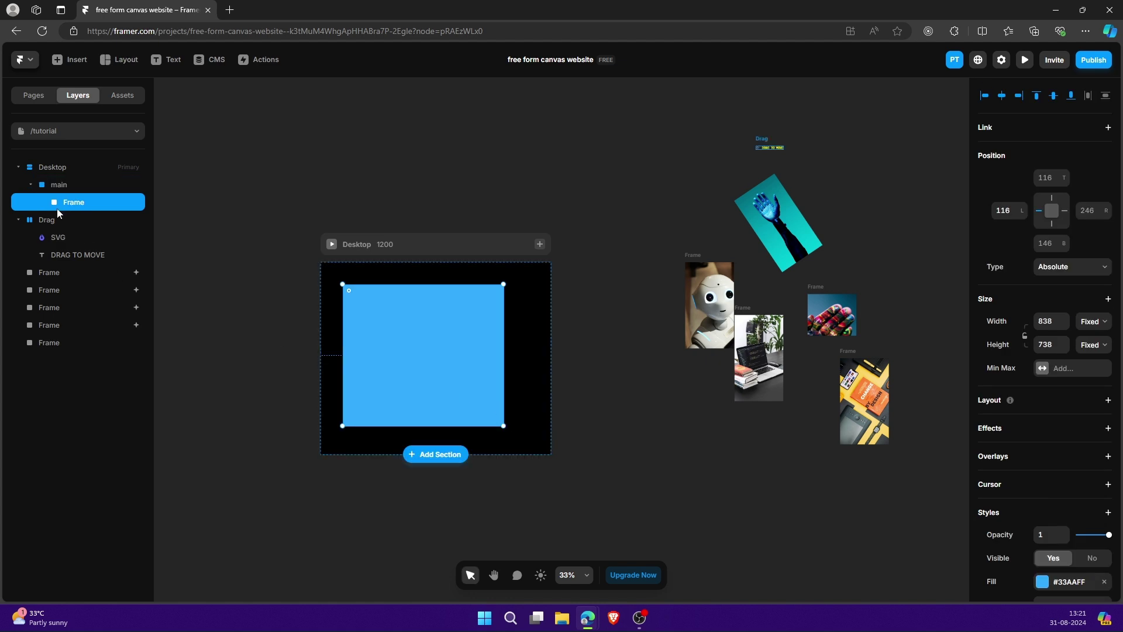
Apply a stack layout to the main frame and keep its position type as Relative.
left_click(59, 187)
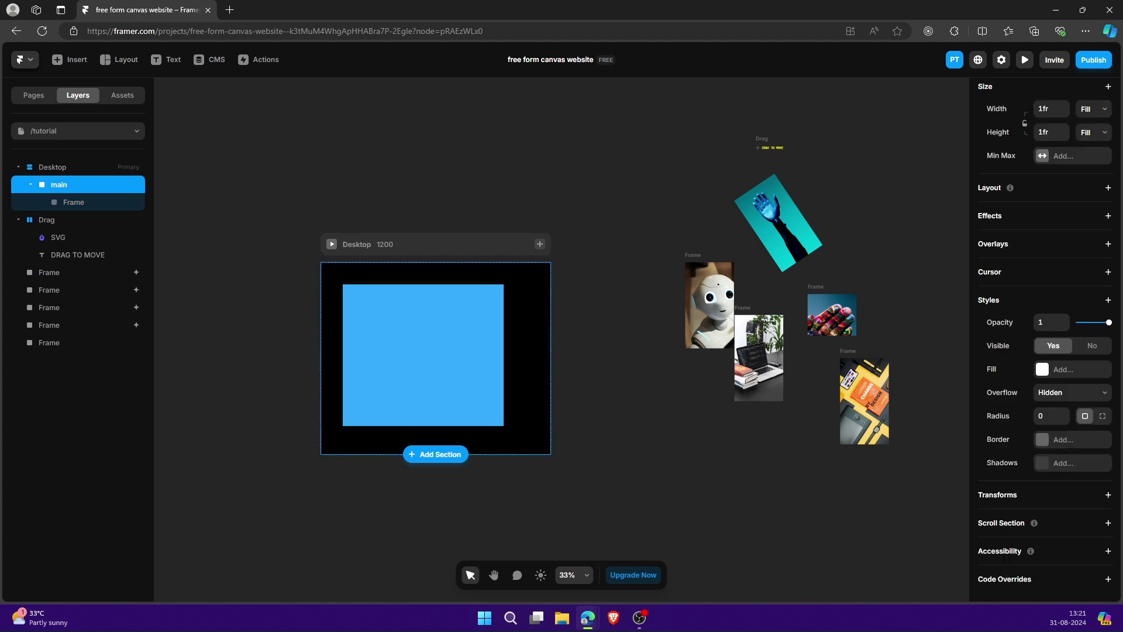
left_click(988, 190)
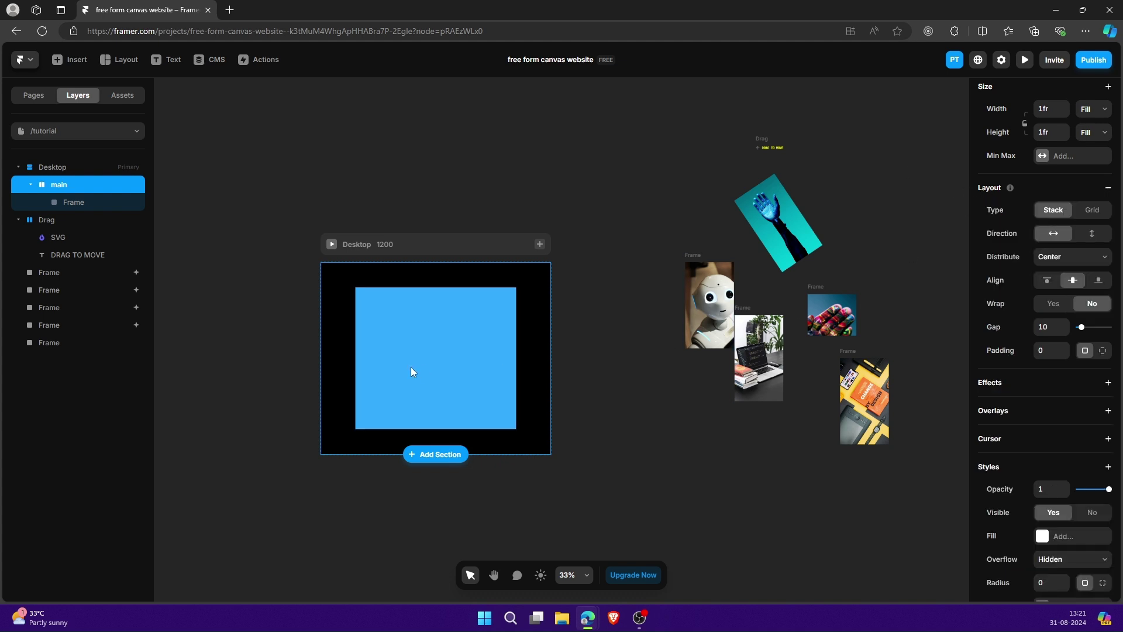
scroll(1051, 257, "up", 3)
left_click(1071, 177)
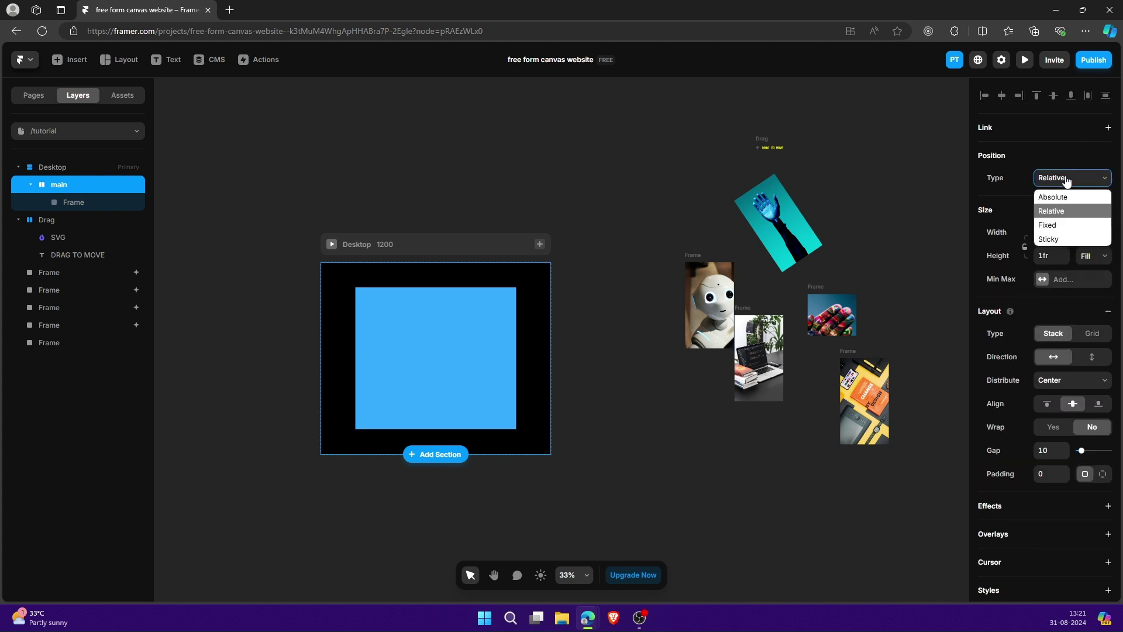
left_click(1052, 211)
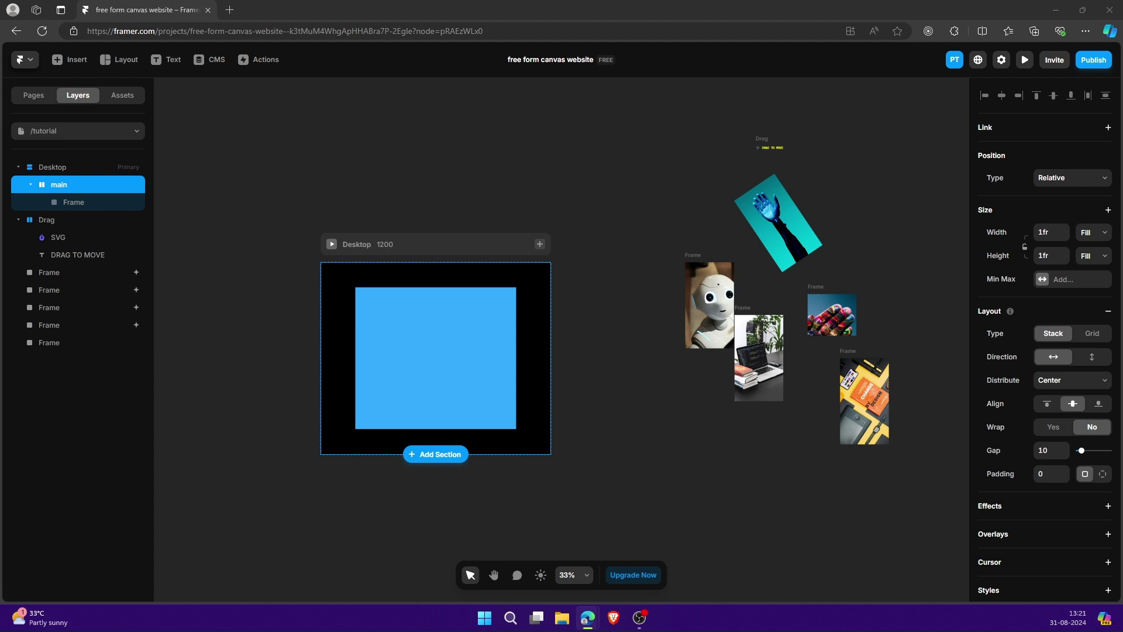
Set the inner frame's width and height to 3000 px each.
left_click(113, 208)
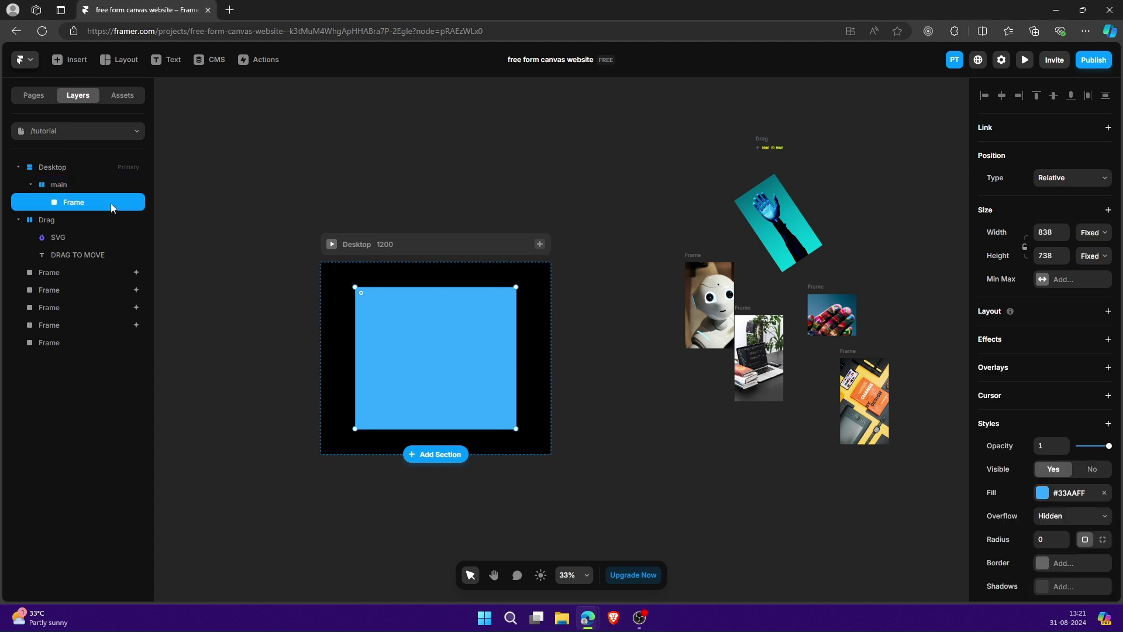
left_click(1046, 233)
type("3000")
key("Return")
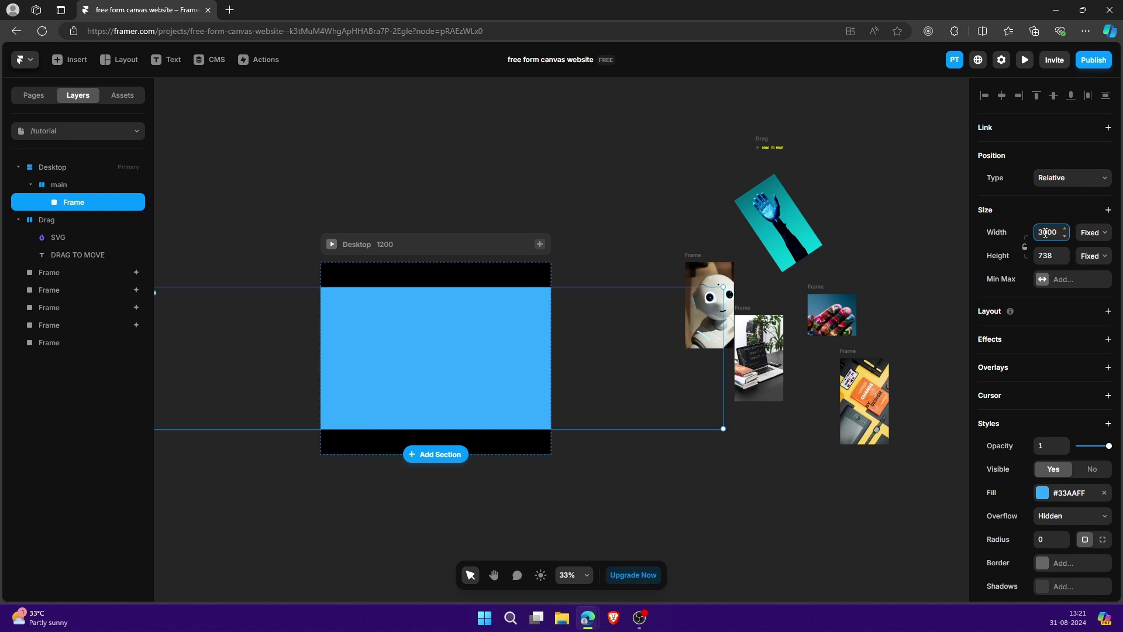
scroll(462, 290, "down", 1)
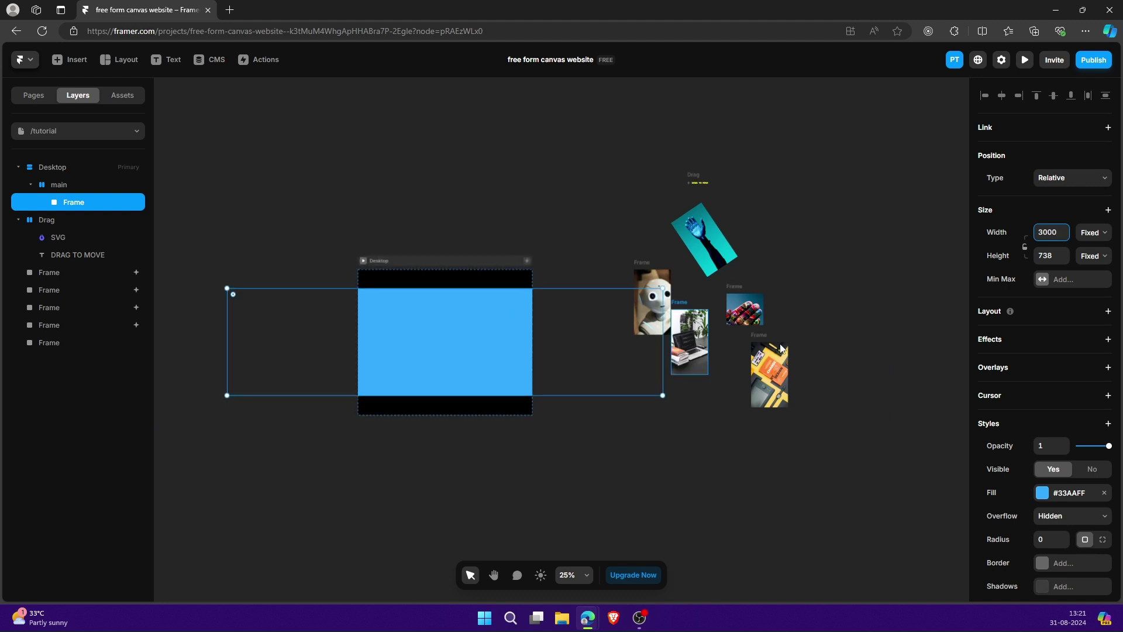
left_click(1050, 256)
type("3000")
key("Return")
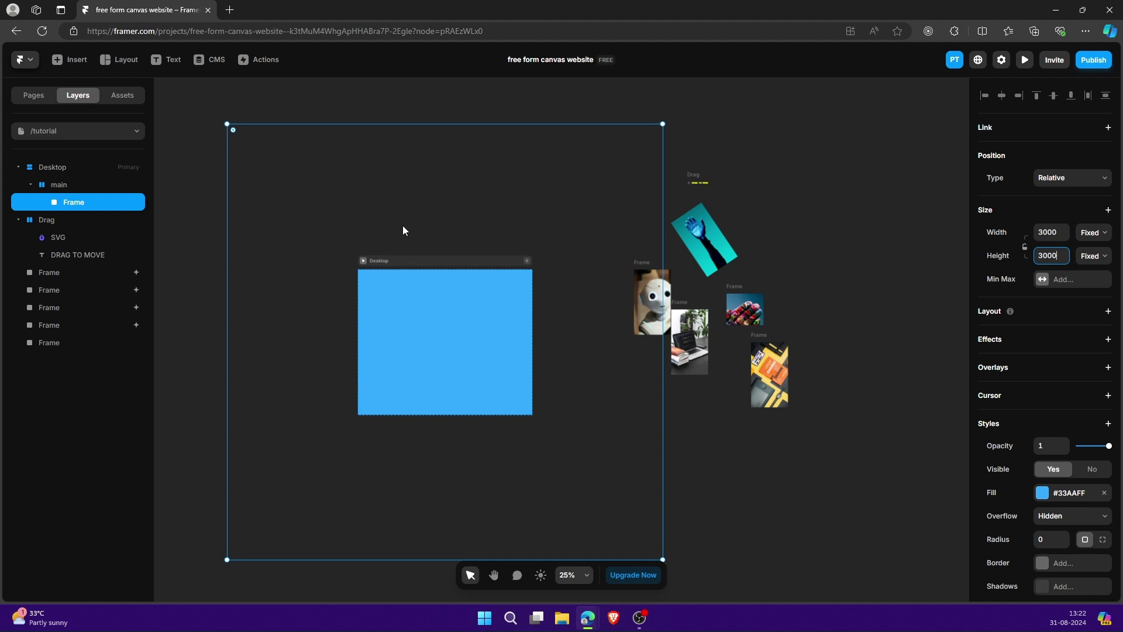
Switch to the Home page, preview the finished site and test moving its canvas.
left_click(51, 131)
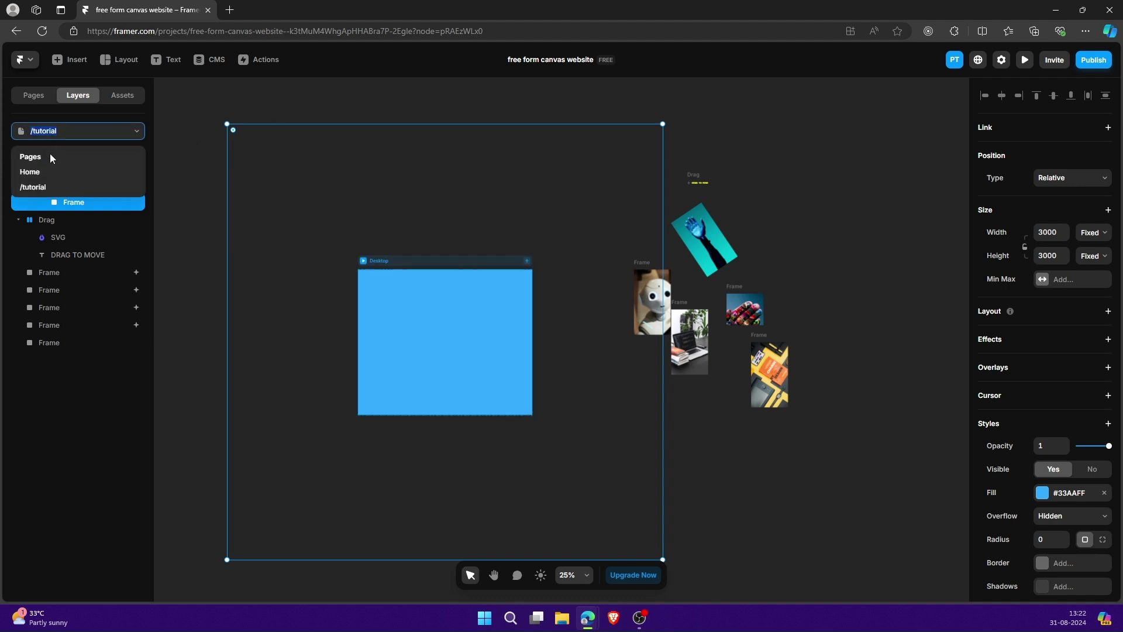
left_click(51, 171)
left_click(1025, 60)
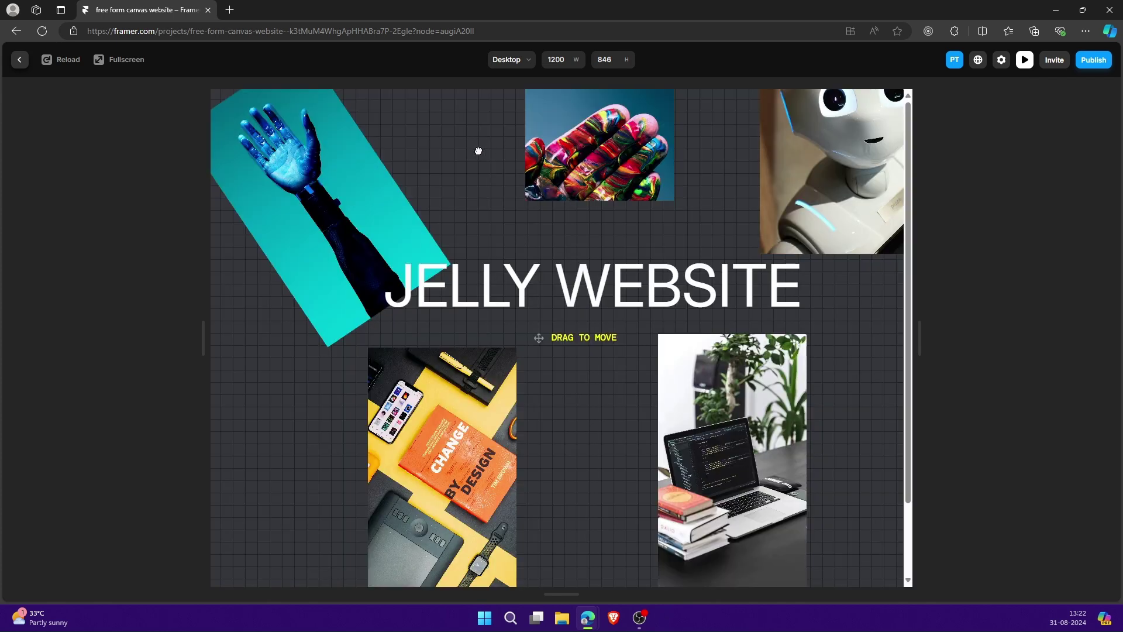
left_click_drag(476, 150, 321, 316)
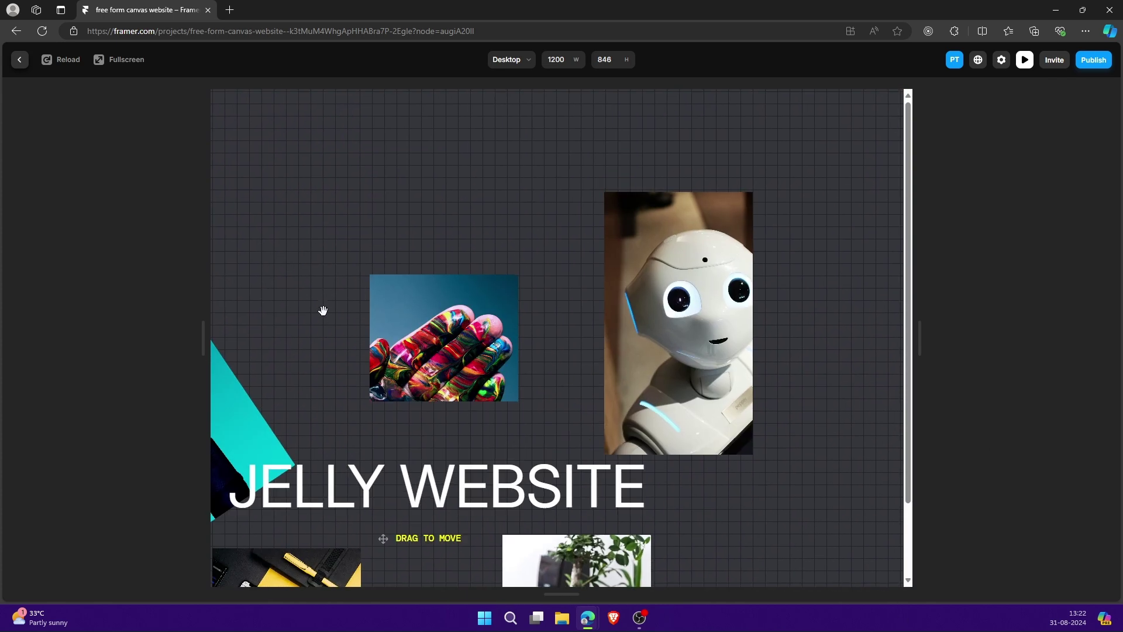
scroll(328, 176, "up", 5)
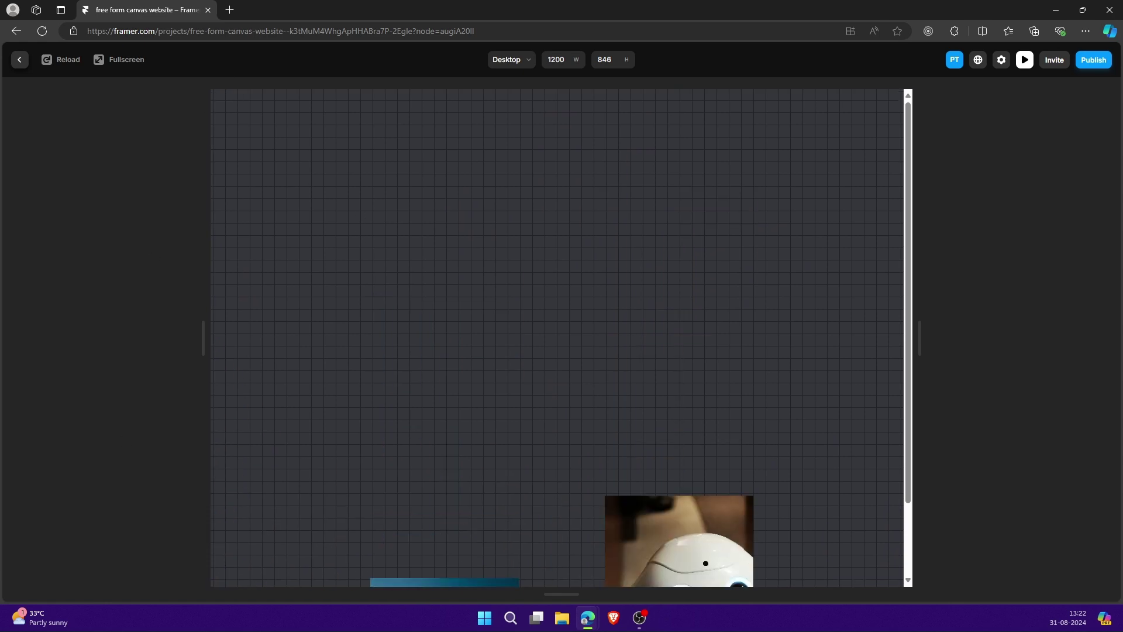
Examine the draggable canvas in a full-screen preview and return to the /tutorial page.
left_click(98, 60)
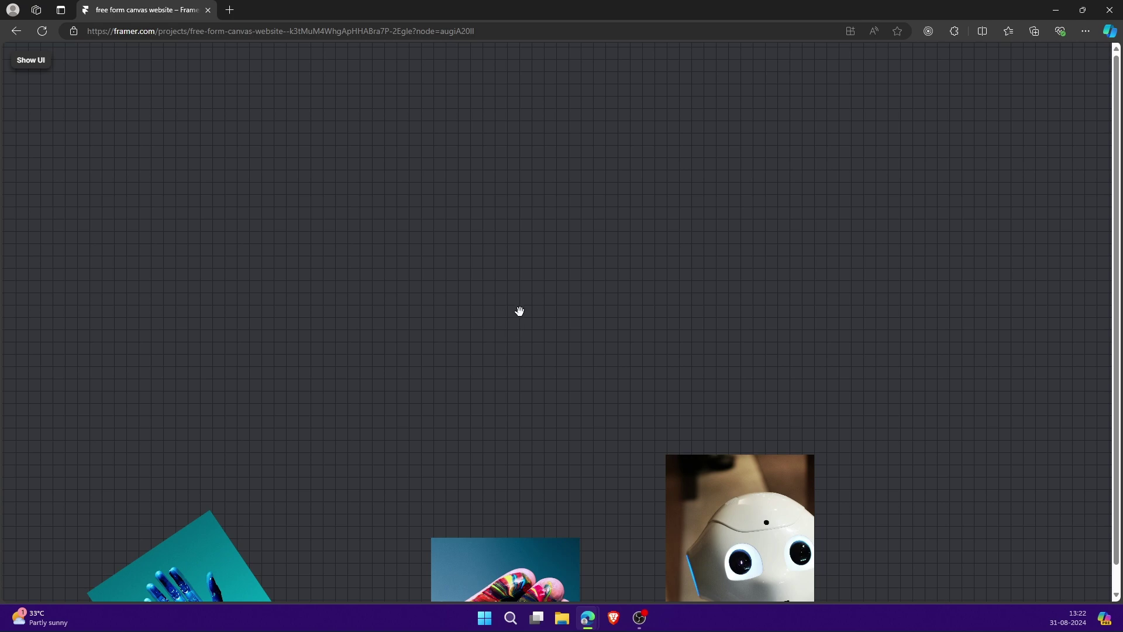
scroll(527, 276, "down", 10)
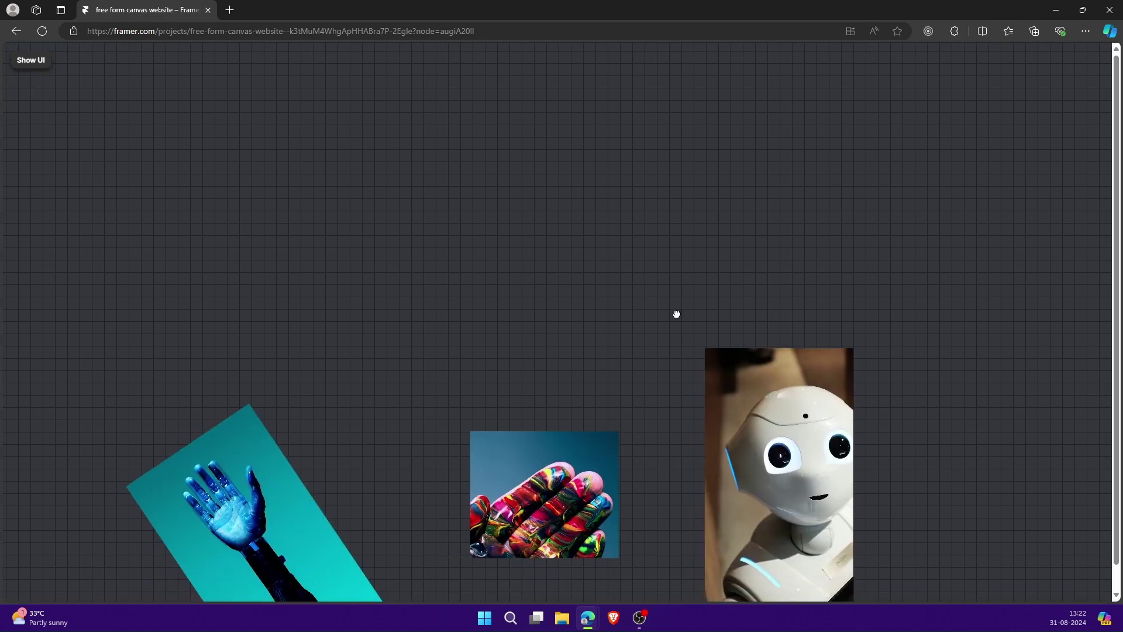
scroll(659, 78, "right", 5)
scroll(646, 216, "down", 2)
scroll(646, 216, "left", 5)
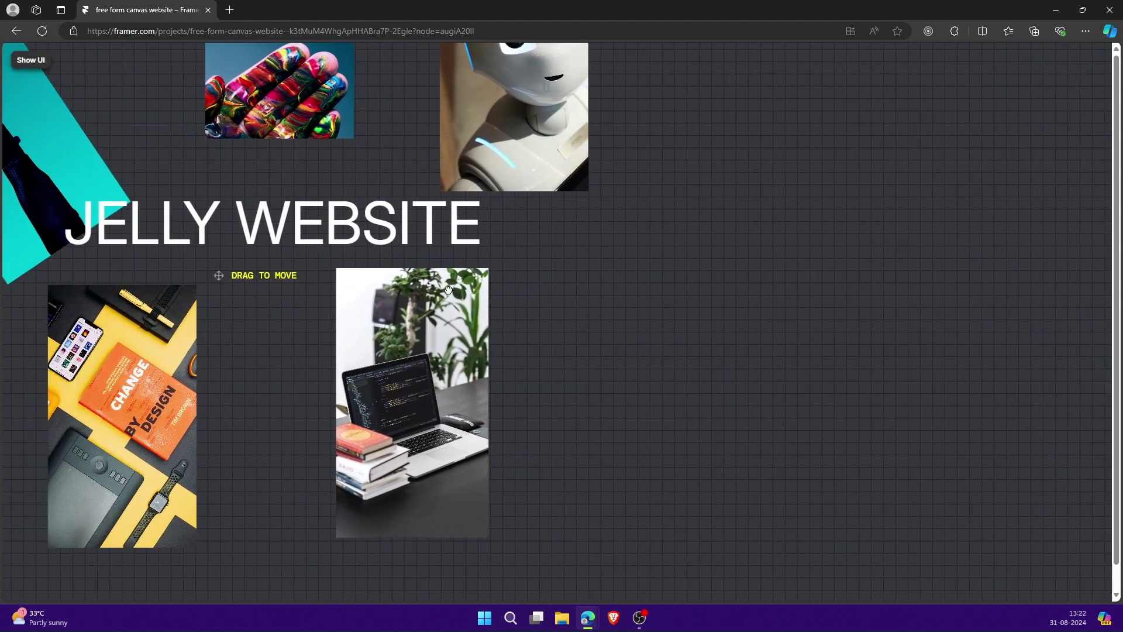
key("ctrl+backslash")
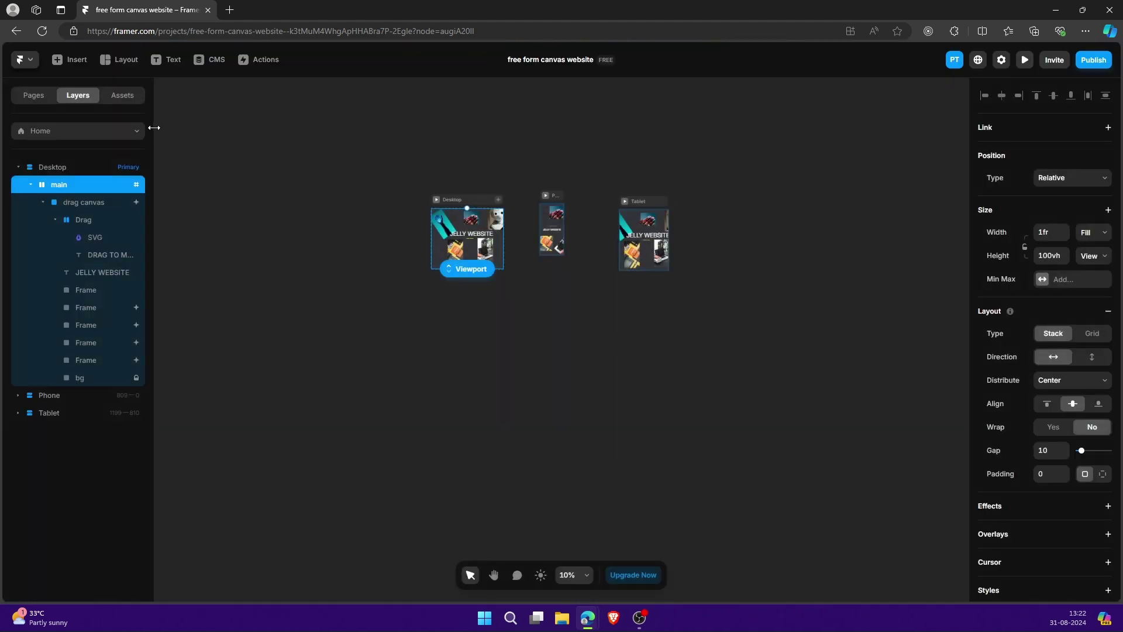
left_click(85, 137)
left_click(55, 172)
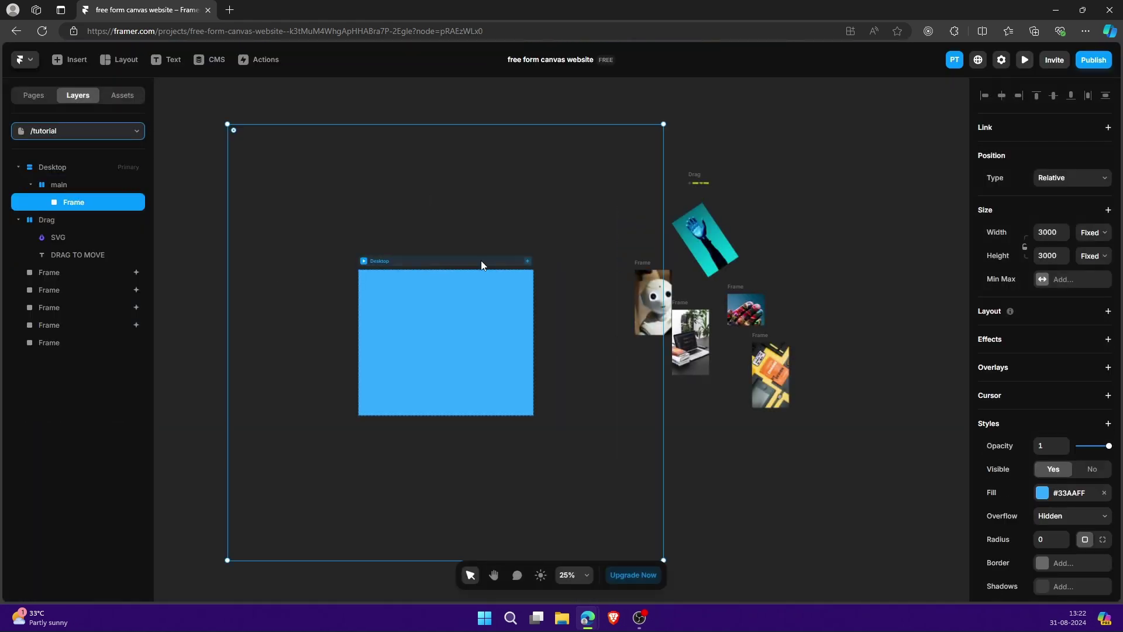
Rename the 3000 px frame inside main as "drag canvas" and remove its fill.
scroll(481, 261, "down", 2)
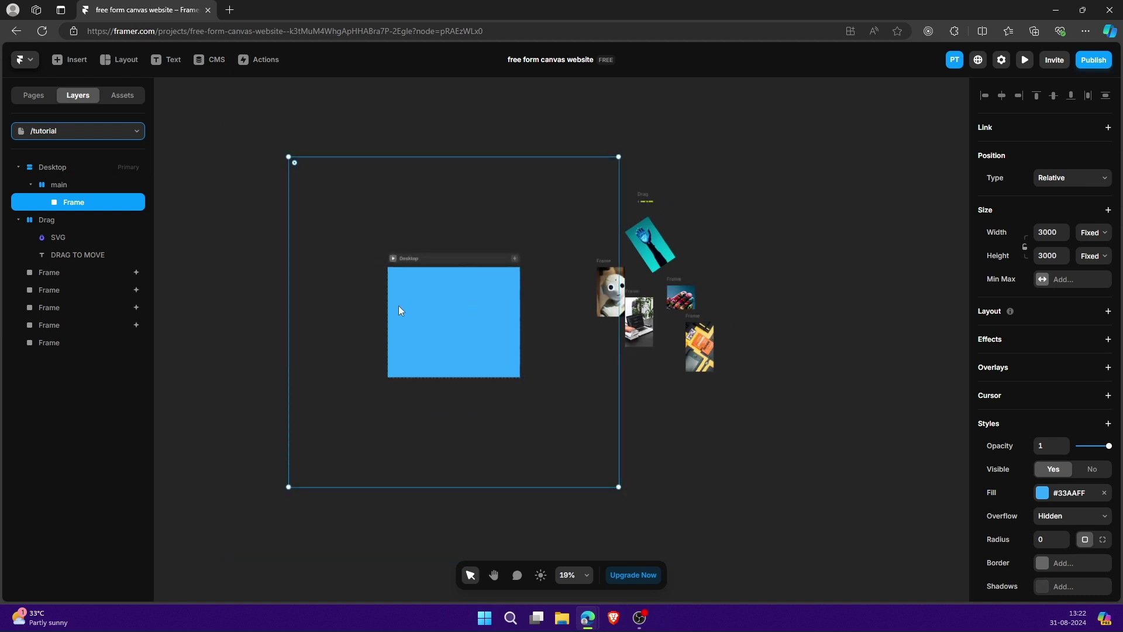
double_click(75, 200)
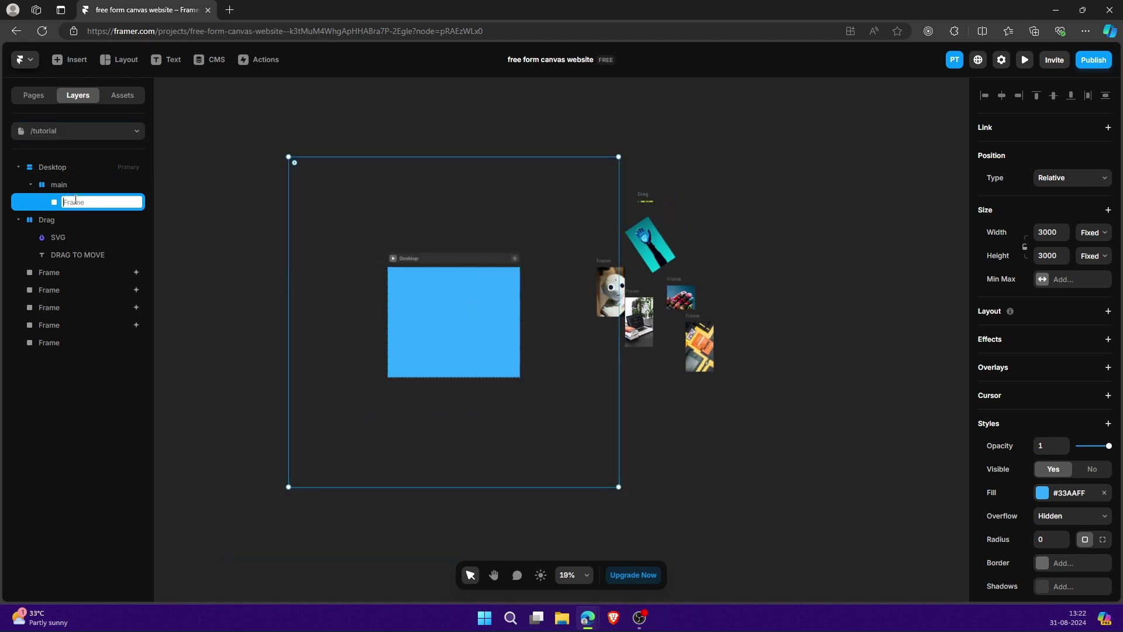
type("drag ca")
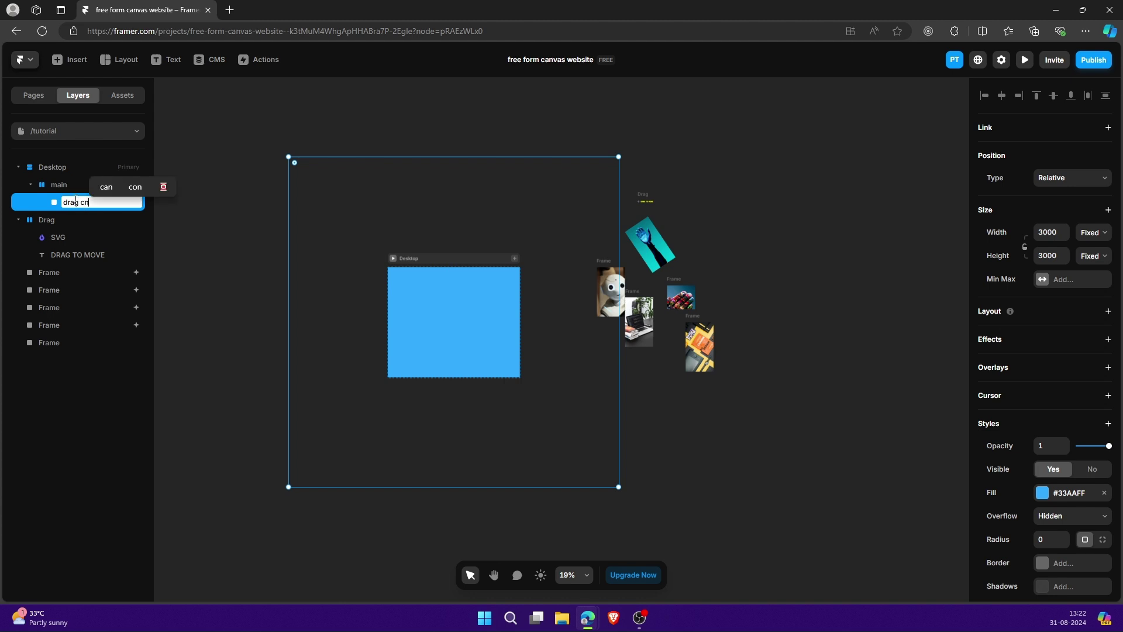
type("nvas")
key("Return")
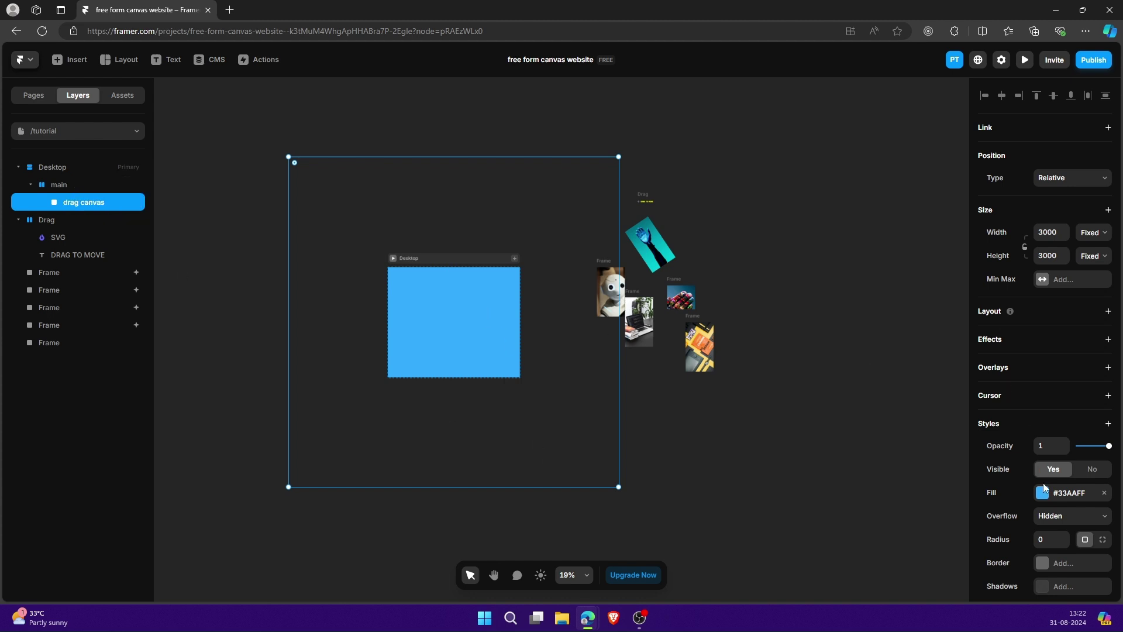
left_click(1104, 493)
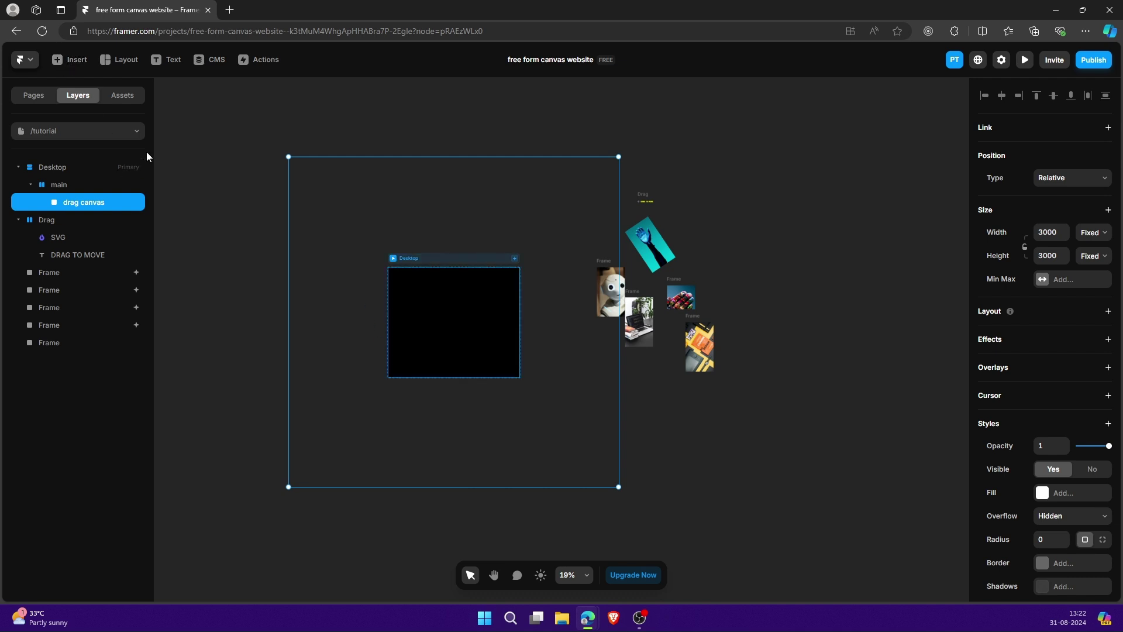
Insert a Grid Pattern from the Creative elements onto the workspace.
left_click(70, 59)
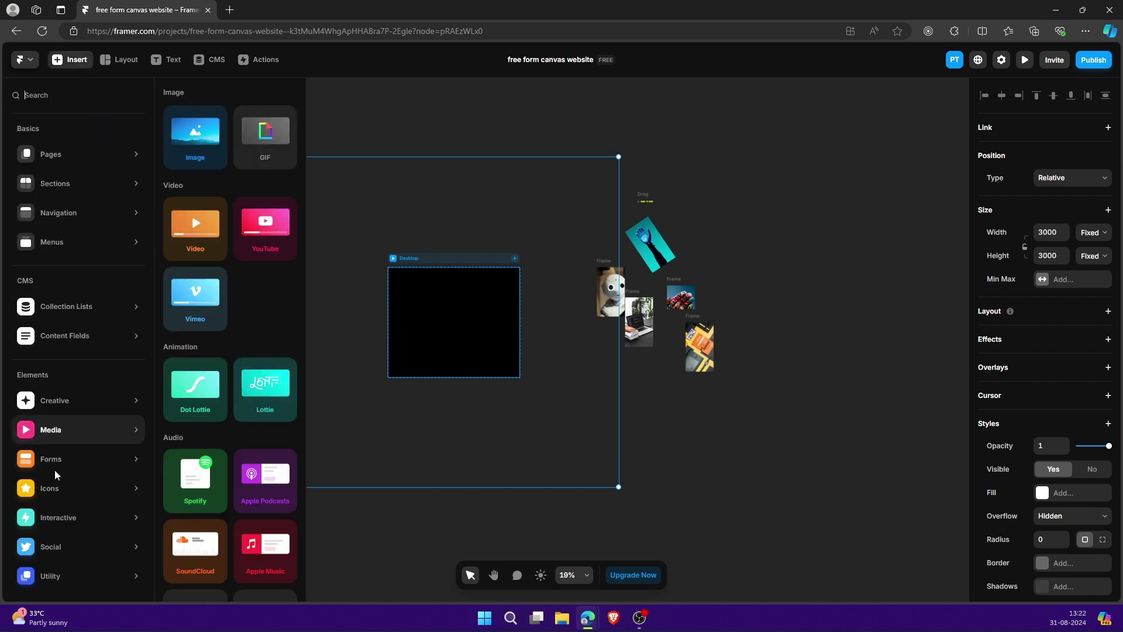
mouse_move(85, 407)
scroll(205, 427, "down", 1)
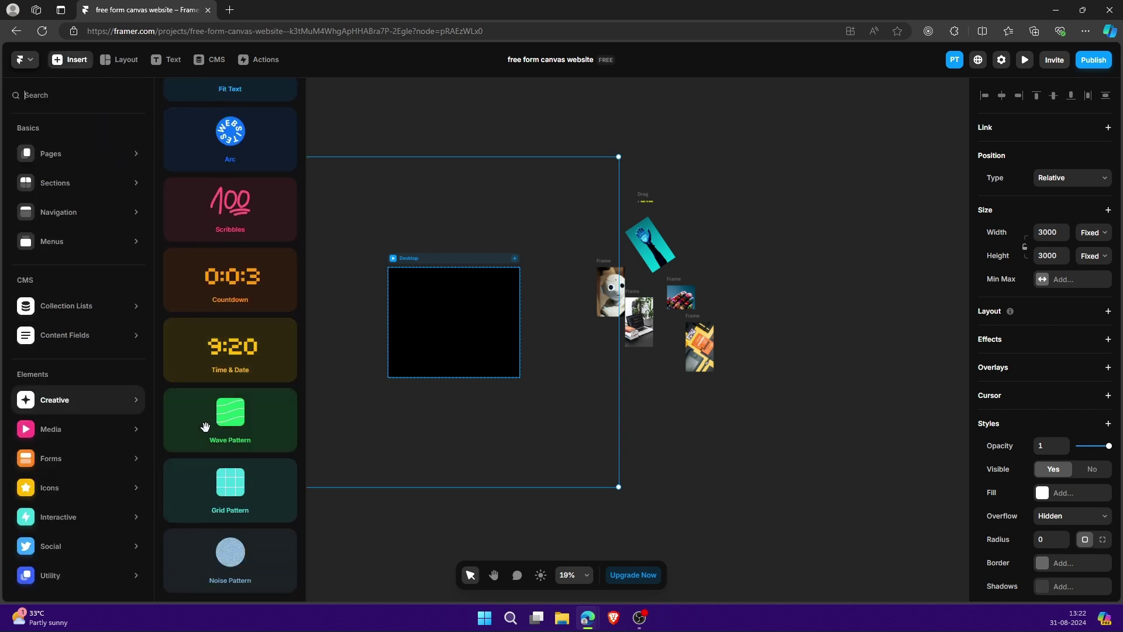
left_click(234, 503)
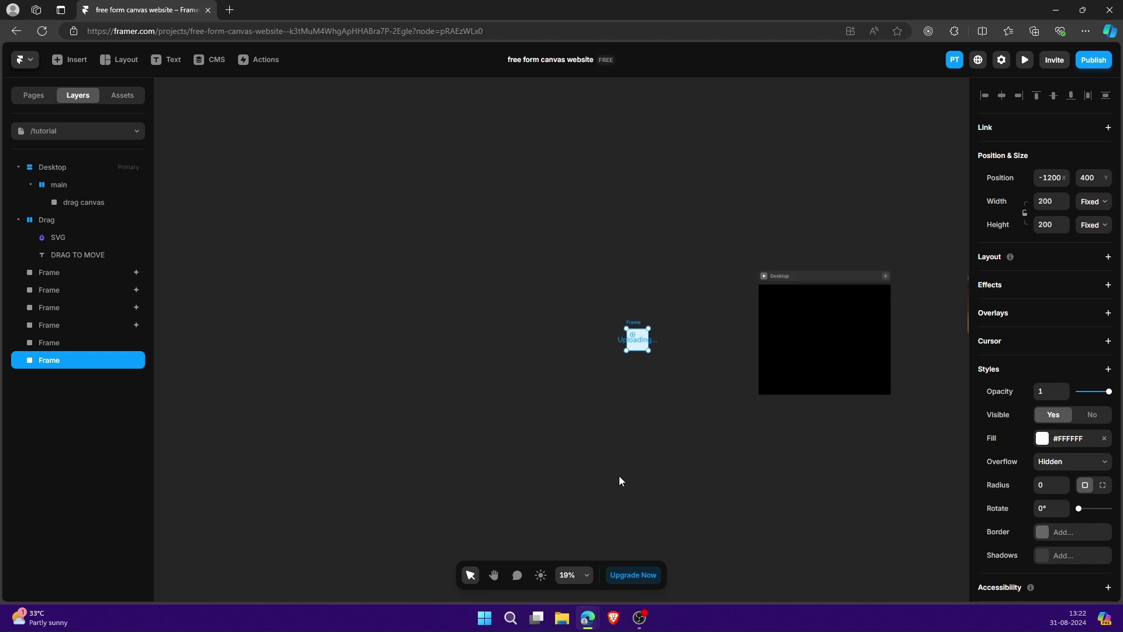
scroll(800, 456, "up", 2)
scroll(743, 458, "right", 5)
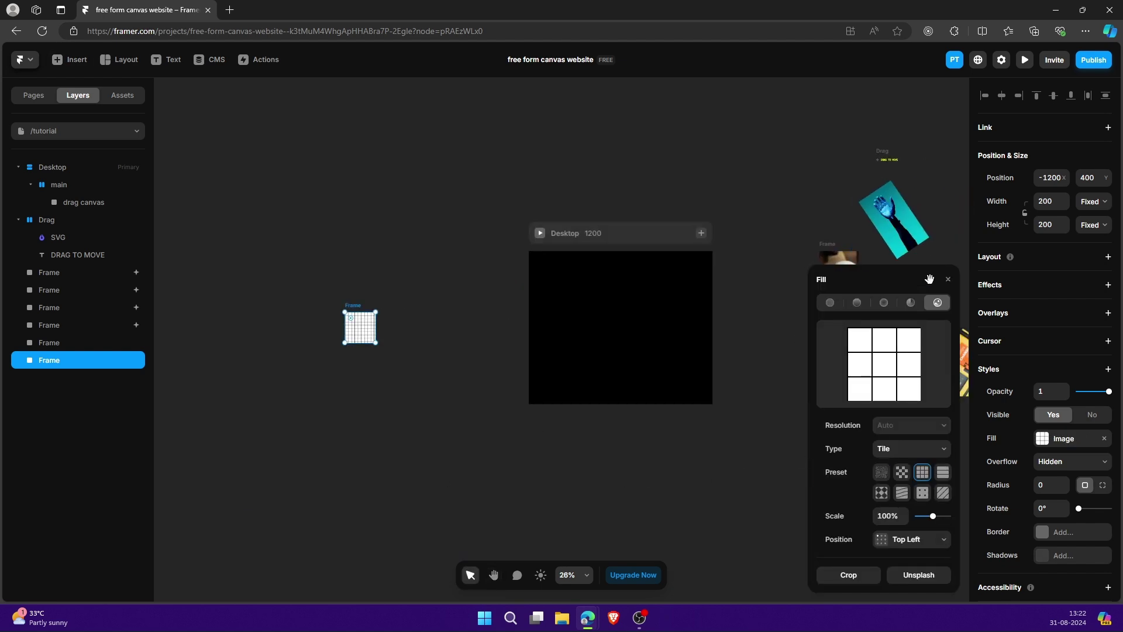
Move the grid pattern frame into main and rename it as "bg".
left_click_drag(78, 358, 99, 212)
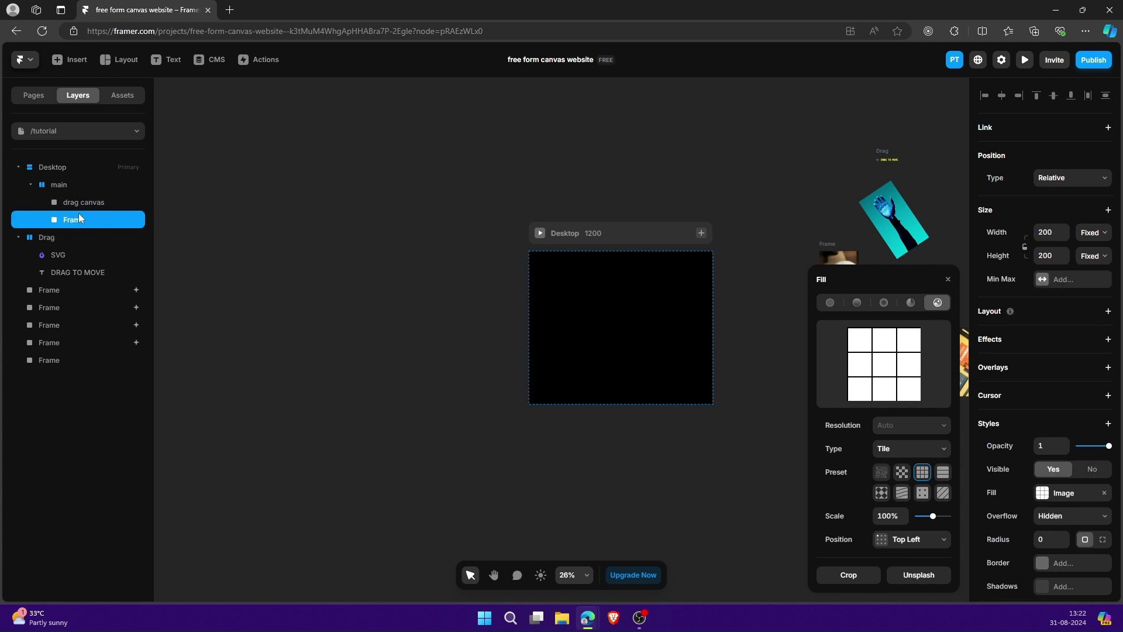
left_click(951, 284)
scroll(574, 352, "down", 3)
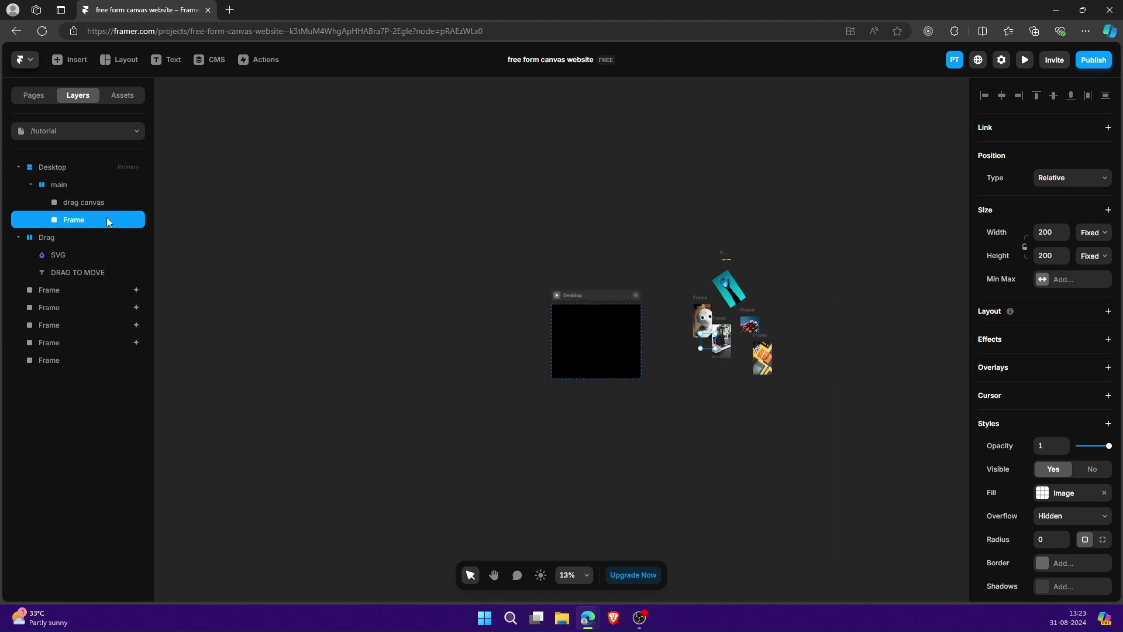
double_click(86, 220)
type("bg")
key("Return")
Reorder the bg layer so it sits above drag canvas inside main.
left_click(555, 281)
left_click(61, 217)
scroll(1058, 469, "down", 3)
scroll(660, 312, "up", 3)
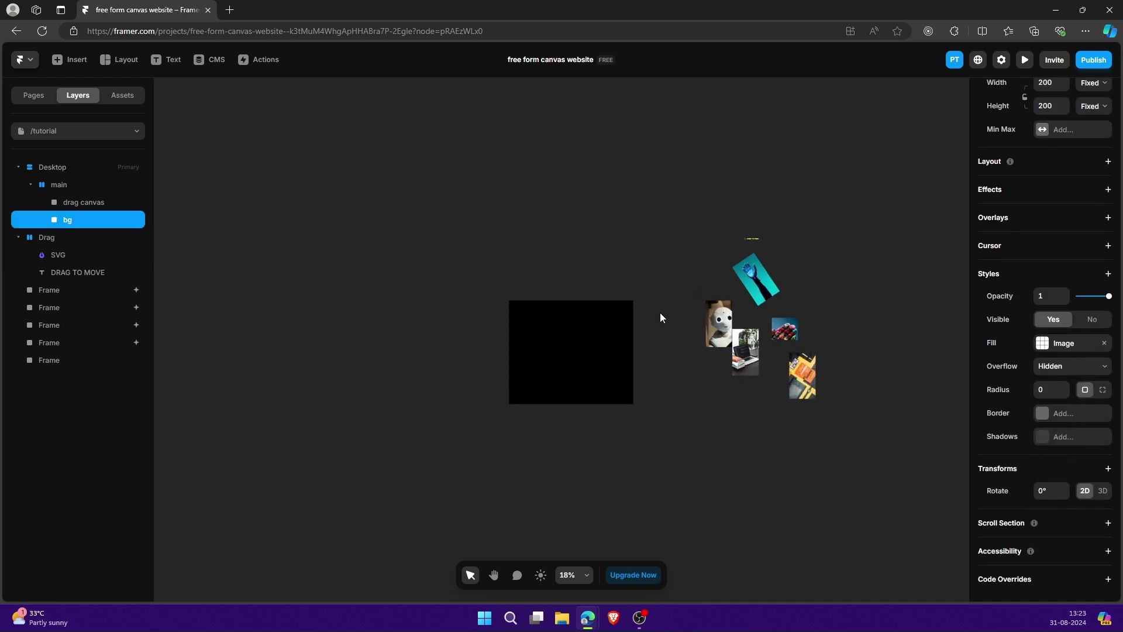
left_click_drag(511, 380, 460, 318)
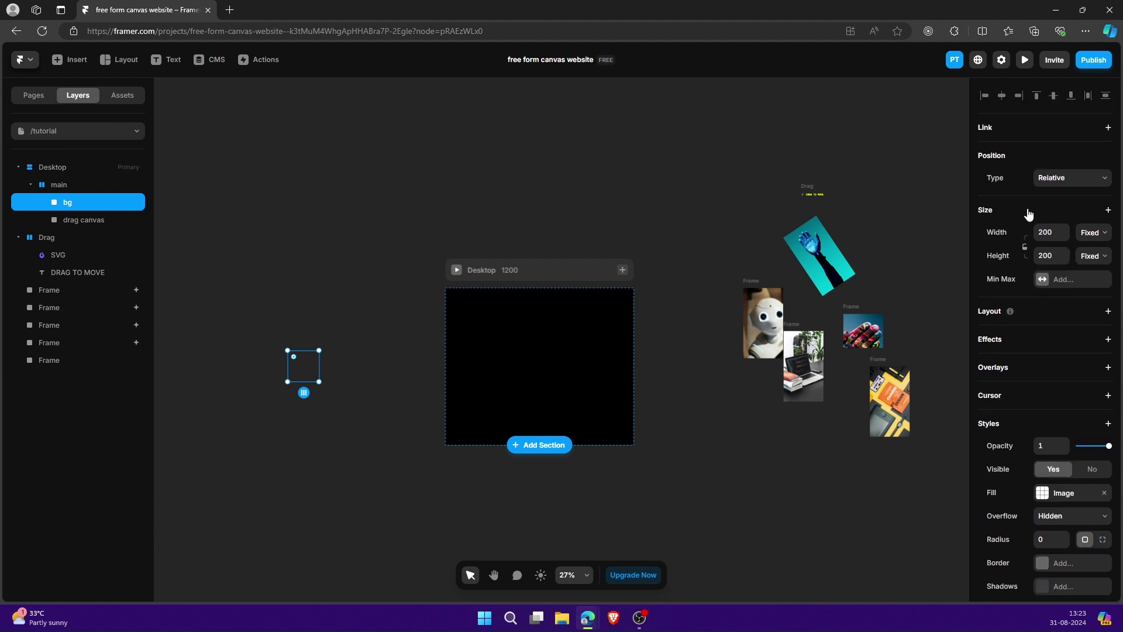
Make the bg frame's position Absolute with top, left, right and bottom offsets of 0.
left_click(1054, 181)
left_click(1055, 206)
left_click(1052, 178)
type("0")
key("Tab")
type("0")
key("Tab")
type("0")
key("Tab")
type("0")
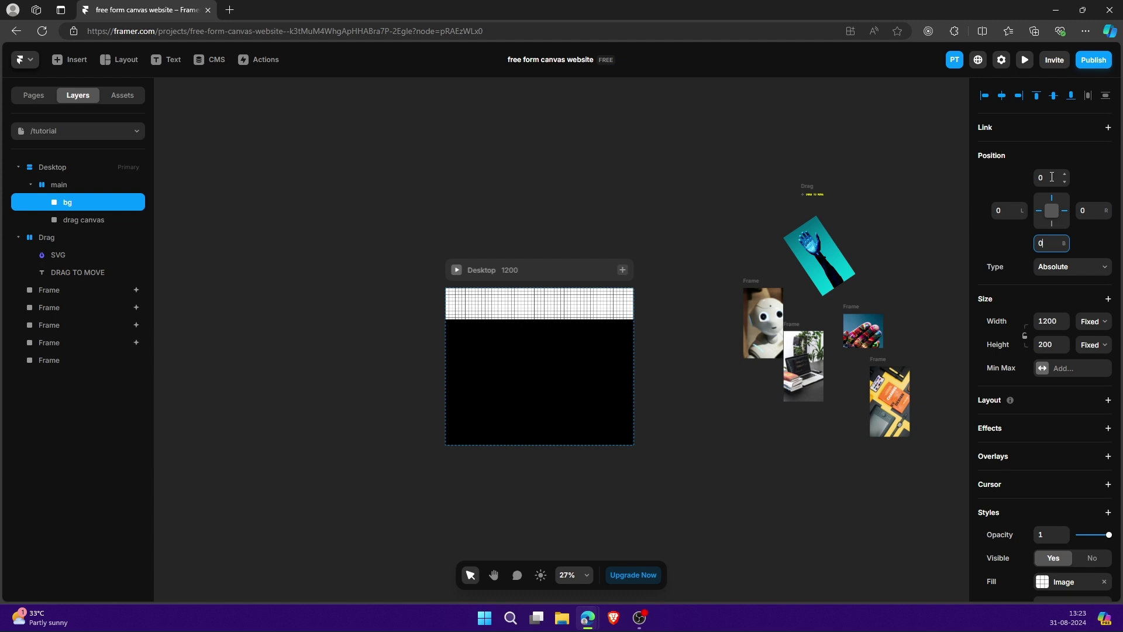
key("Return")
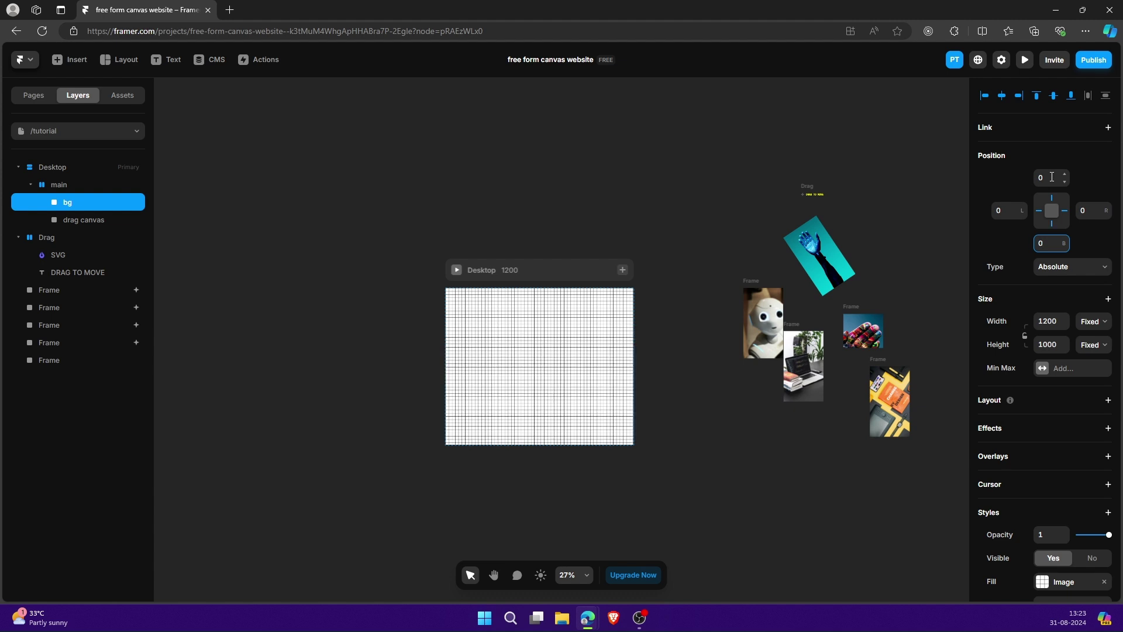
left_click(525, 364)
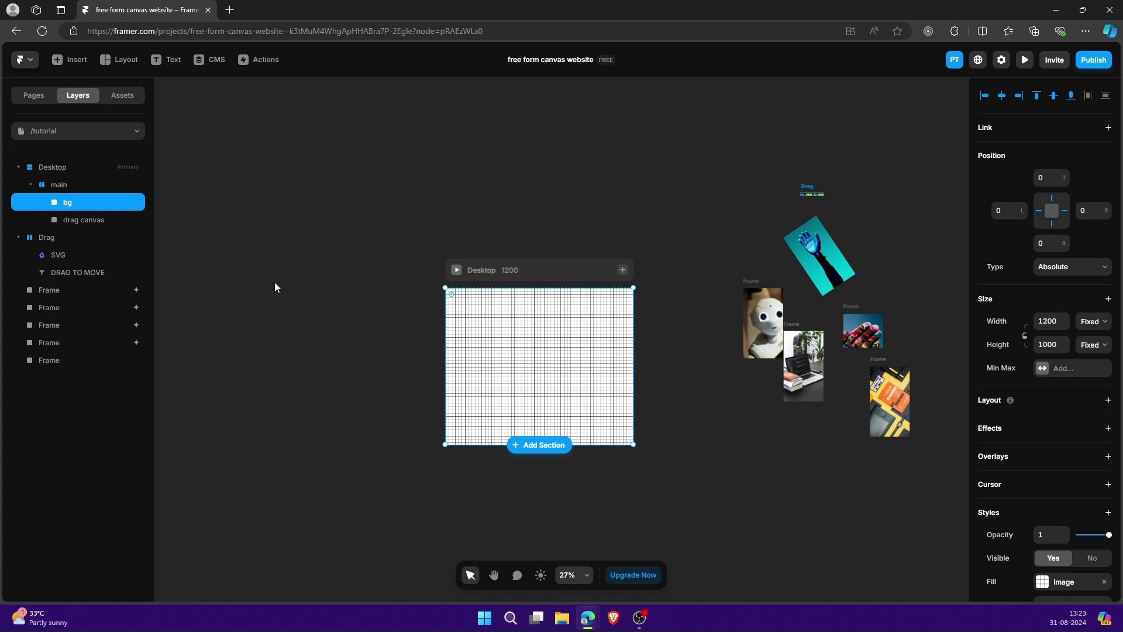
Nest the bg layer inside the drag canvas frame.
scroll(473, 338, "up", 2)
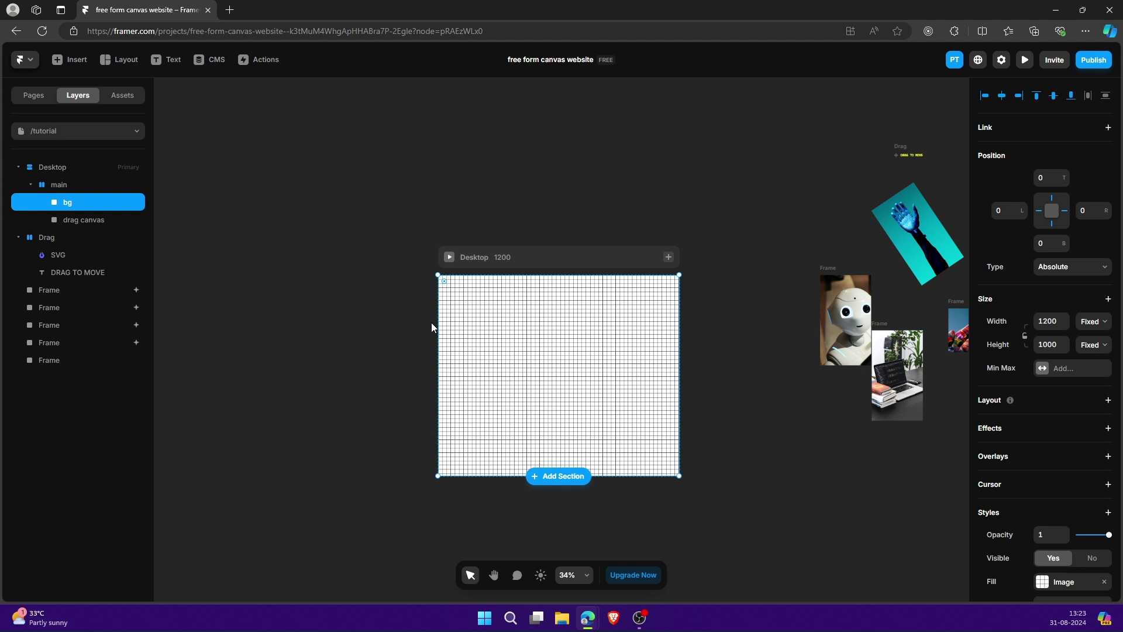
scroll(433, 328, "up", 1)
scroll(561, 345, "down", 2)
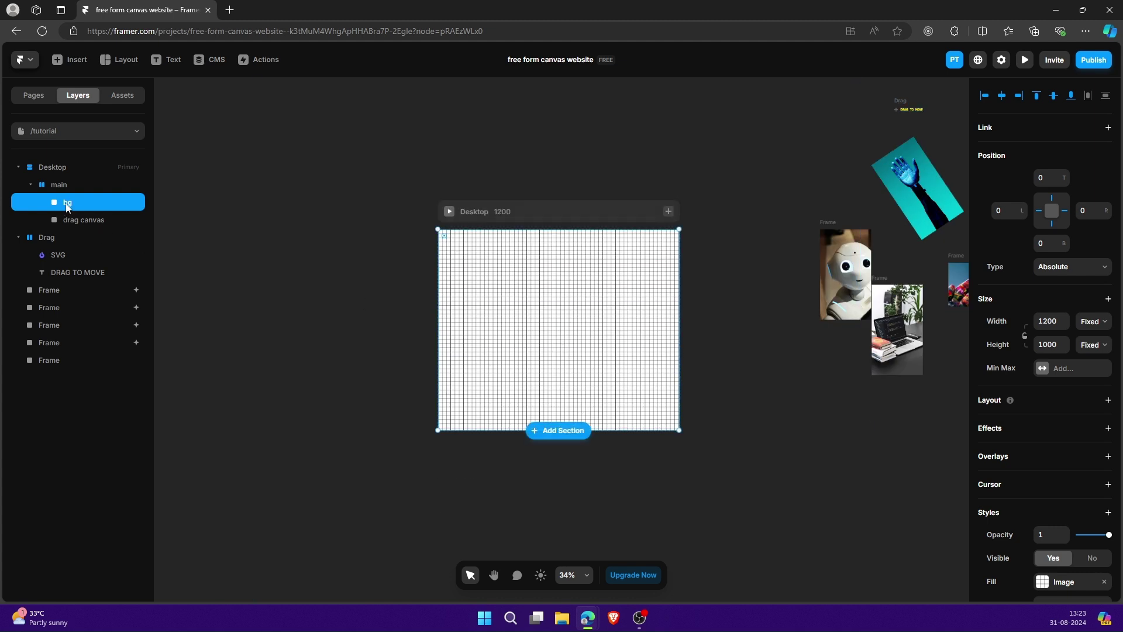
mouse_move(67, 206)
left_mouse_down()
mouse_move(75, 220)
mouse_move(84, 202)
left_mouse_up()
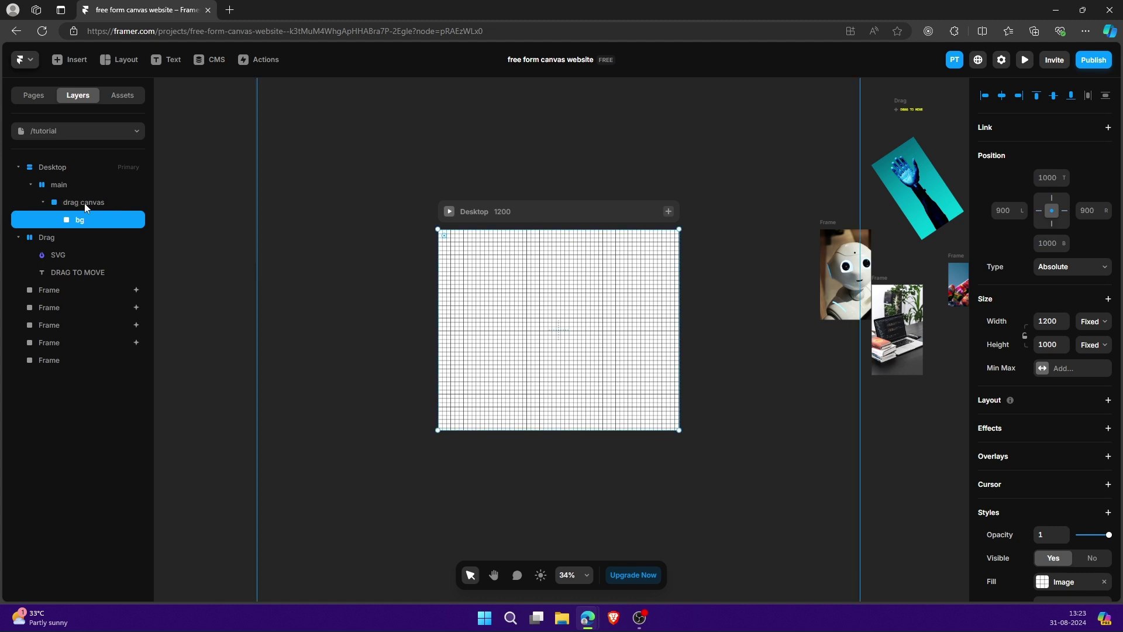
scroll(359, 307, "down", 3)
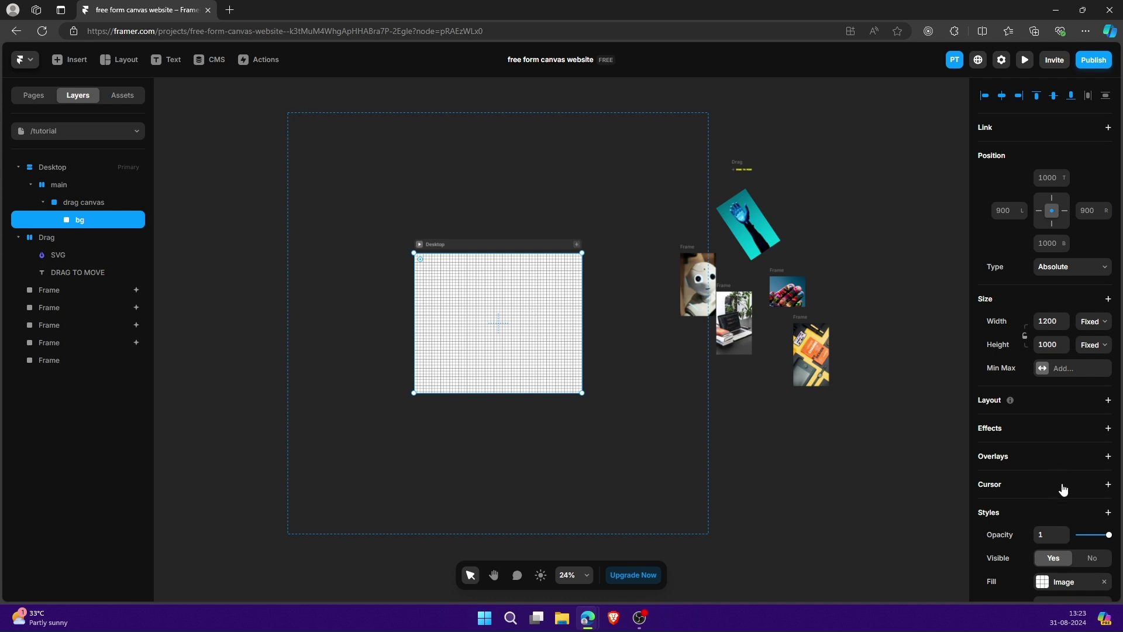
Reduce the bg grid pattern's opacity to 0.08.
left_click(1086, 535)
scroll(561, 339, "up", 5)
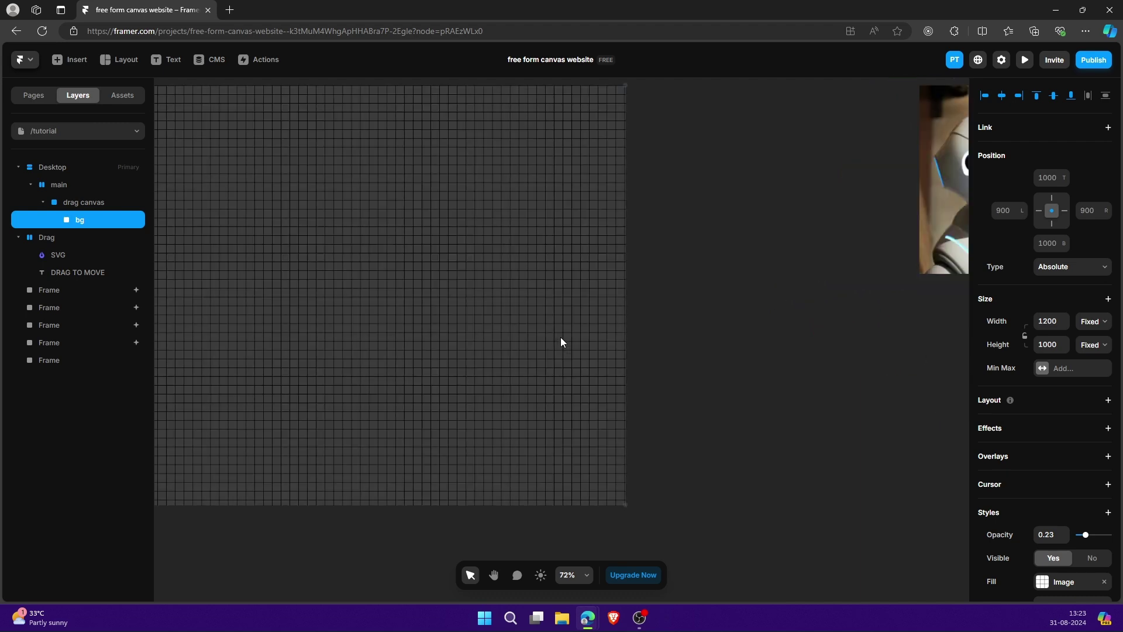
scroll(560, 337, "down", 4)
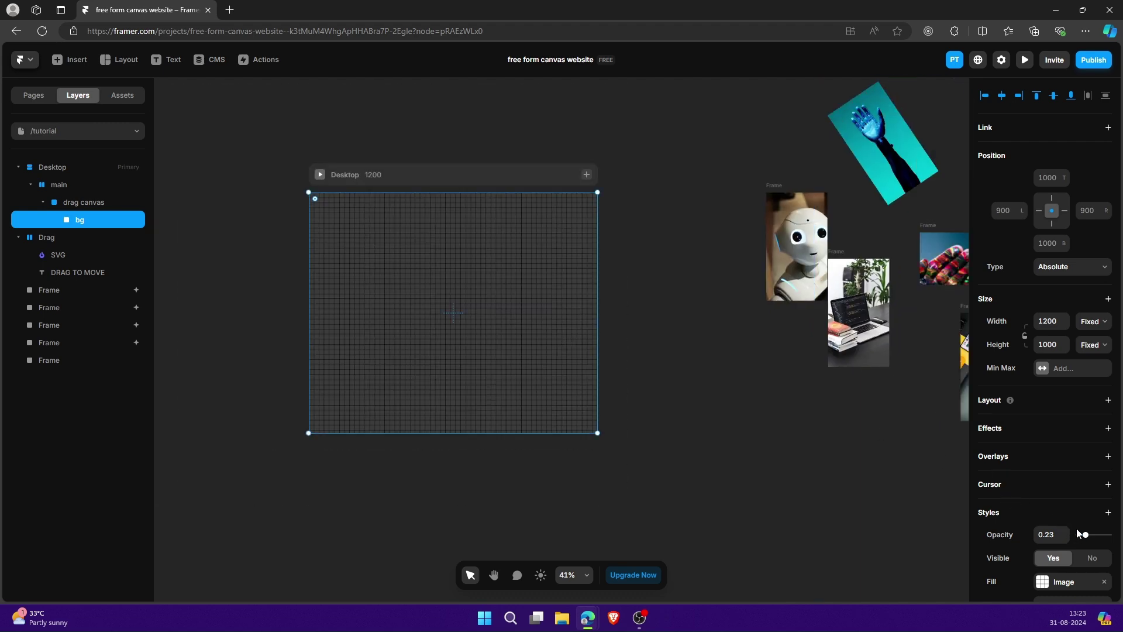
left_click_drag(1085, 535, 1081, 535)
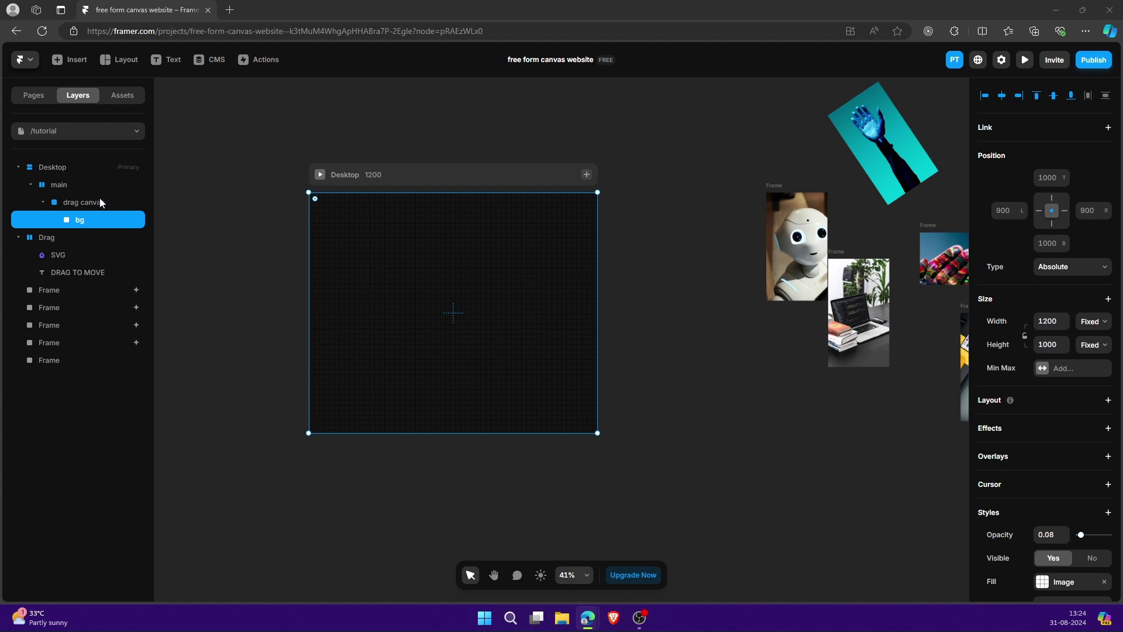
Try a green fill on the Desktop breakpoint and set the fill back to black.
left_click(345, 174)
left_click(1063, 503)
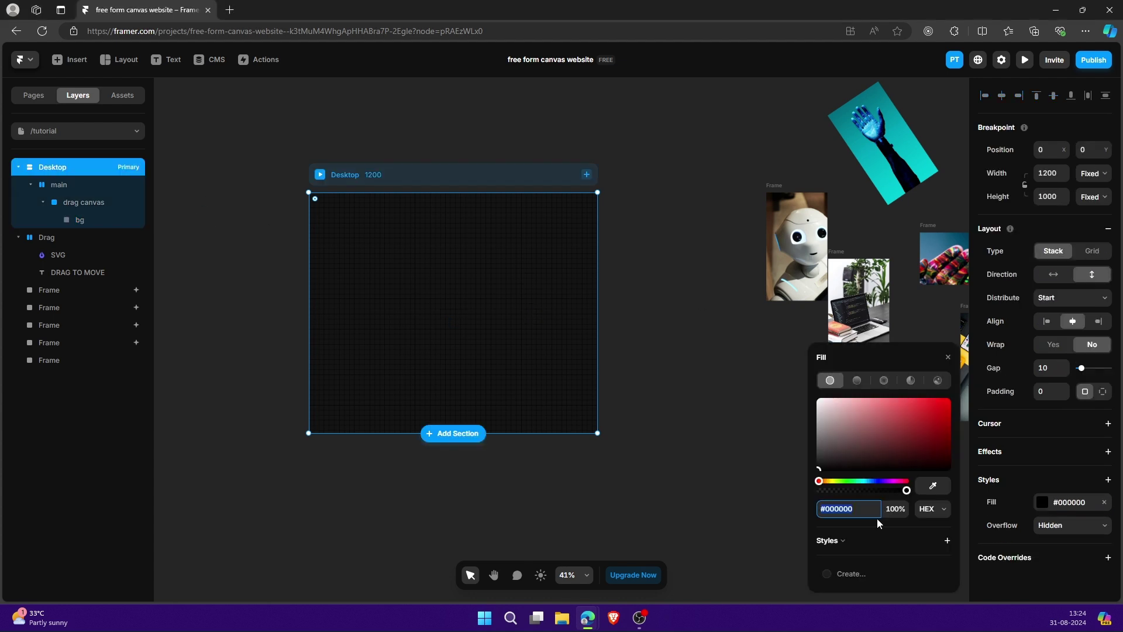
type("green")
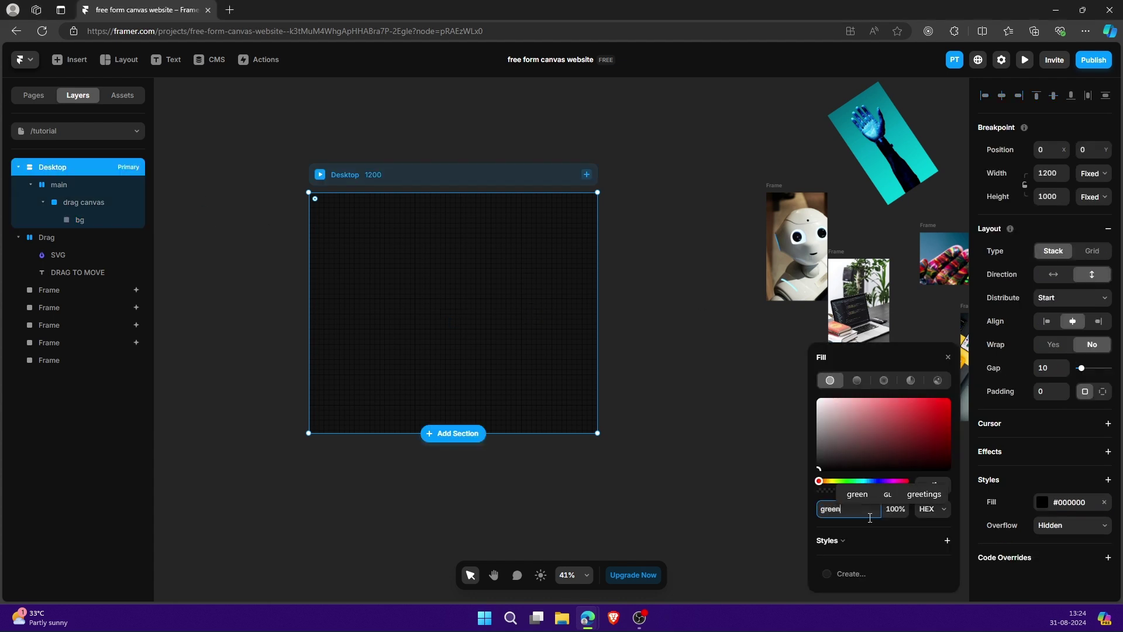
key("Return")
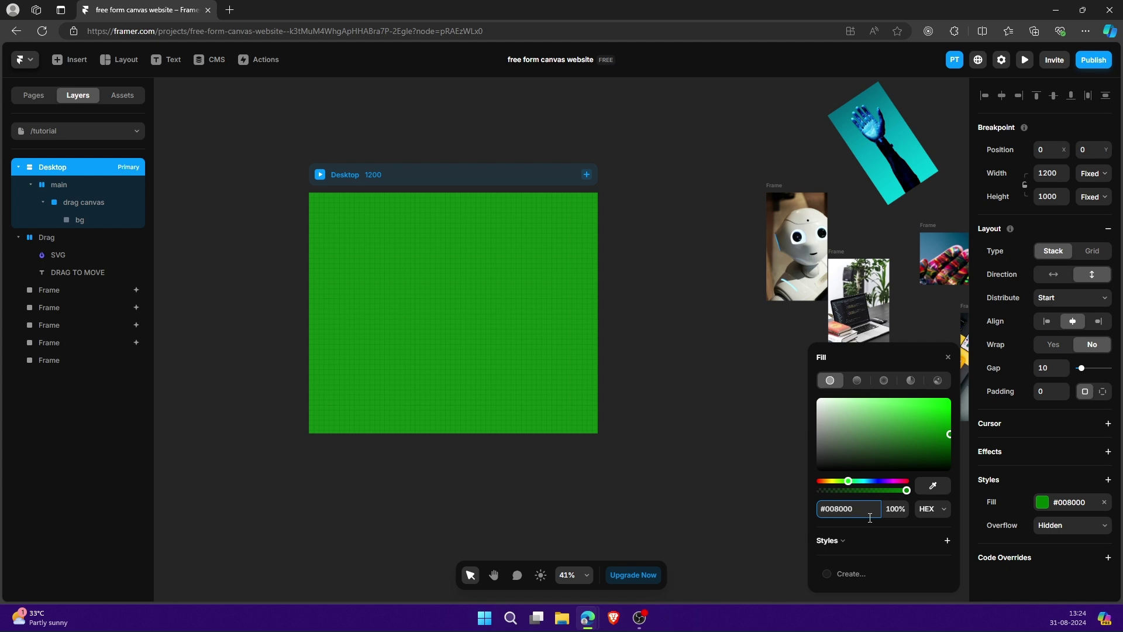
key("BackSpace")
key("BackSpace")
key("BackSpace")
key("BackSpace")
key("BackSpace")
key("BackSpace")
type("blac")
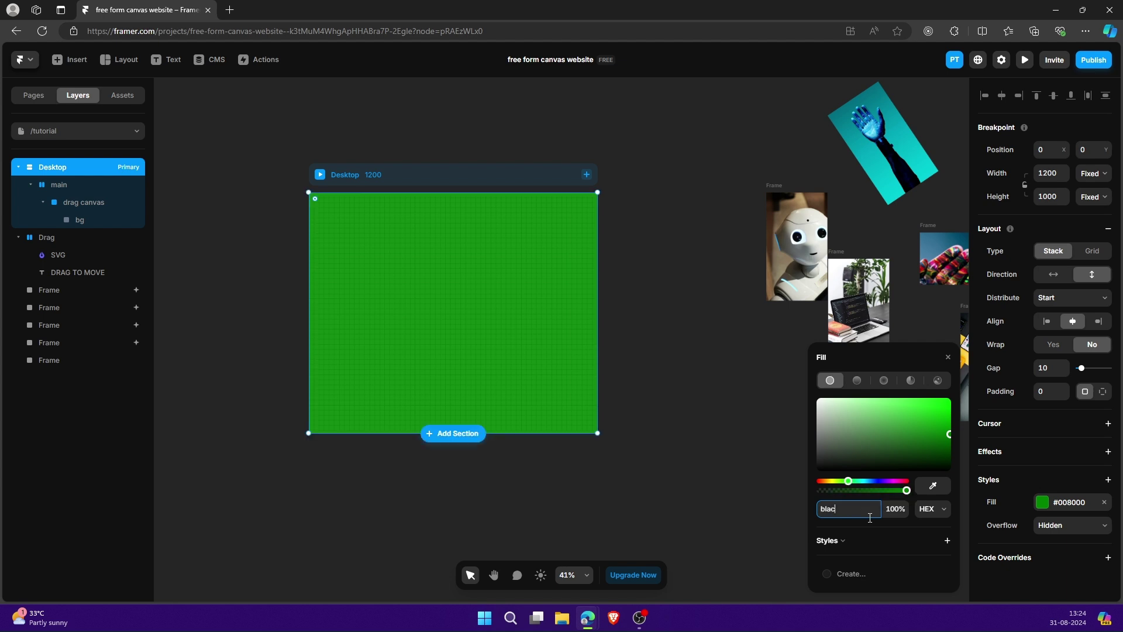
type("k")
key("Return")
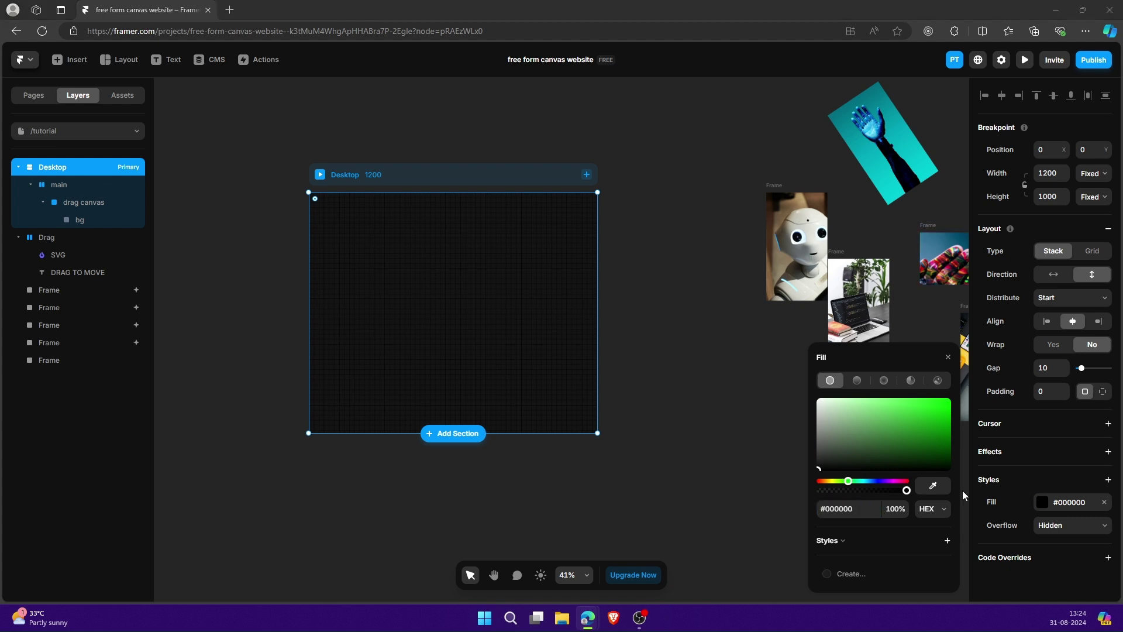
Try placing the robot image on the Desktop grid and undo the placement.
left_click(76, 199)
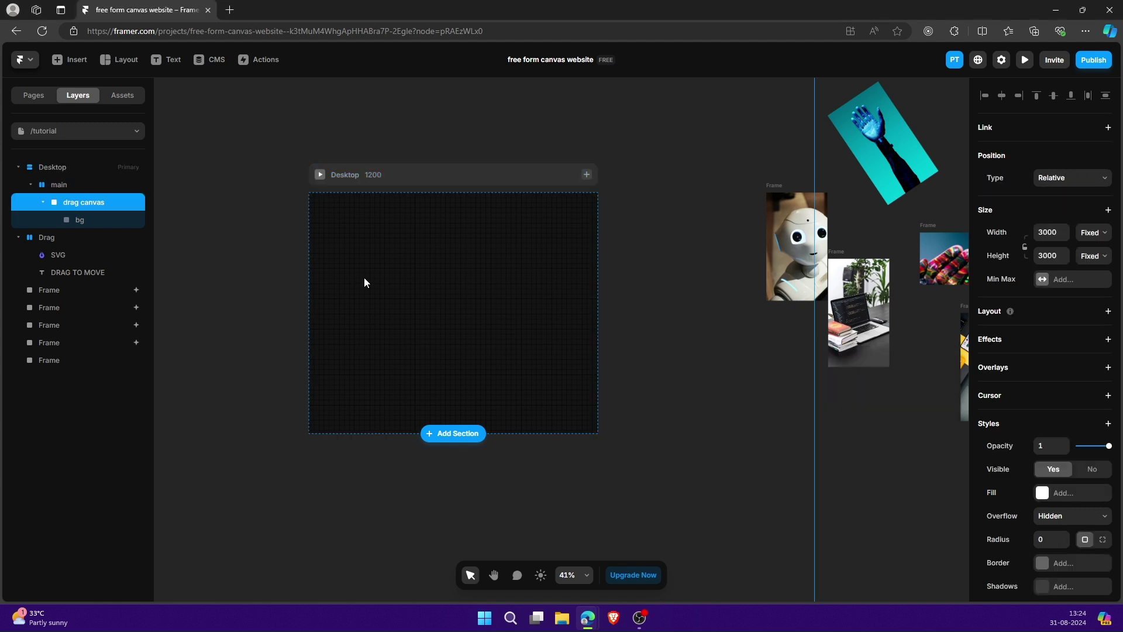
scroll(364, 278, "up", 3)
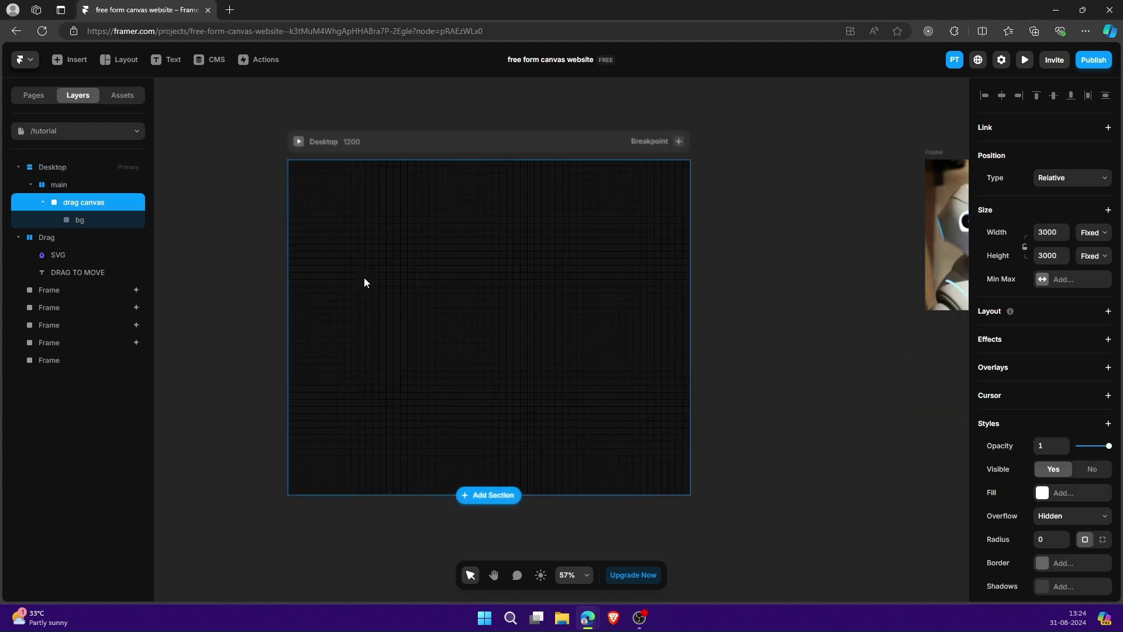
scroll(360, 274, "down", 3)
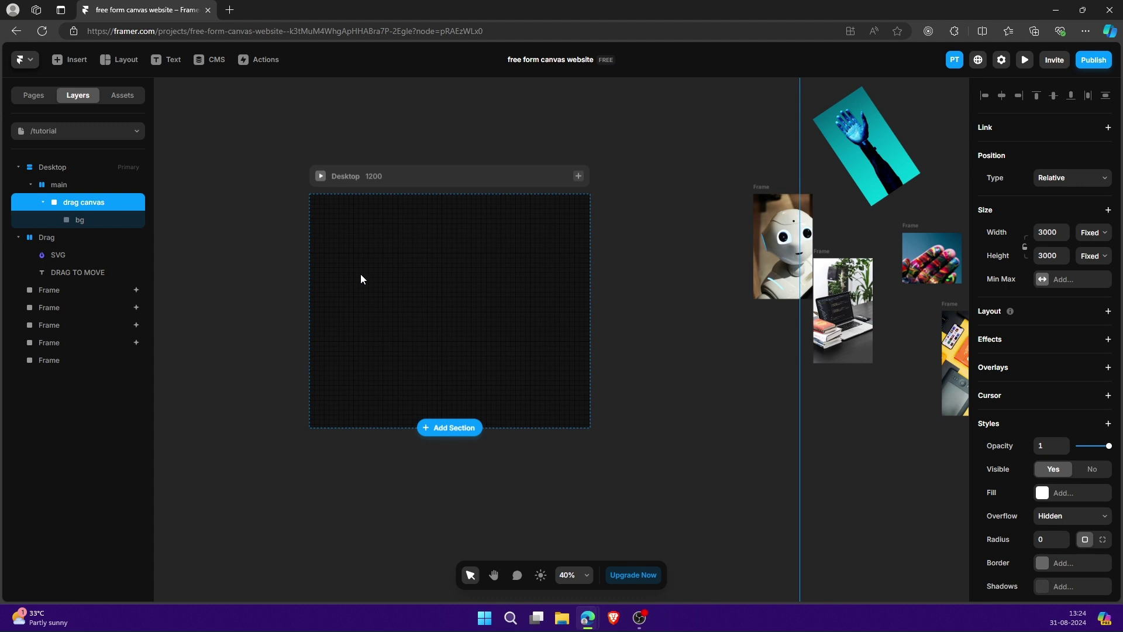
scroll(361, 279, "down", 2)
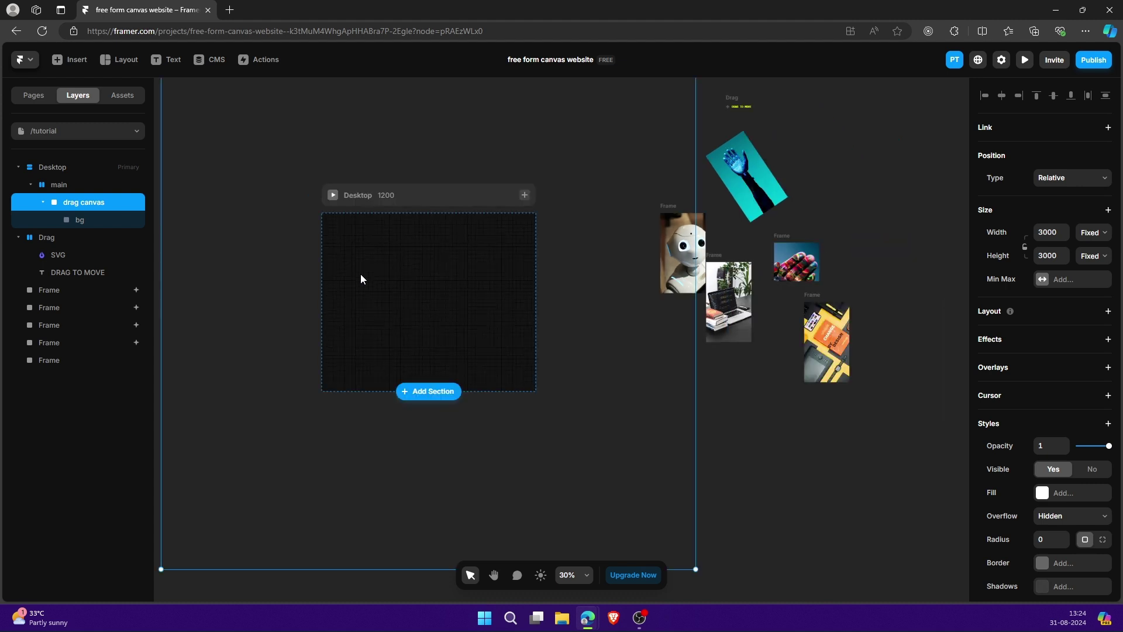
scroll(829, 283, "down", 1)
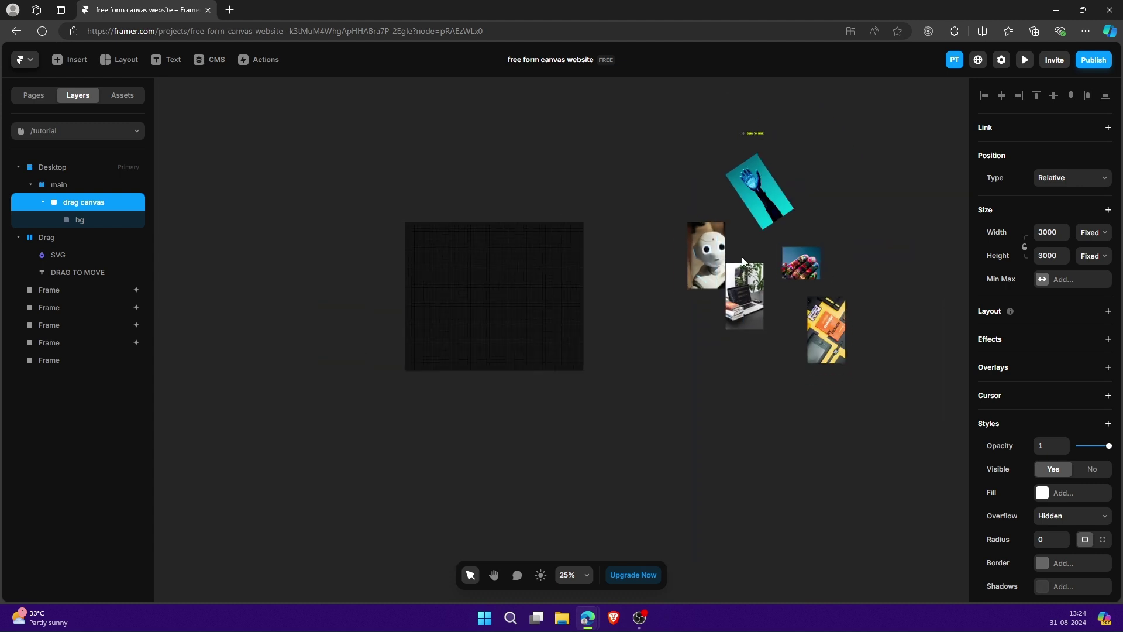
left_click_drag(677, 264, 453, 240)
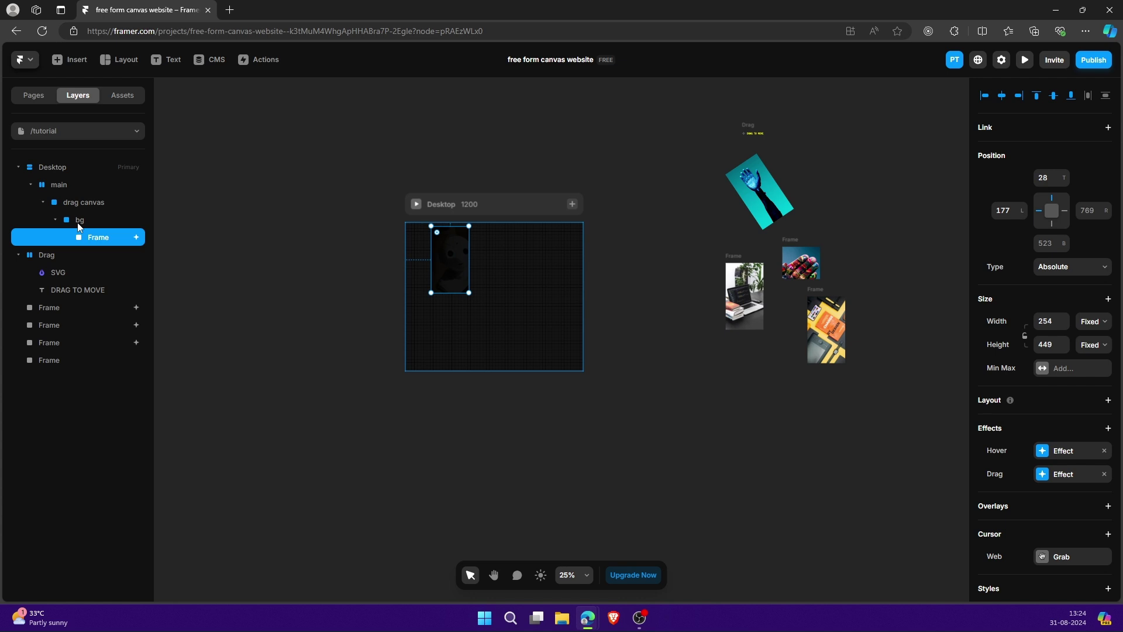
key("ctrl+z")
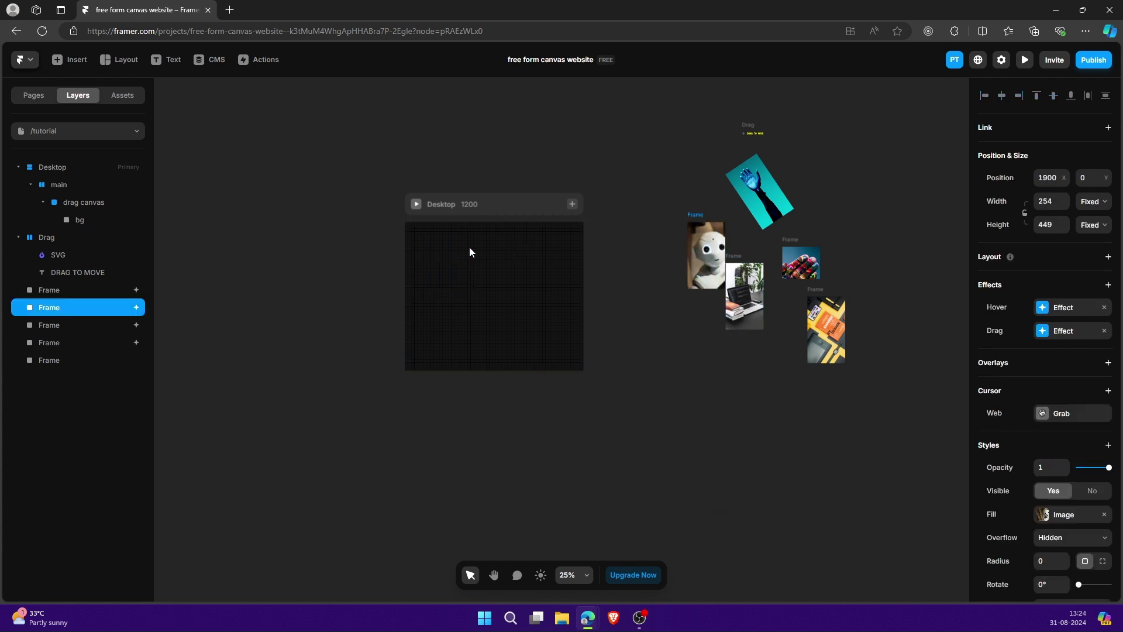
Remove the Hover and Drag effects from the robot, robotic arm, laptop and orange book image frames.
left_click(737, 280, "shift")
left_click(787, 275, "shift")
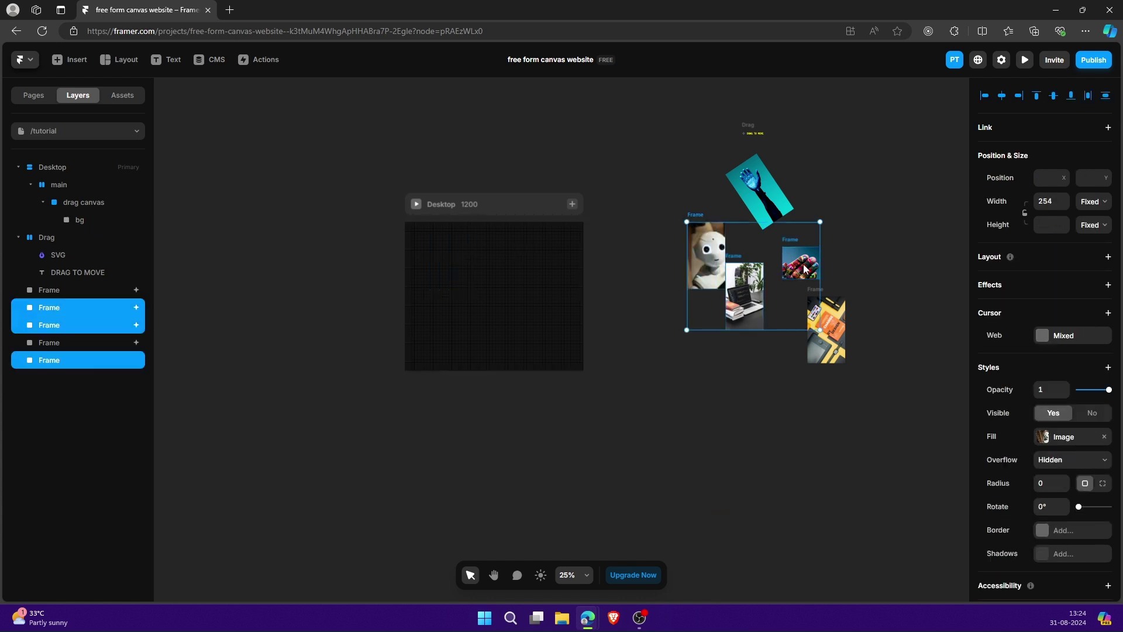
left_click(816, 317, "shift")
left_click(781, 218, "shift")
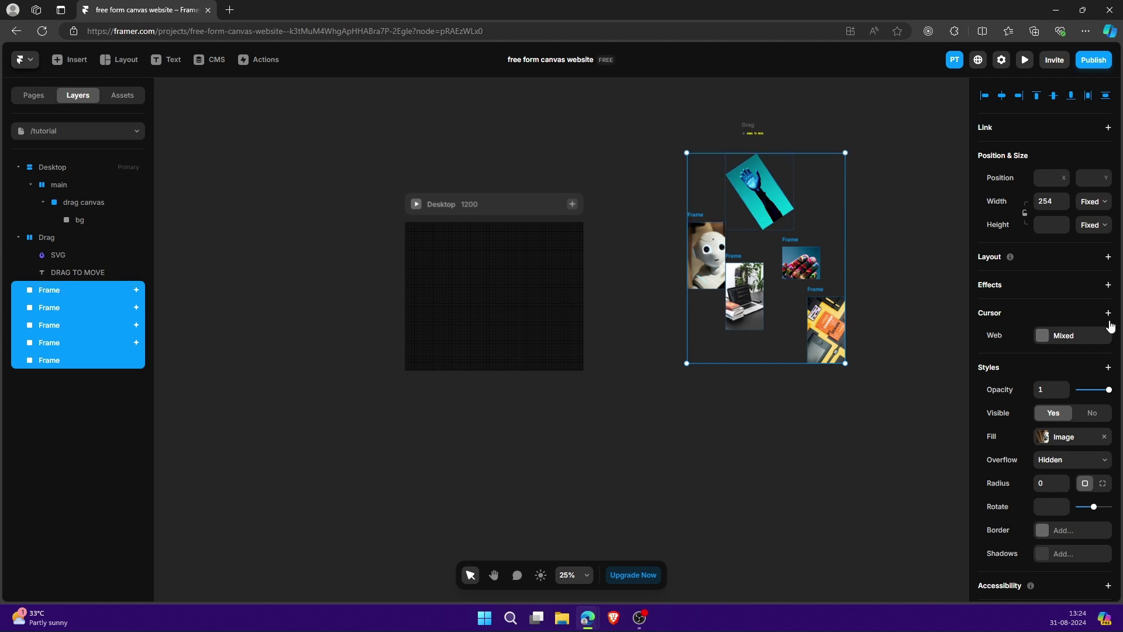
scroll(1111, 319, "down", 1)
scroll(1102, 304, "up", 1)
scroll(673, 281, "down", 1)
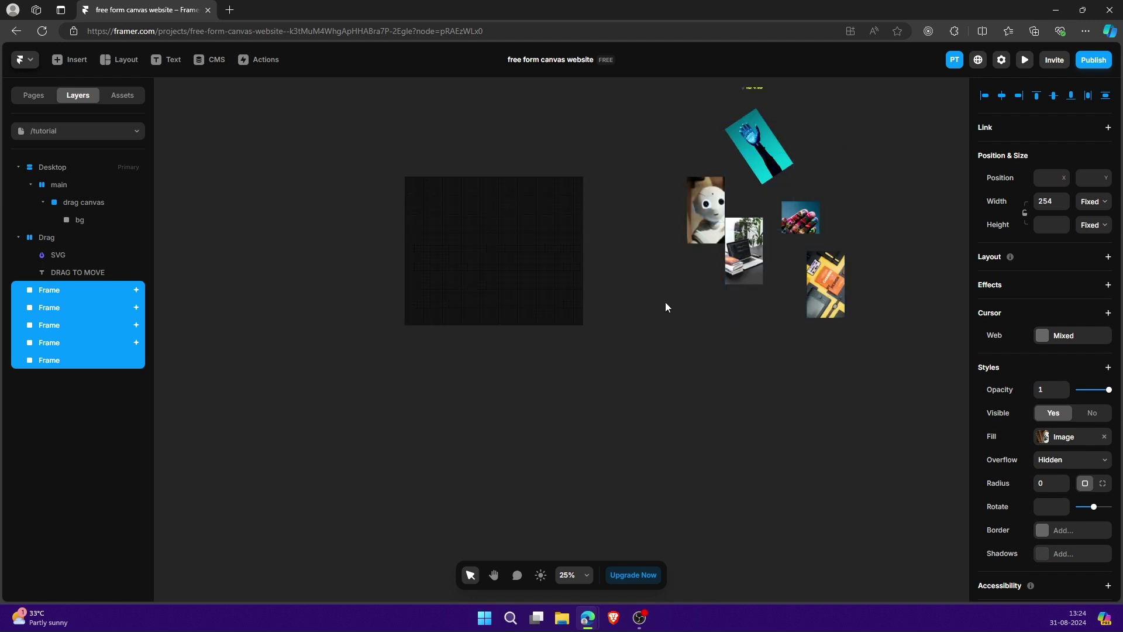
left_click(129, 341)
left_click(131, 296, "shift")
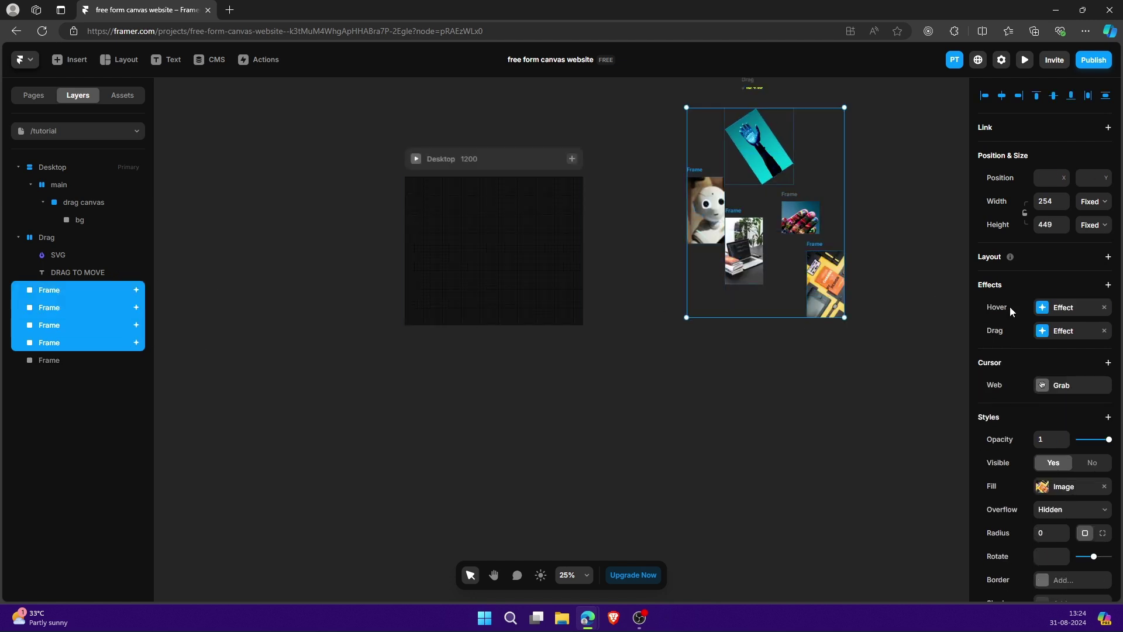
left_click(1104, 307)
left_click(1104, 308)
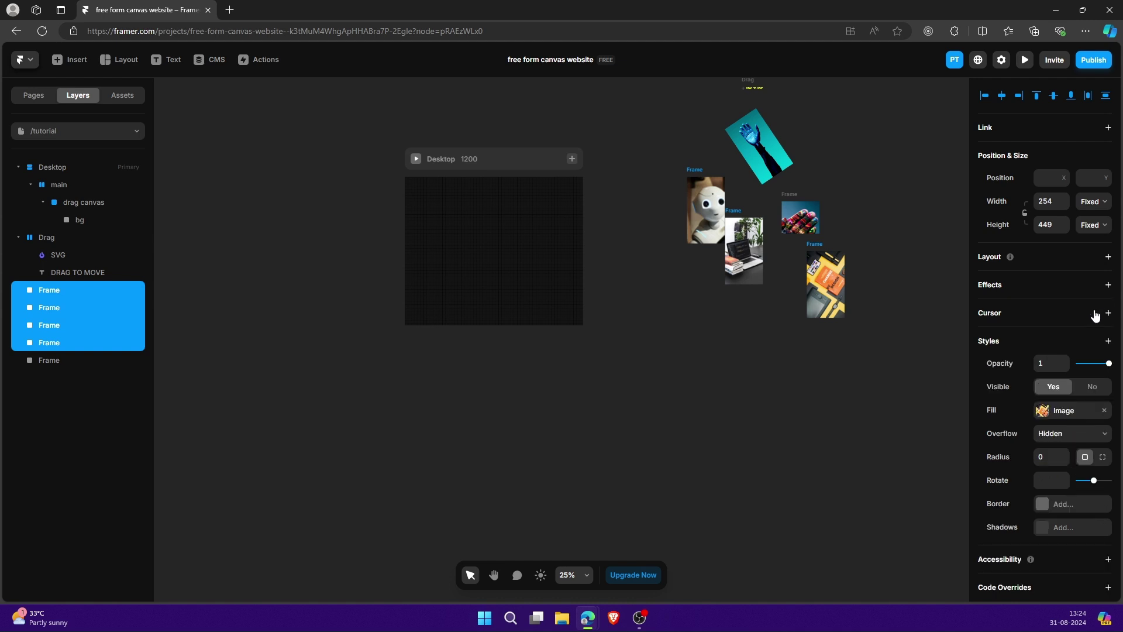
left_click(232, 297)
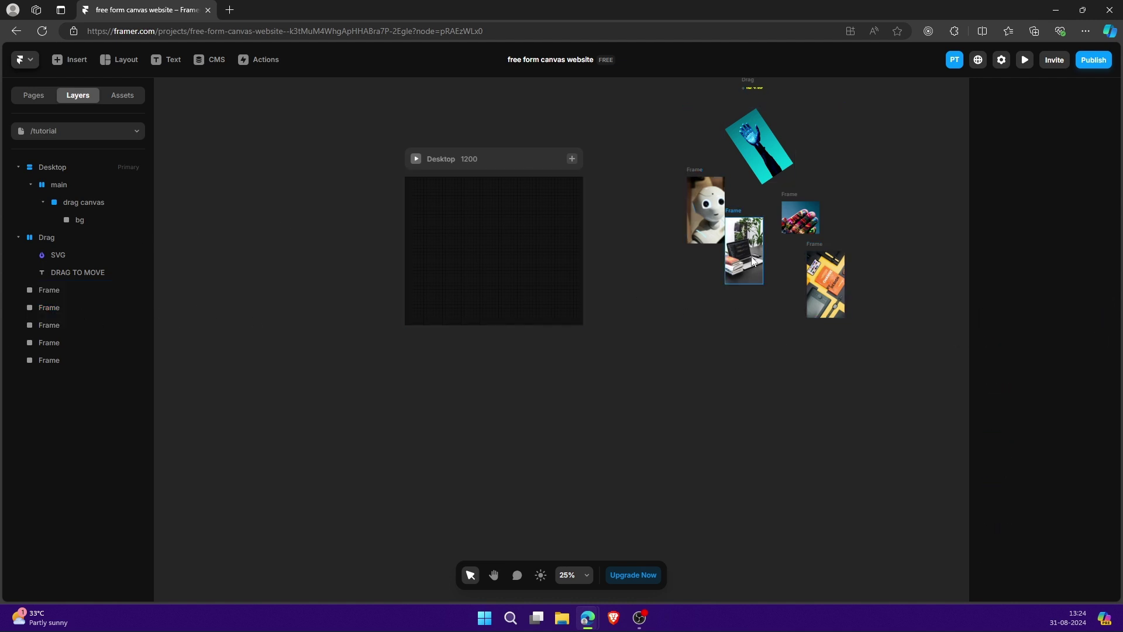
Open the Home page to view its layer structure, and return to the /tutorial page.
left_click(53, 130)
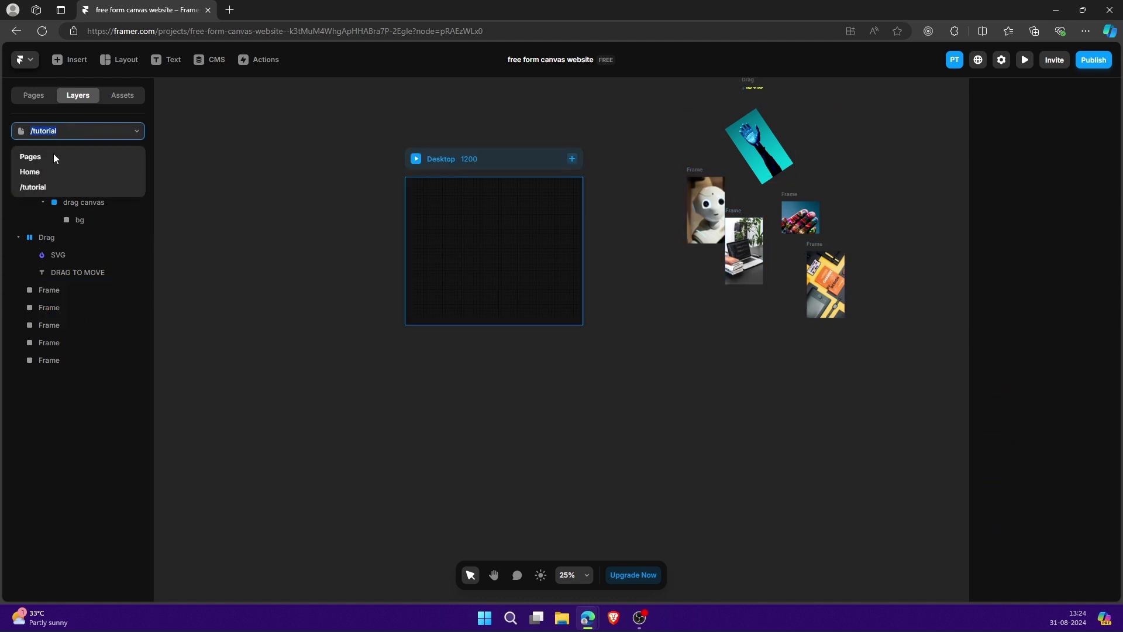
left_click(45, 167)
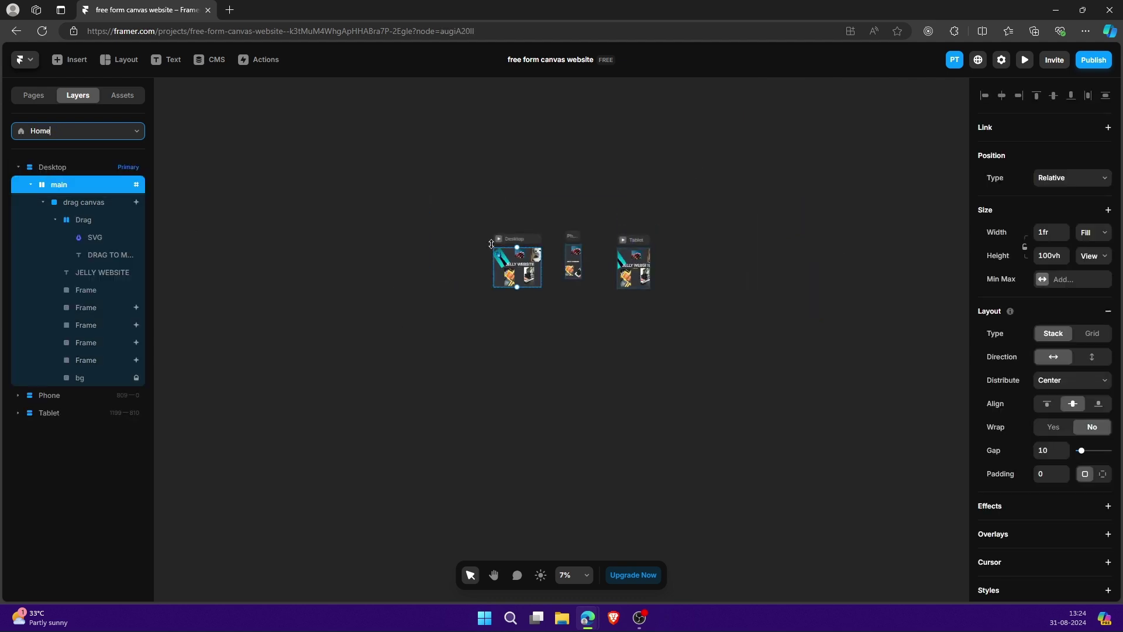
left_click(74, 131)
left_click(49, 187)
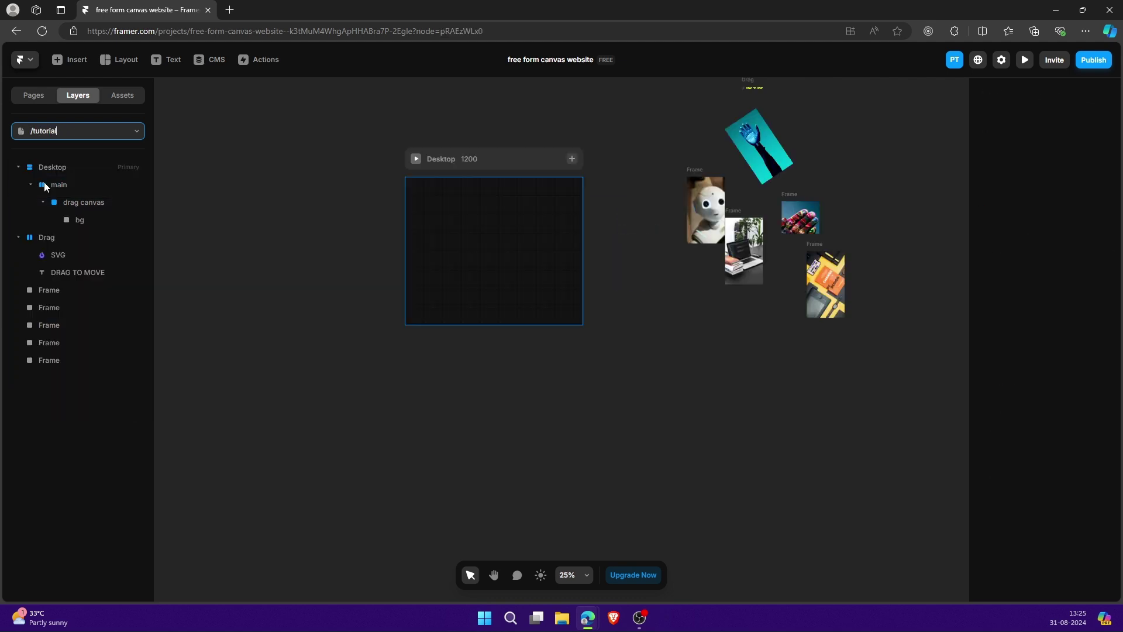
Lock the bg layer inside the drag canvas.
left_click(78, 221)
key("ctrl+shift+l")
left_click(805, 338)
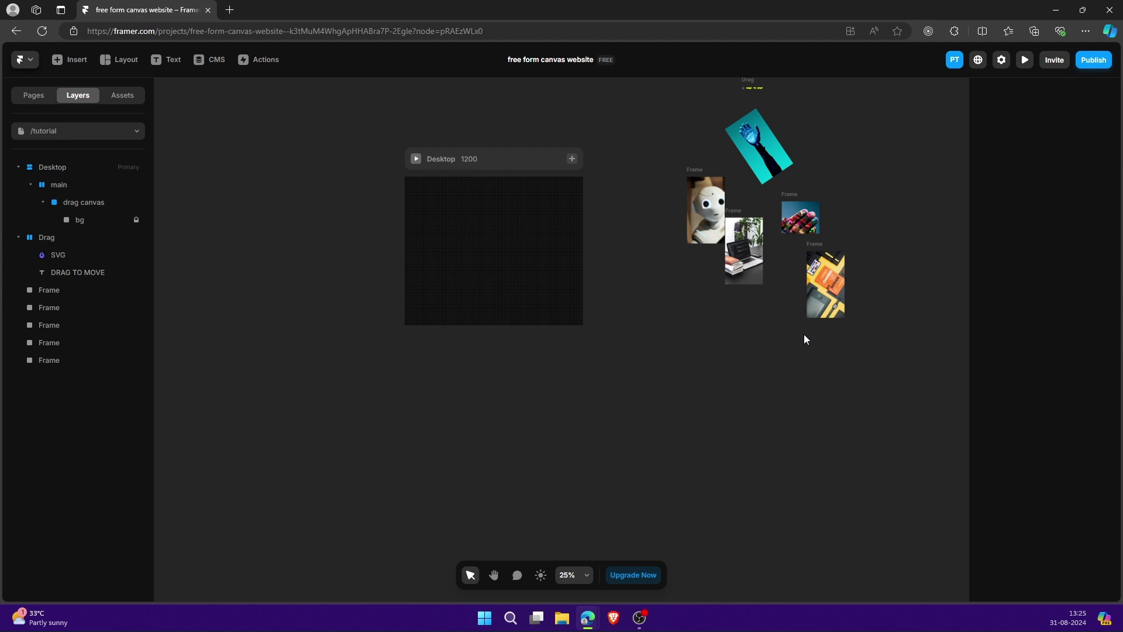
Place the robot, laptop and painted-hand images over the grid inside the drag canvas.
left_click_drag(711, 187, 443, 199)
left_click_drag(734, 248, 493, 254)
left_click_drag(794, 233, 542, 213)
Place the robotic arm and orange book images onto the Desktop breakpoint.
scroll(542, 213, "up", 2)
left_click(831, 120)
left_click_drag(831, 170, 404, 357)
left_click(911, 350)
left_click_drag(910, 346, 606, 367)
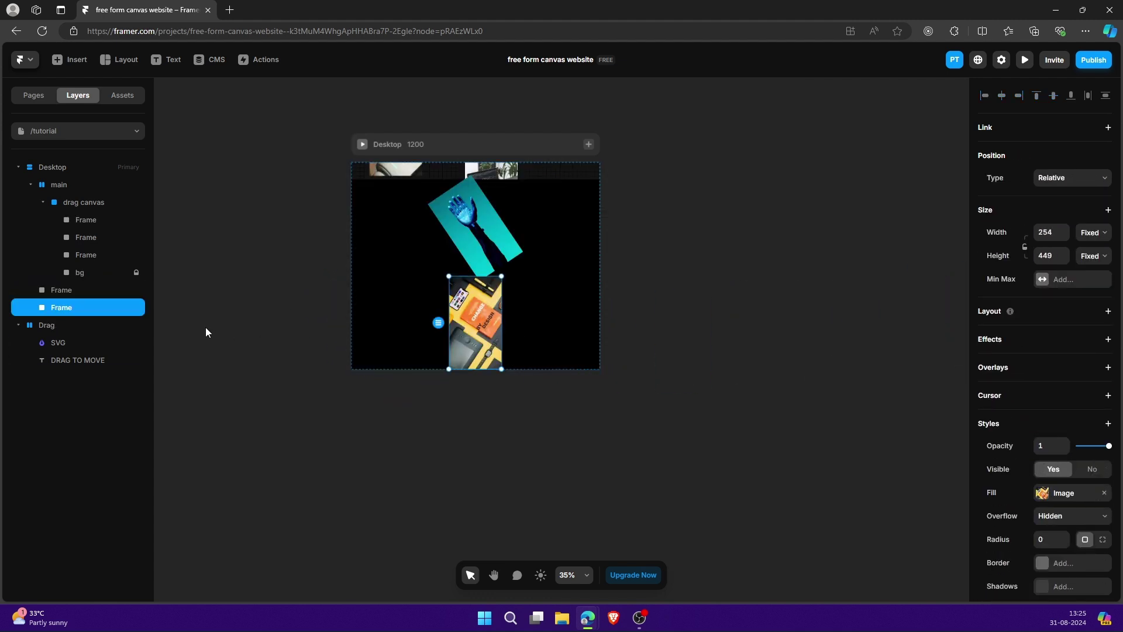
Nest the robotic arm frame inside the drag canvas and move the orange book frame into main.
left_click_drag(46, 289, 83, 214)
left_click_drag(69, 307, 89, 216)
left_click_drag(78, 316, 87, 210)
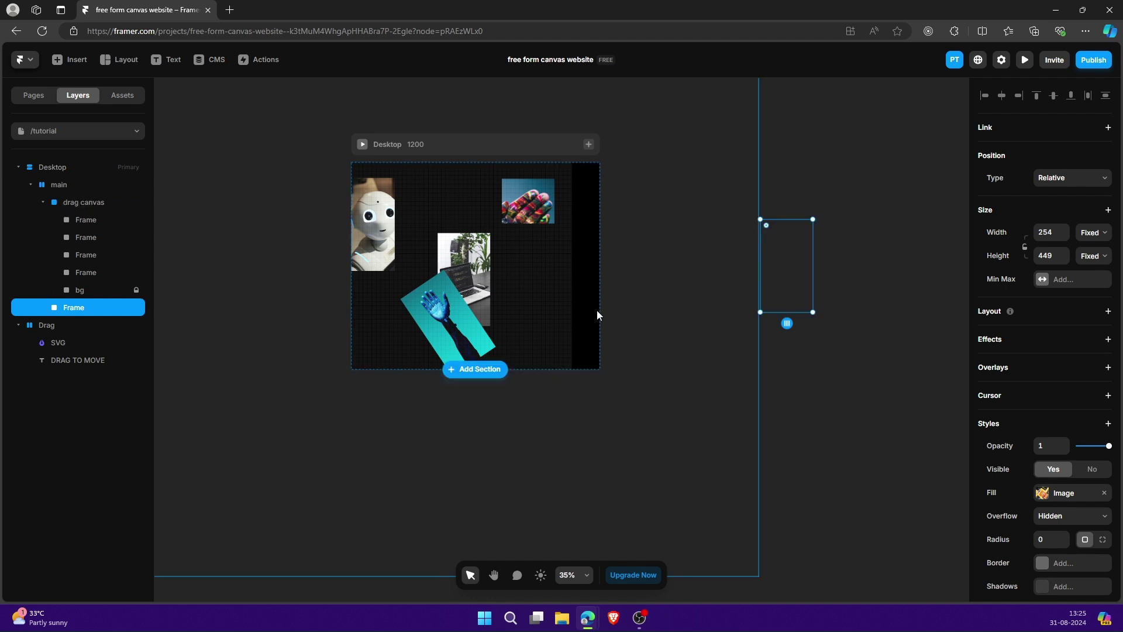
Set the height of the main layer to 100vh.
left_click(69, 185)
left_click(1053, 257)
type("100vh")
key("Return")
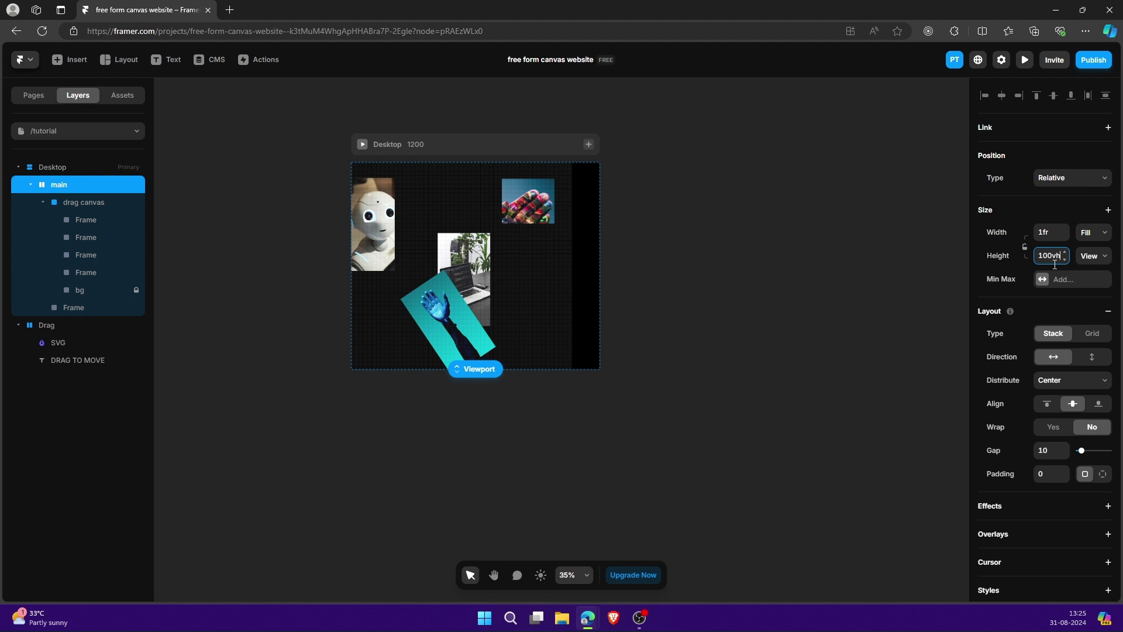
left_click(1090, 233)
left_click(1082, 294)
left_click(88, 202)
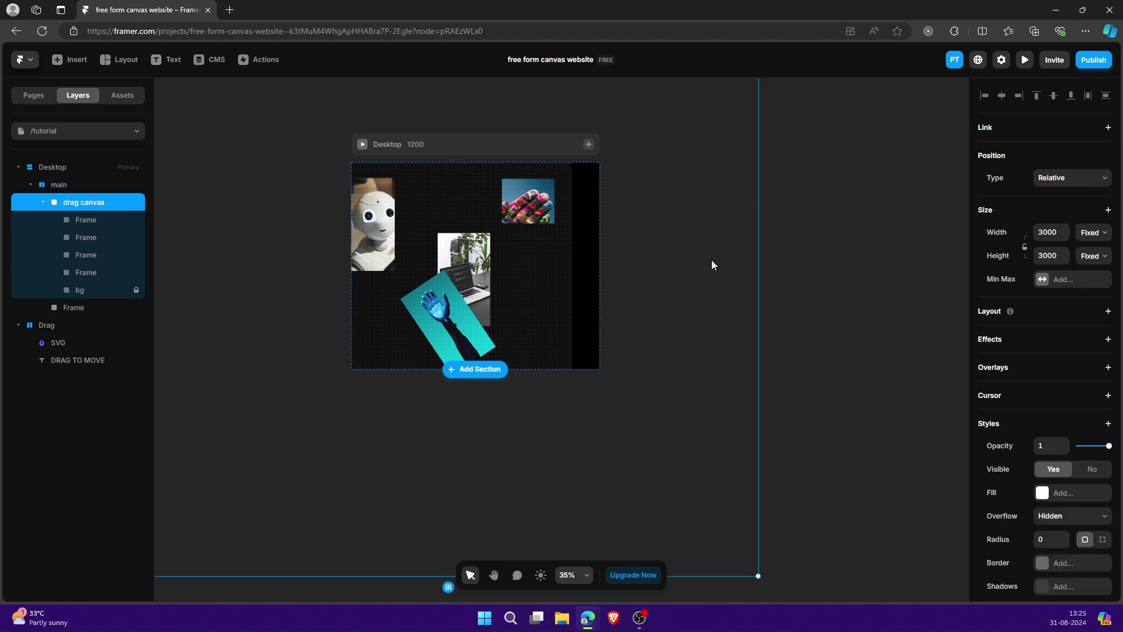
left_click(600, 250)
left_click(596, 254)
Nest the orange book image frame inside the drag canvas with the other image frames.
left_click(107, 311)
left_click_drag(788, 281, 576, 281)
left_click_drag(436, 302, 368, 296)
scroll(480, 291, "up", 5)
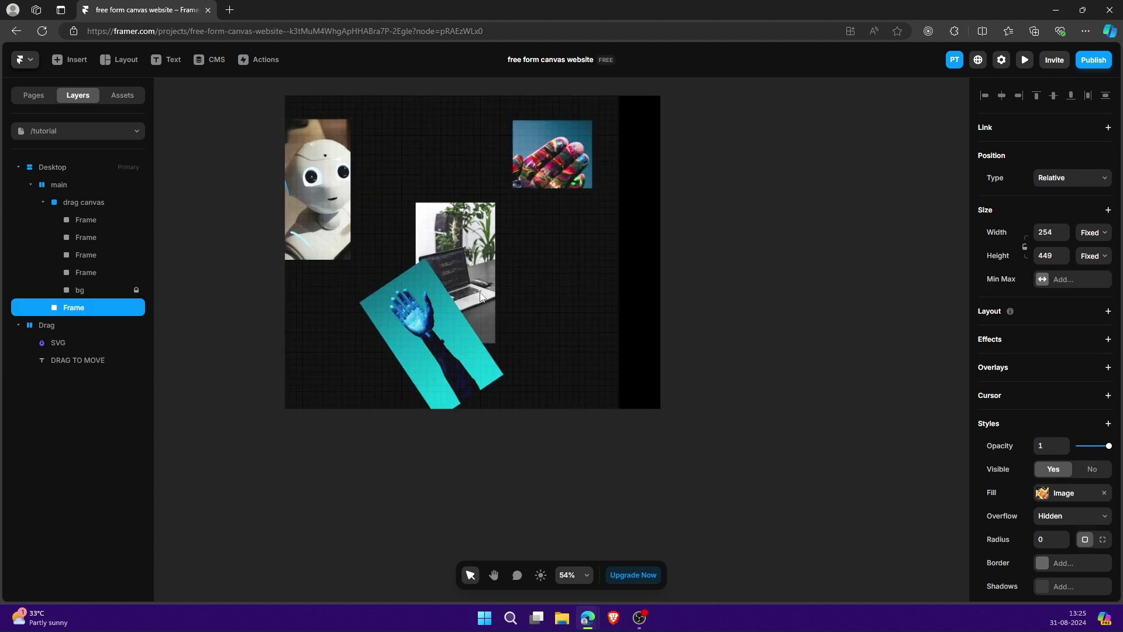
left_click_drag(75, 303, 92, 279)
Arrange the images on the grid, with the orange book on the right and the laptop at the top centre.
scroll(497, 339, "down", 2)
left_click_drag(497, 325, 848, 261)
left_click_drag(758, 280, 556, 285)
left_click(578, 401)
left_click(458, 299)
left_click_drag(458, 300, 400, 297)
left_click_drag(479, 244, 476, 158)
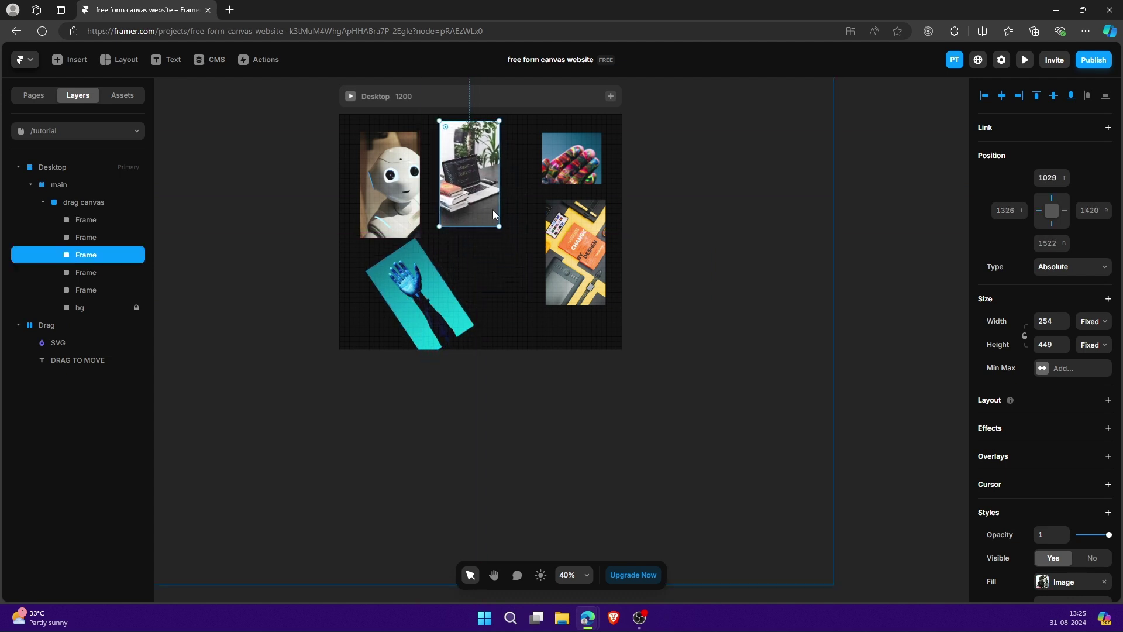
Shift the laptop image up and right so it is partly cropped by the Desktop's upper edge.
scroll(493, 210, "down", 1)
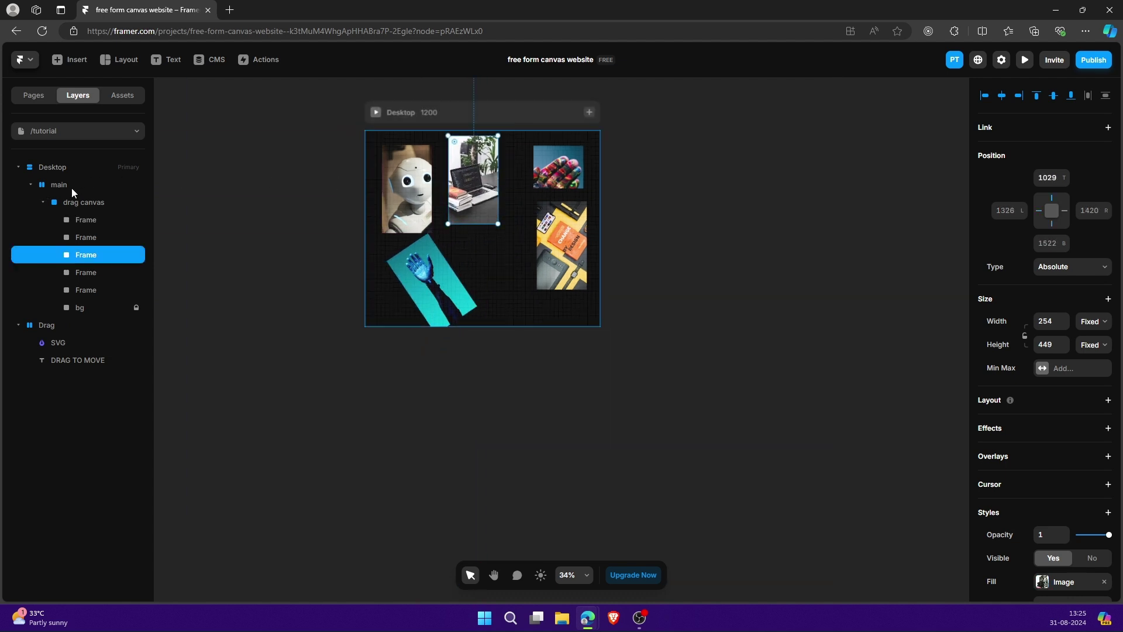
left_click(32, 185)
left_click(31, 185)
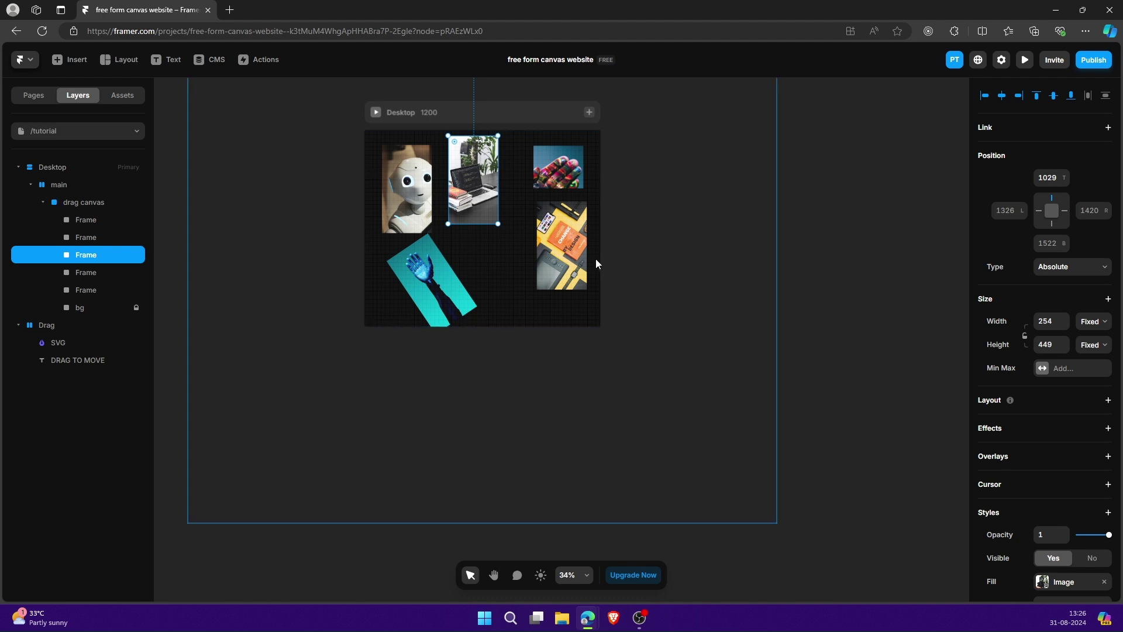
scroll(585, 285, "up", 3)
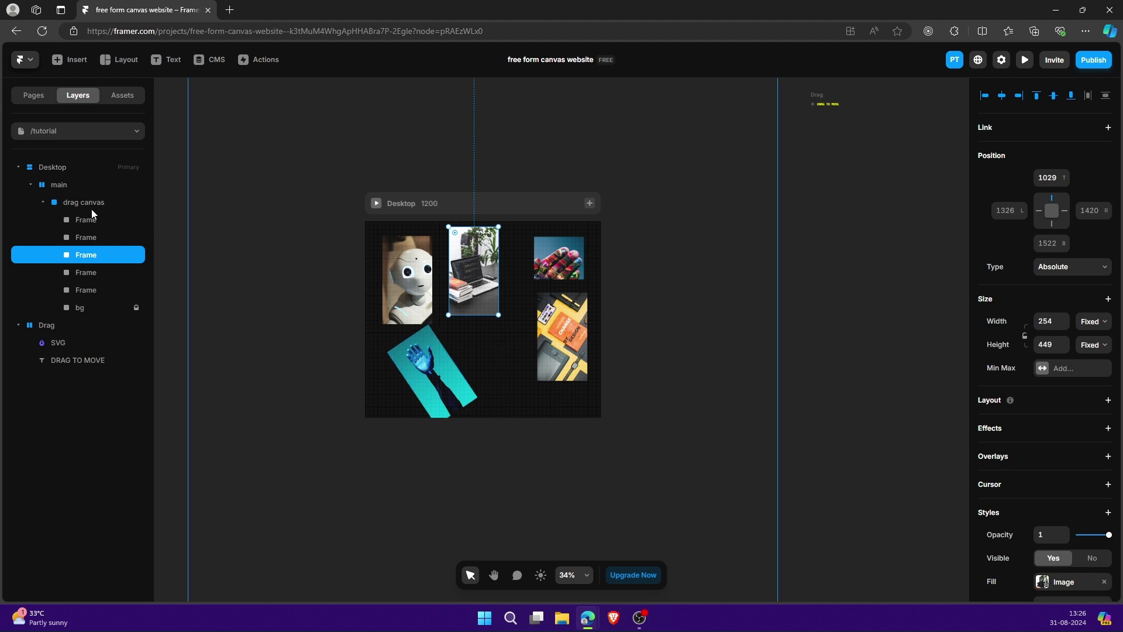
left_click_drag(486, 267, 507, 232)
Place the Drag stack with the DRAG TO MOVE label in the drag canvas, near the middle of the Desktop.
left_click(825, 102)
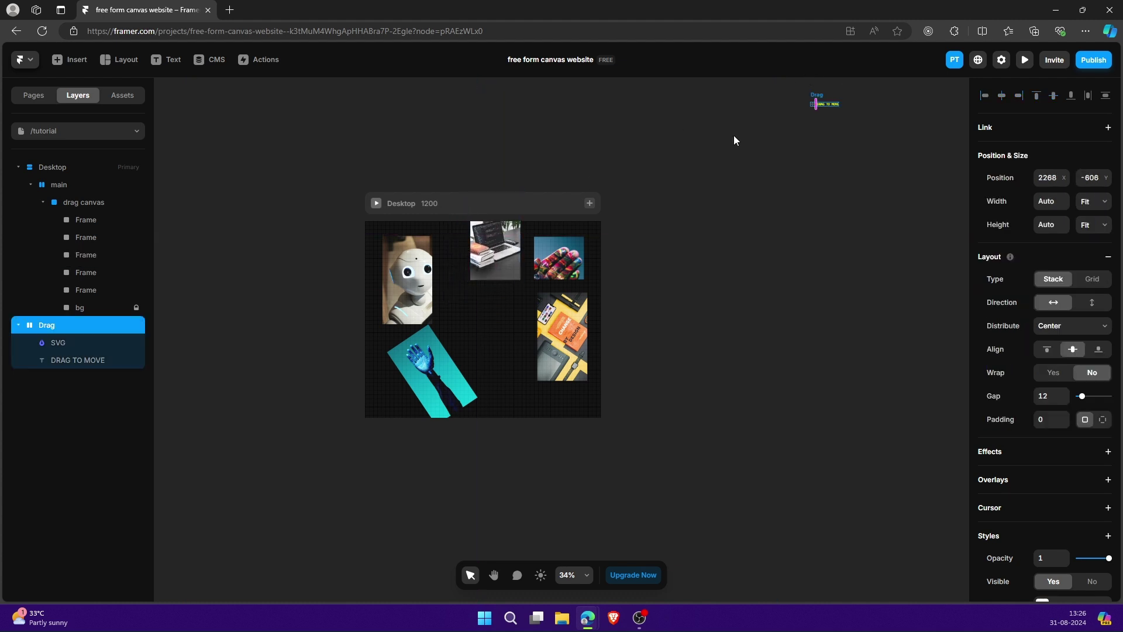
left_click_drag(824, 103, 492, 335)
scroll(485, 314, "up", 5)
left_click(500, 319)
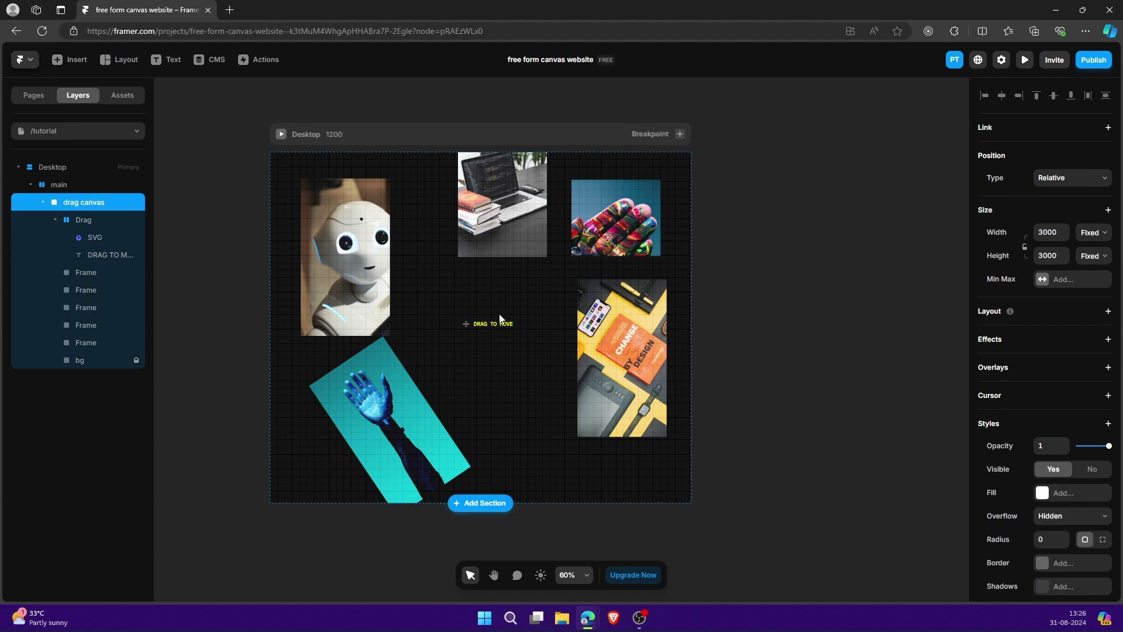
Preview the page to check the image layout, and return to the canvas.
scroll(500, 319, "down", 5)
left_click(1025, 60)
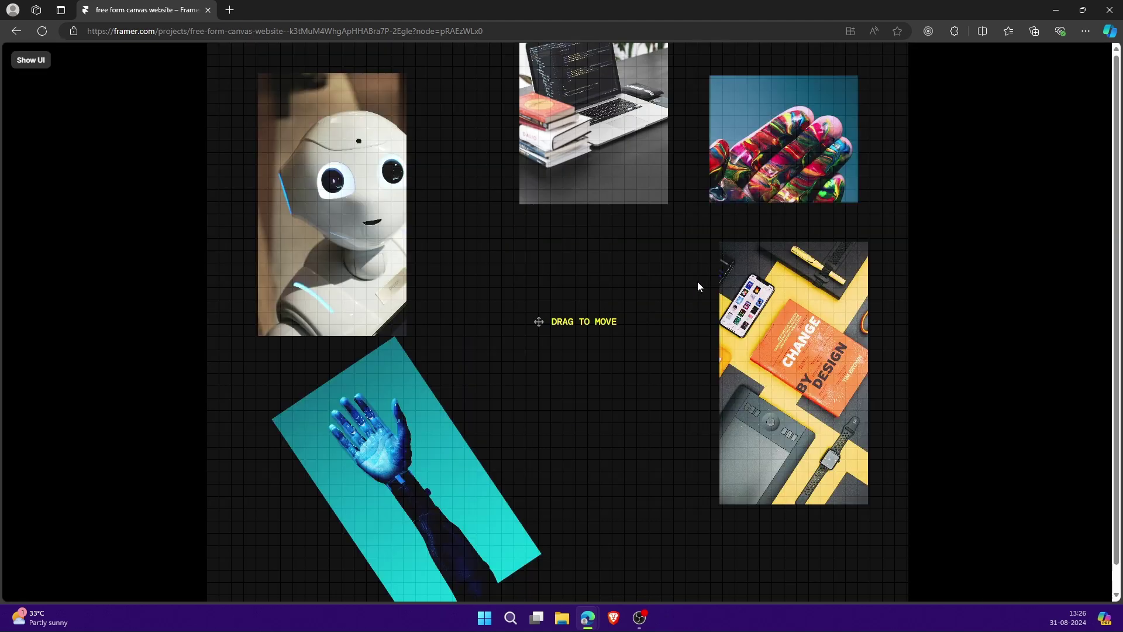
key("Escape")
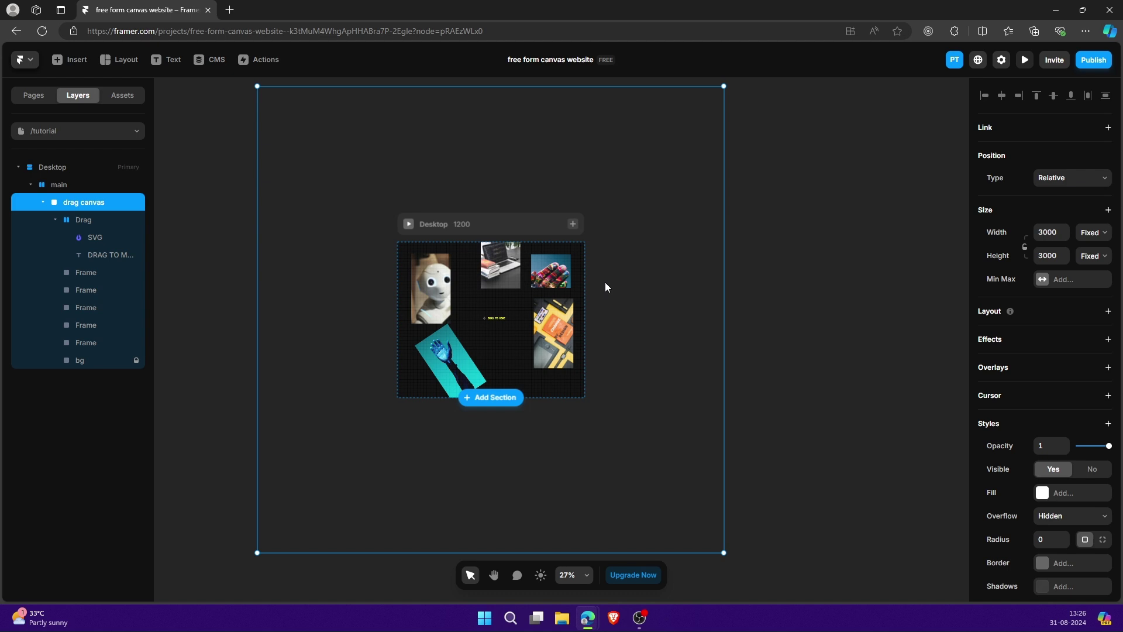
Spread out the laptop, orange book, robotic arm and robot images, with the robot overlapping the Desktop's left edge.
left_click_drag(496, 276, 497, 291)
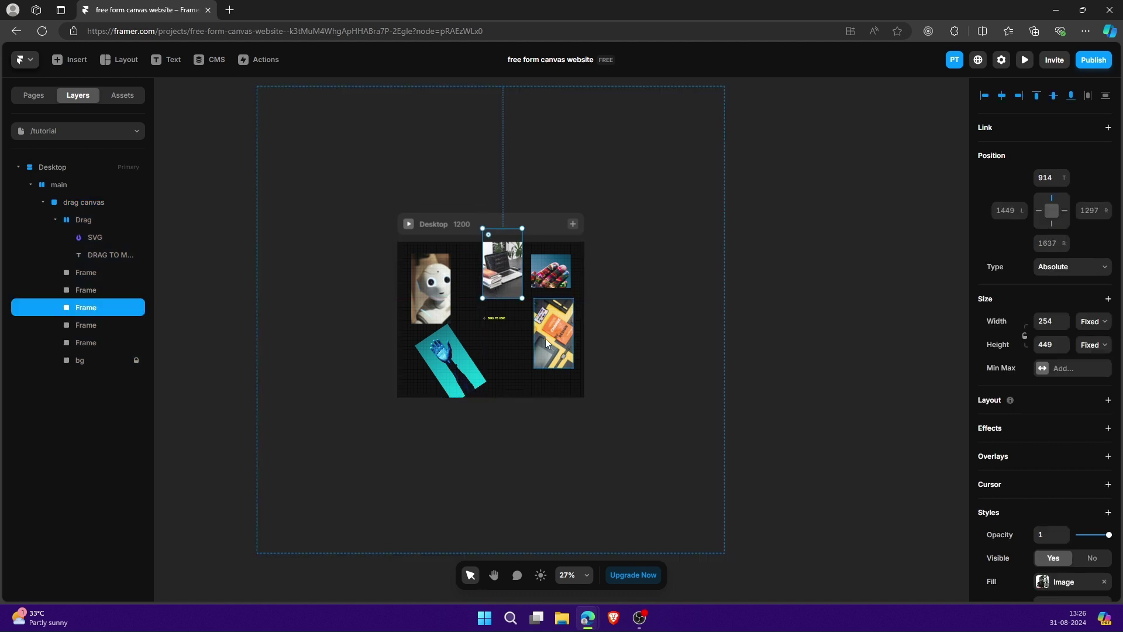
left_click_drag(545, 338, 549, 358)
left_click_drag(455, 348, 473, 354)
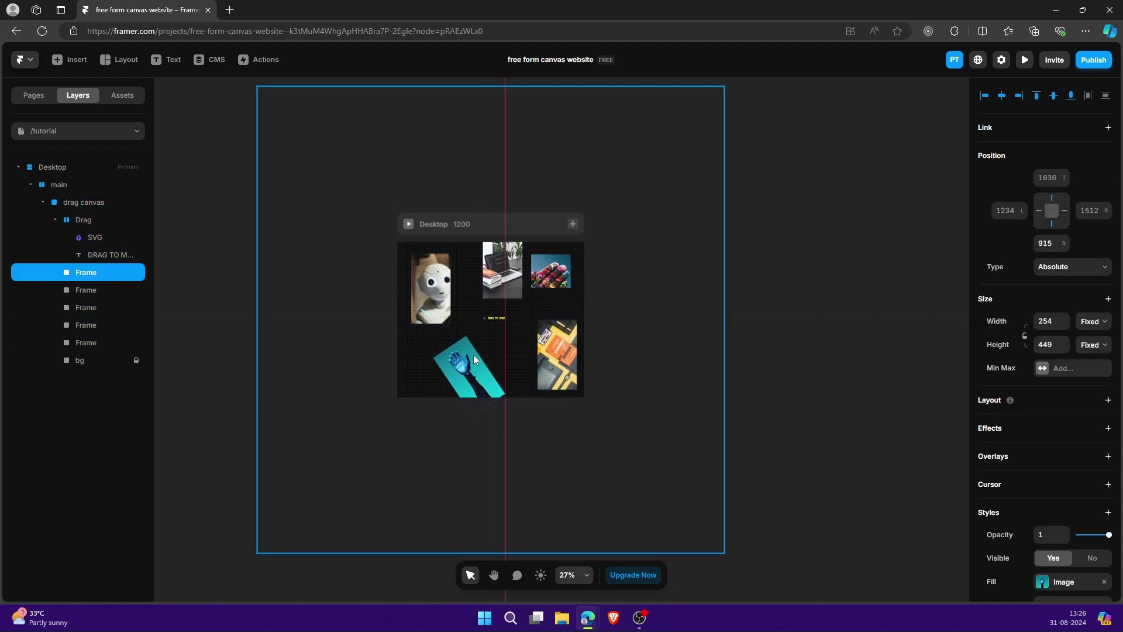
left_click_drag(433, 306, 415, 301)
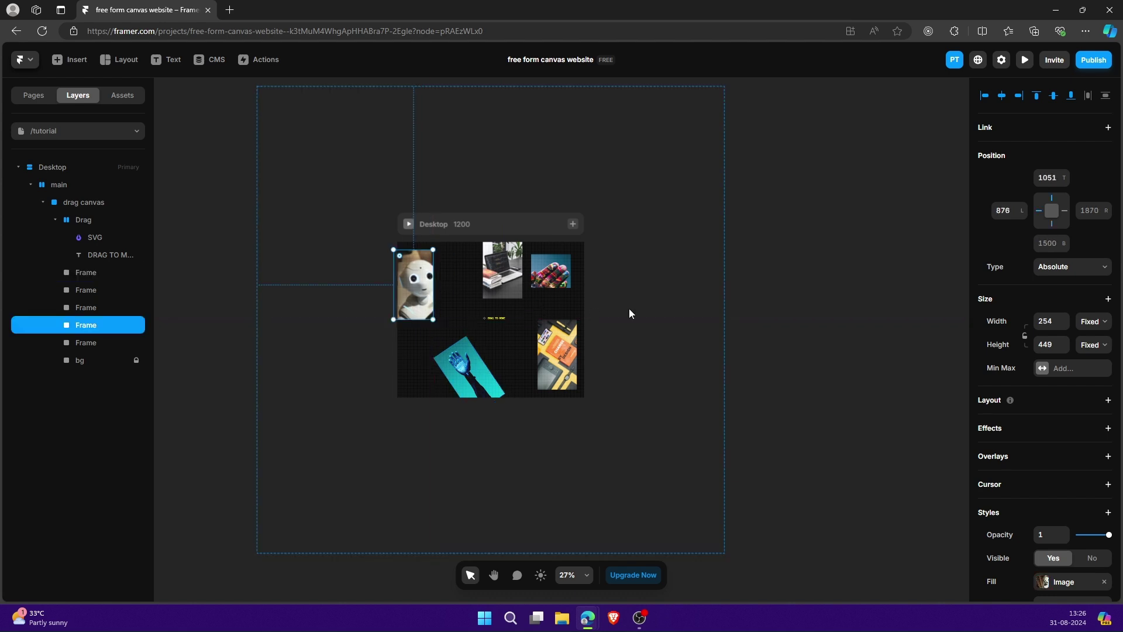
left_click(630, 314)
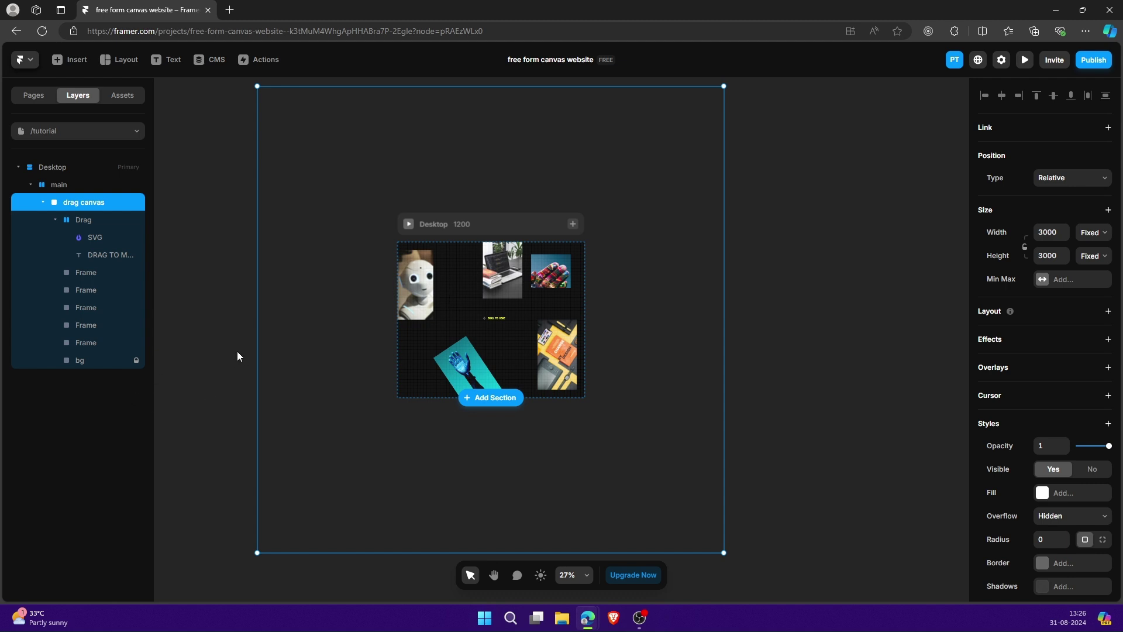
Add a Drag effect to the bg layer.
left_click(115, 360)
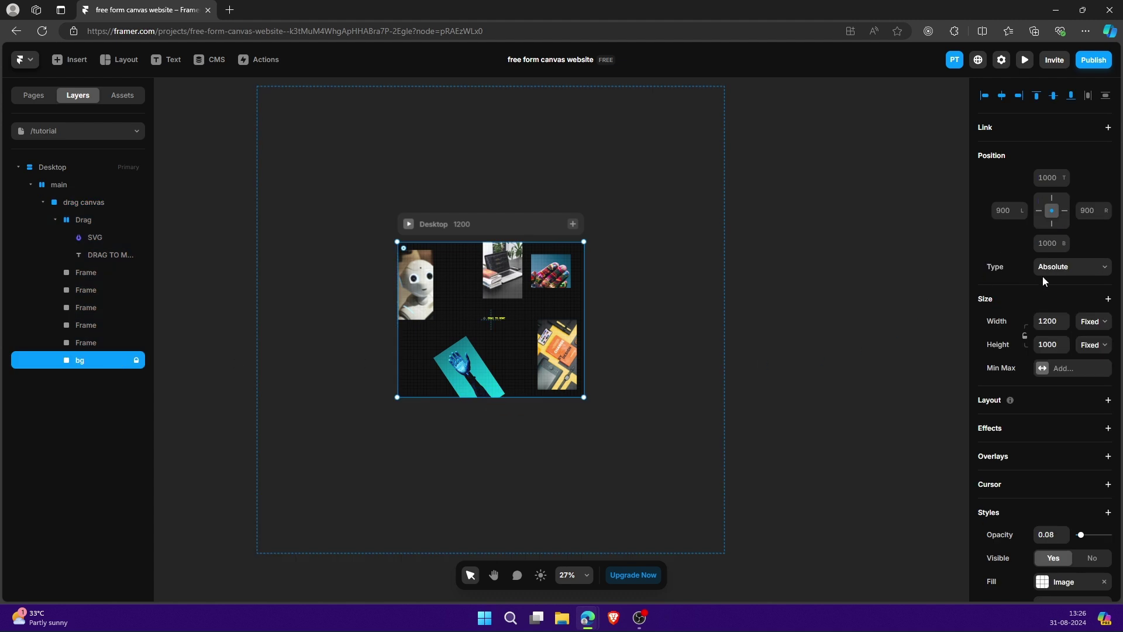
scroll(1044, 283, "down", 5)
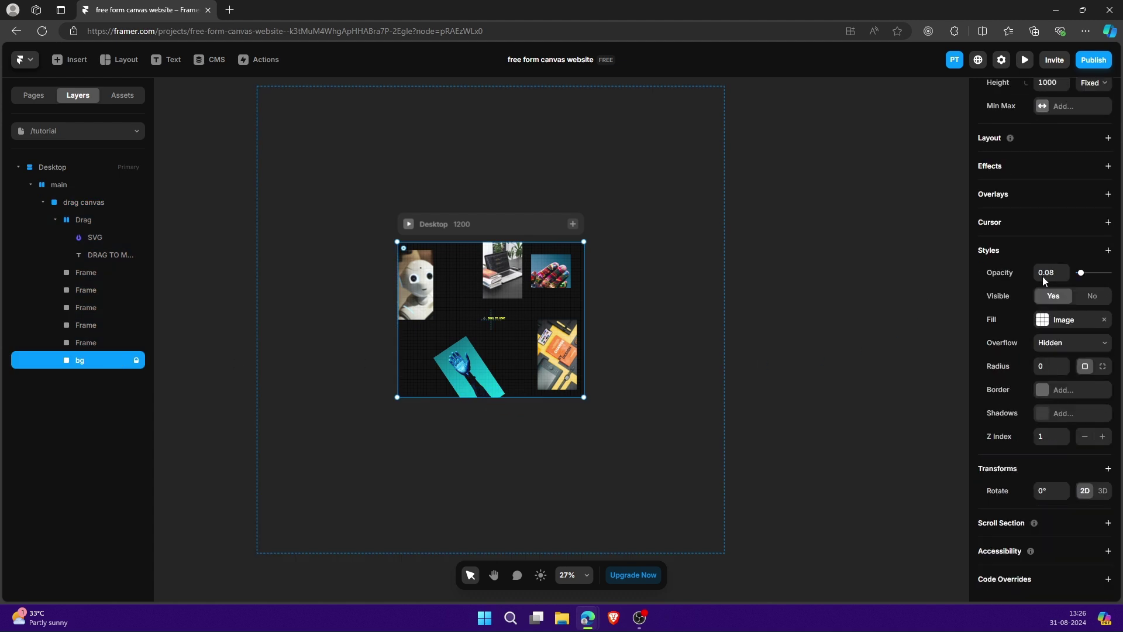
left_click(989, 159)
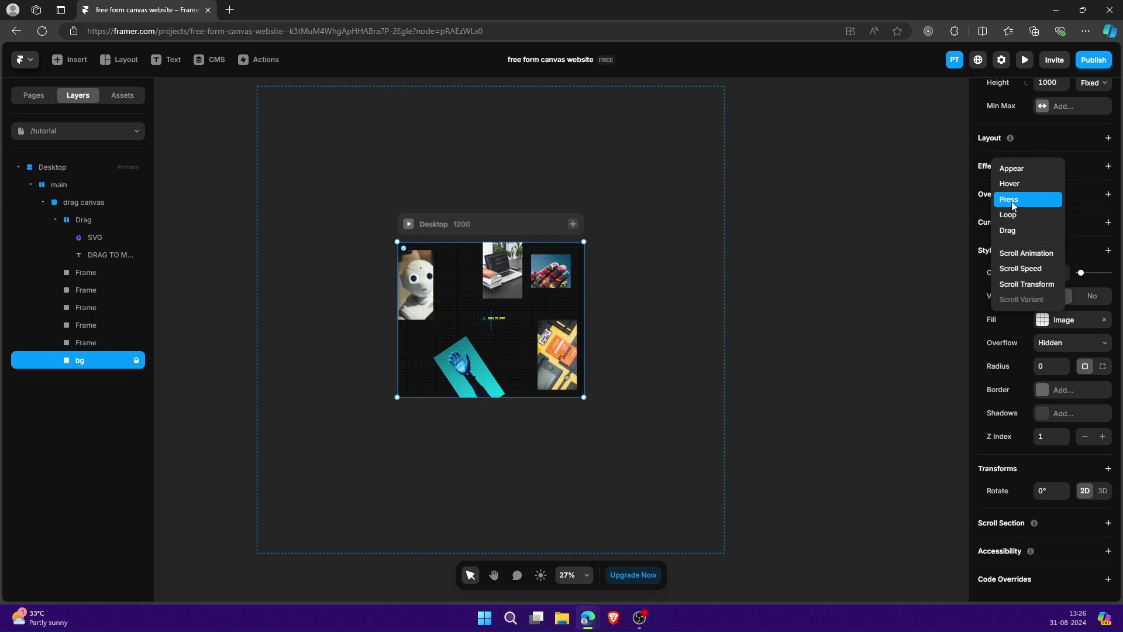
left_click(1017, 232)
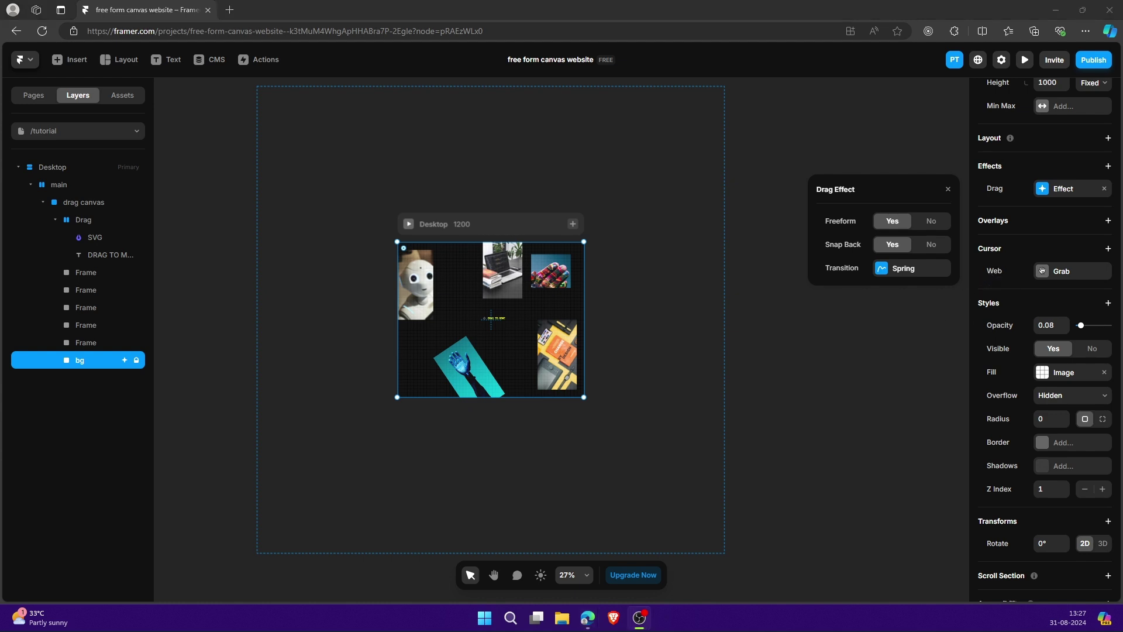
Preview the bg layer's drag behaviour, and set Snap Back to No in its Drag effect.
left_click(1026, 61)
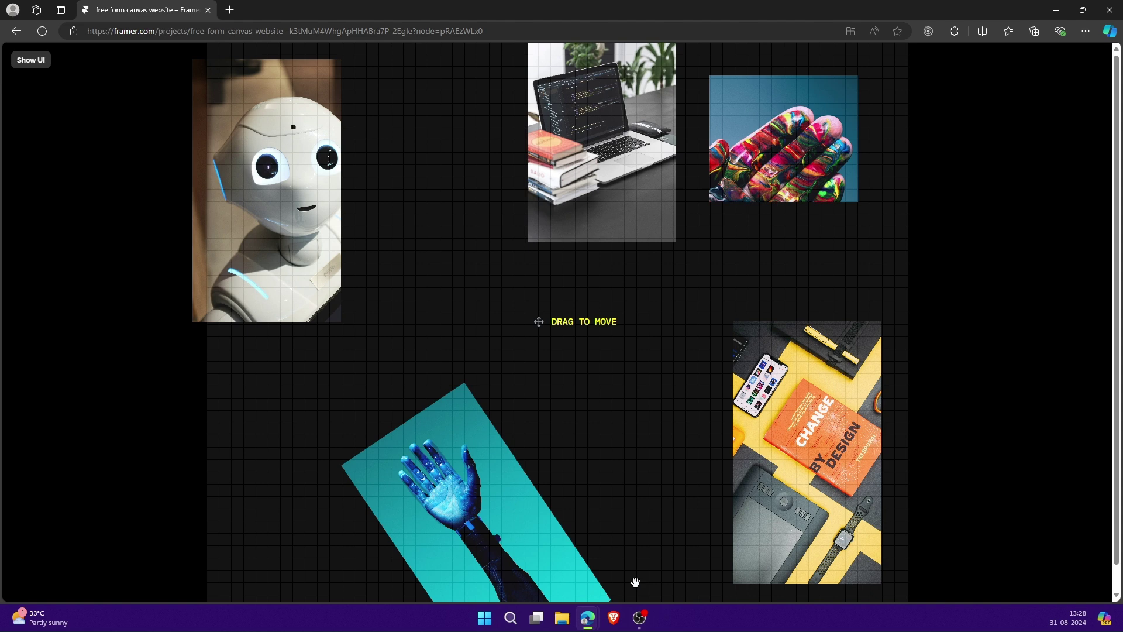
key("ctrl+backslash")
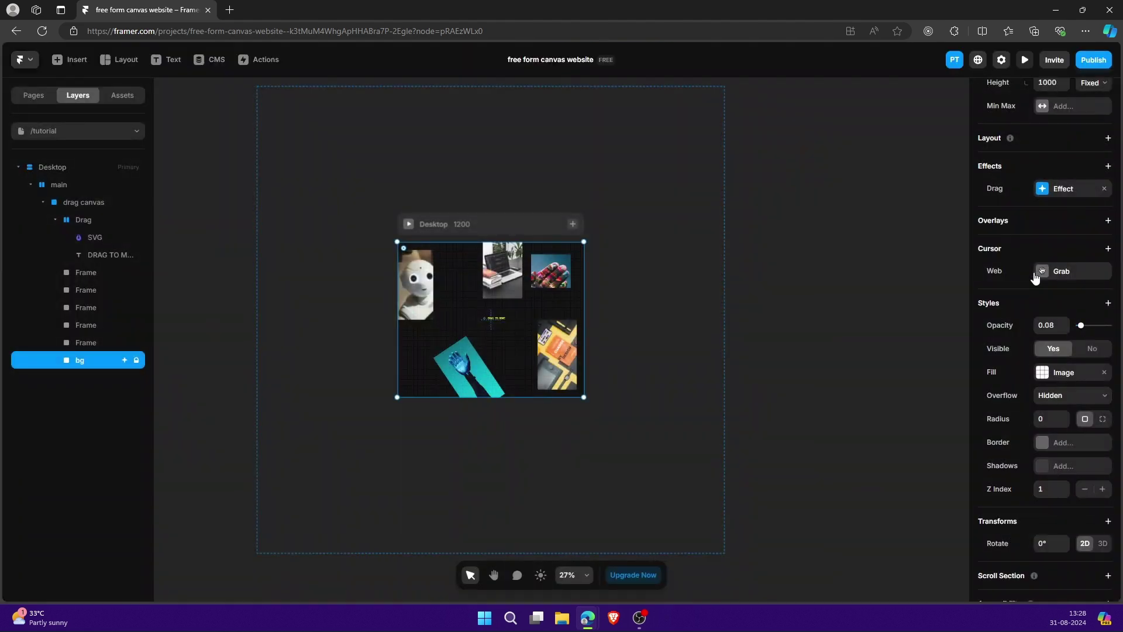
left_click(1059, 188)
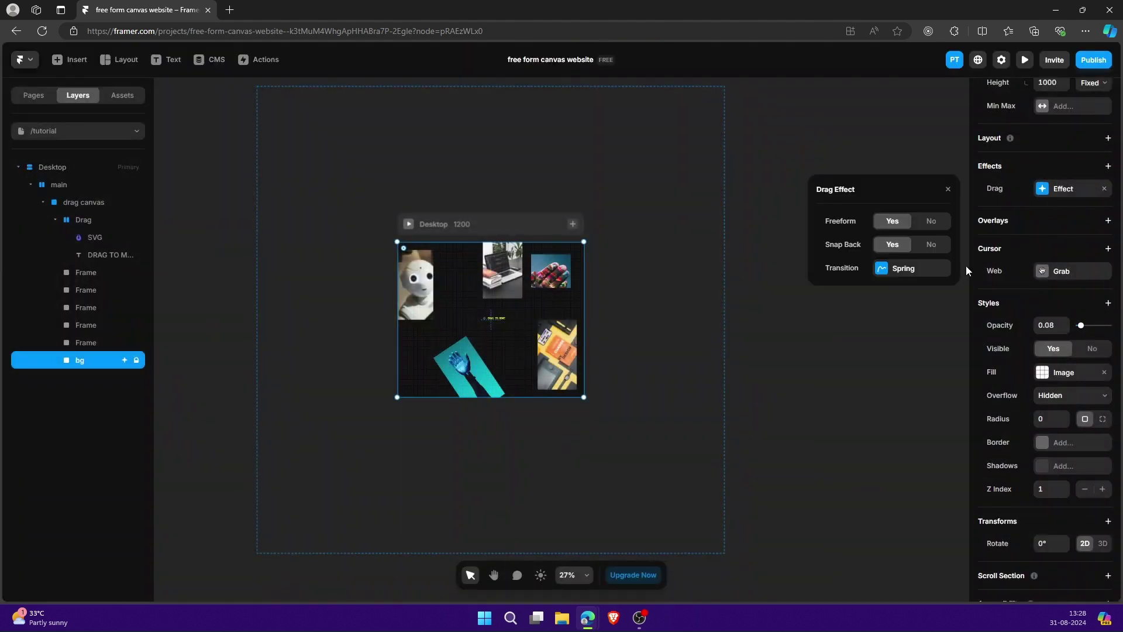
left_click(934, 246)
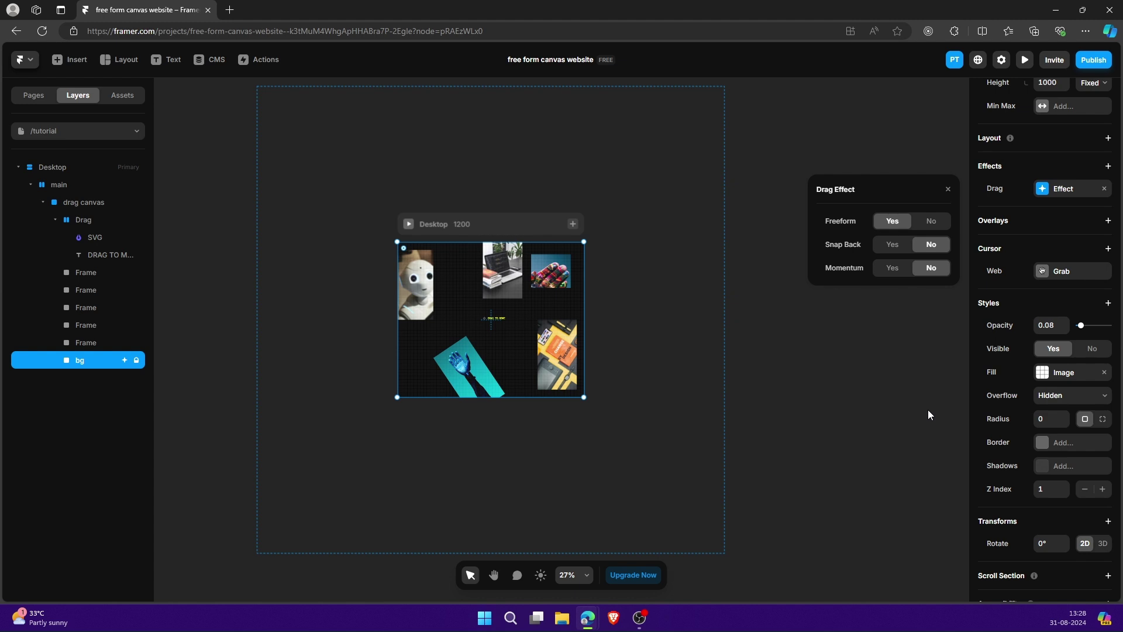
Add a scroll section named canvas-container to the main stack.
left_click(58, 184)
scroll(217, 289, "down", 3)
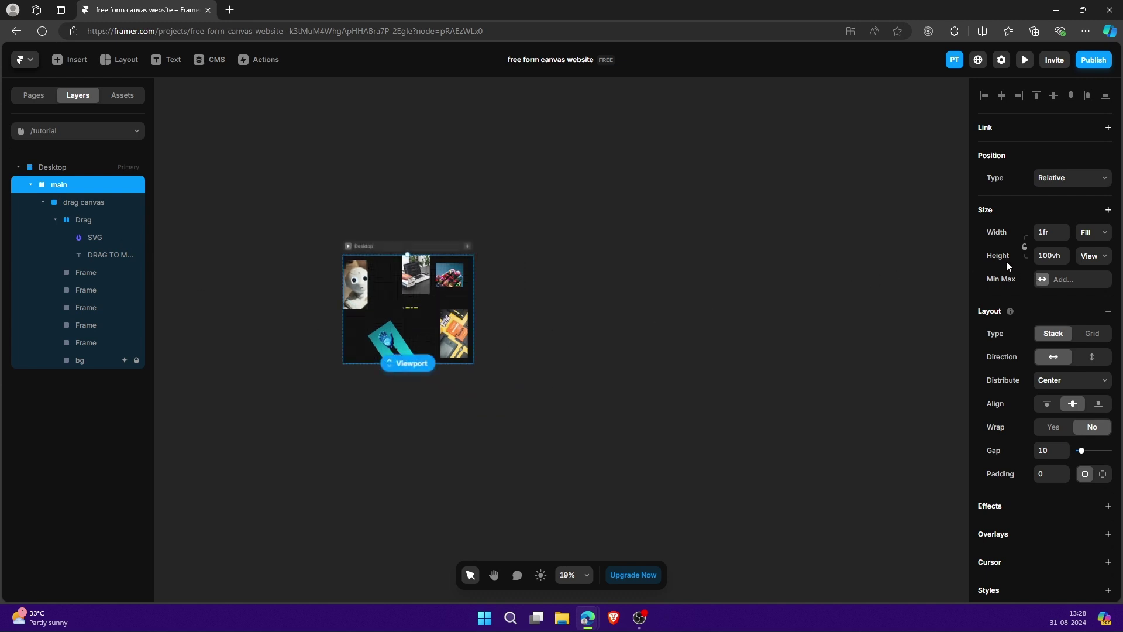
scroll(403, 307, "up", 5)
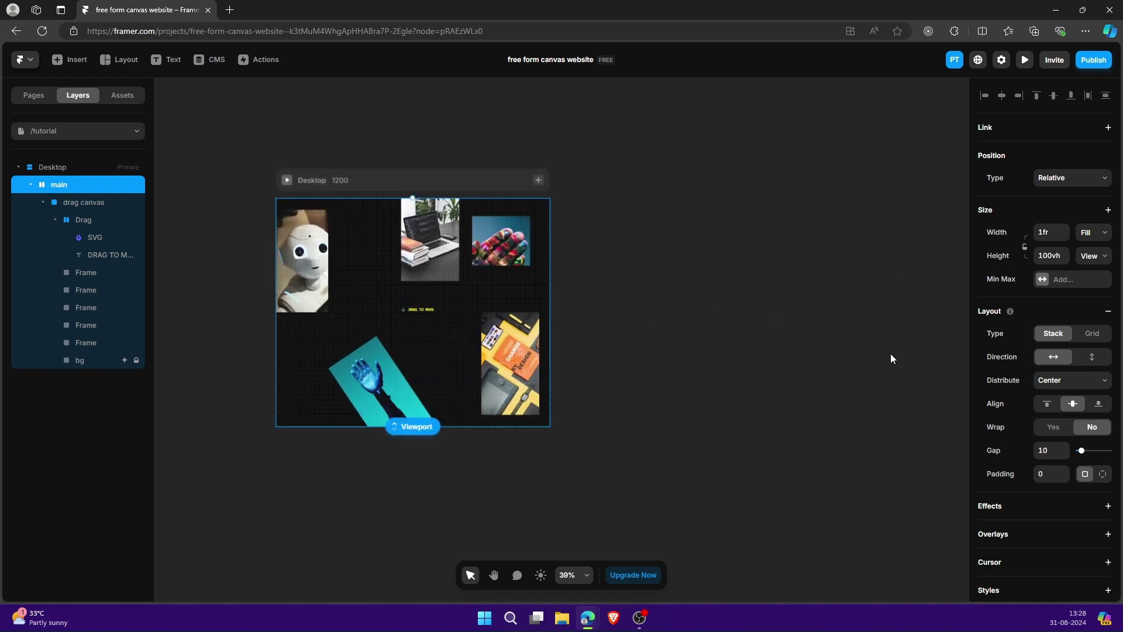
scroll(1014, 478, "down", 5)
scroll(1014, 478, "down", 1)
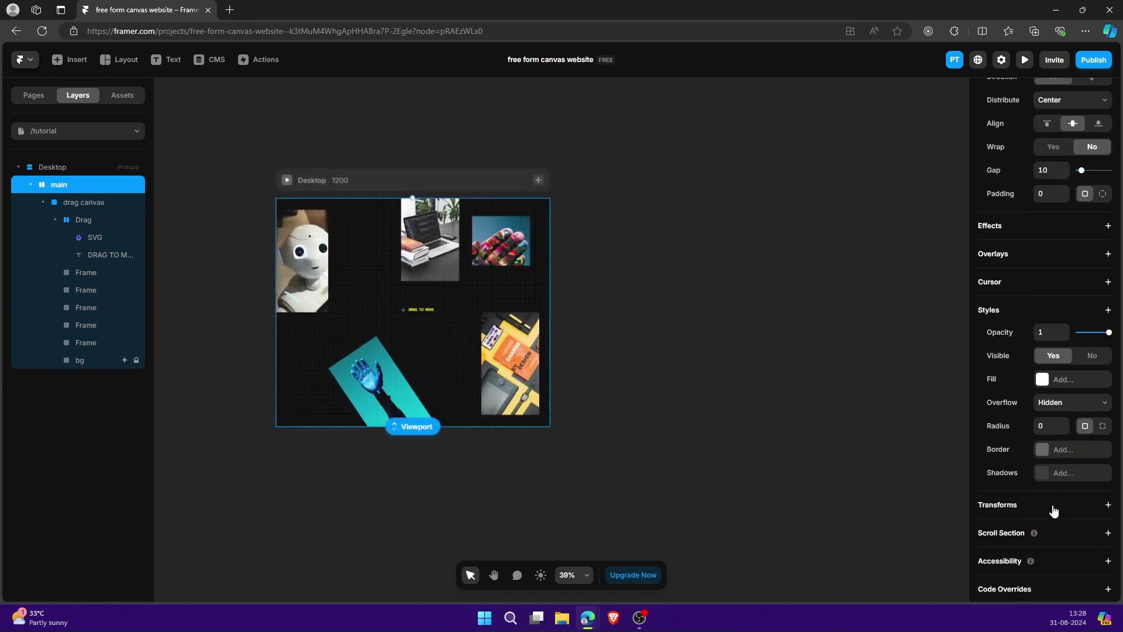
left_click(1014, 529)
left_click(1072, 546)
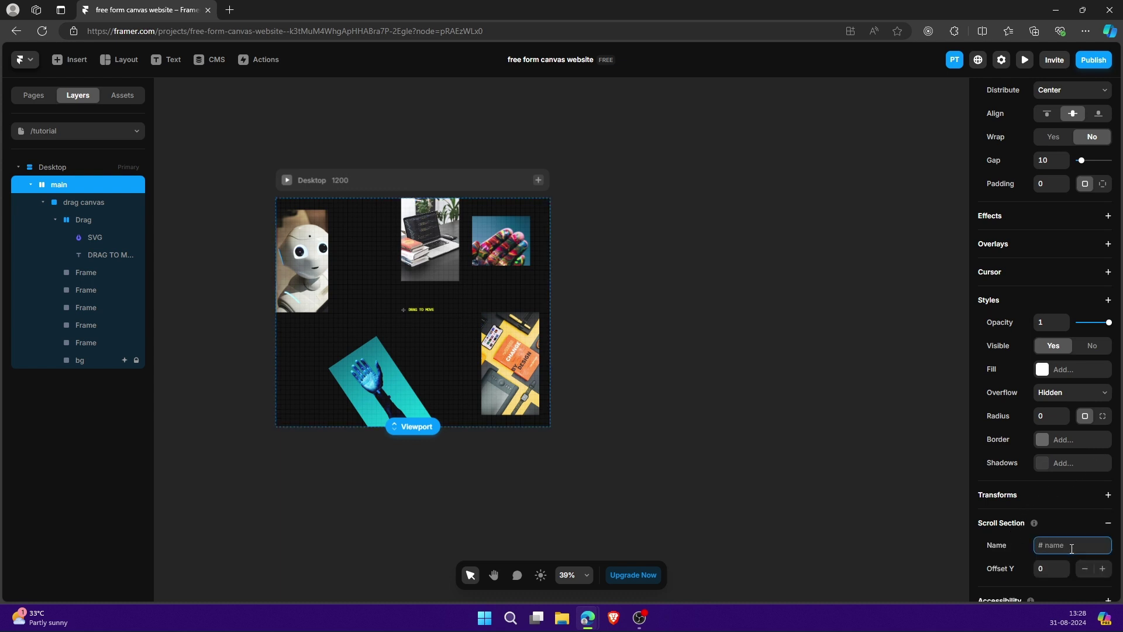
type("canvas-container")
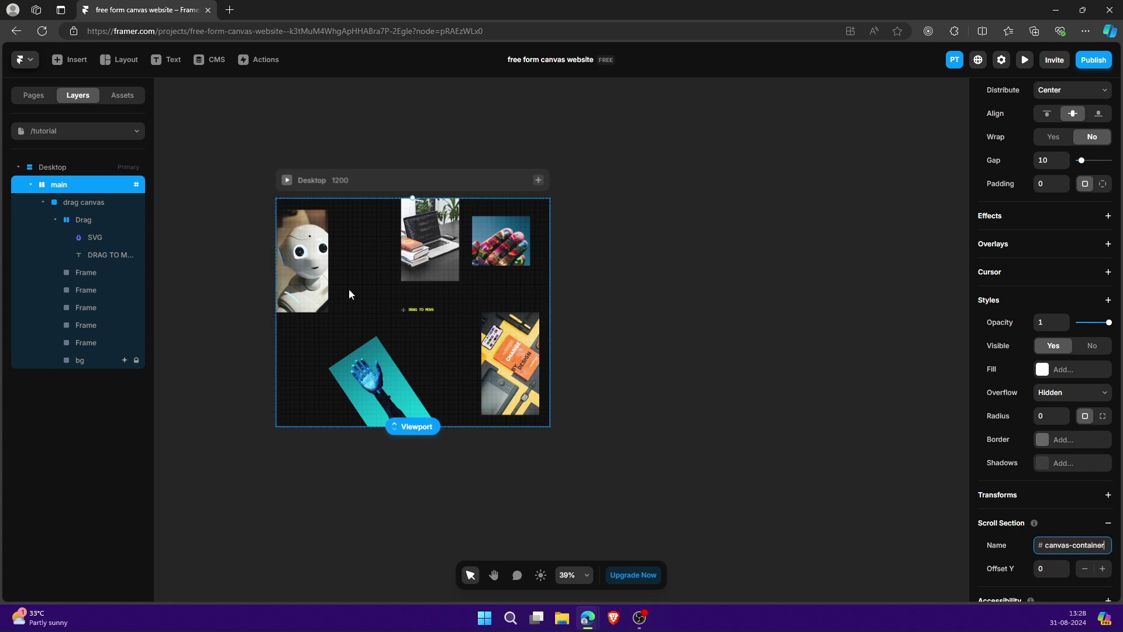
In the bg layer's Drag effect, set Freeform to No and choose #canvas-container as the Section.
left_click(96, 360)
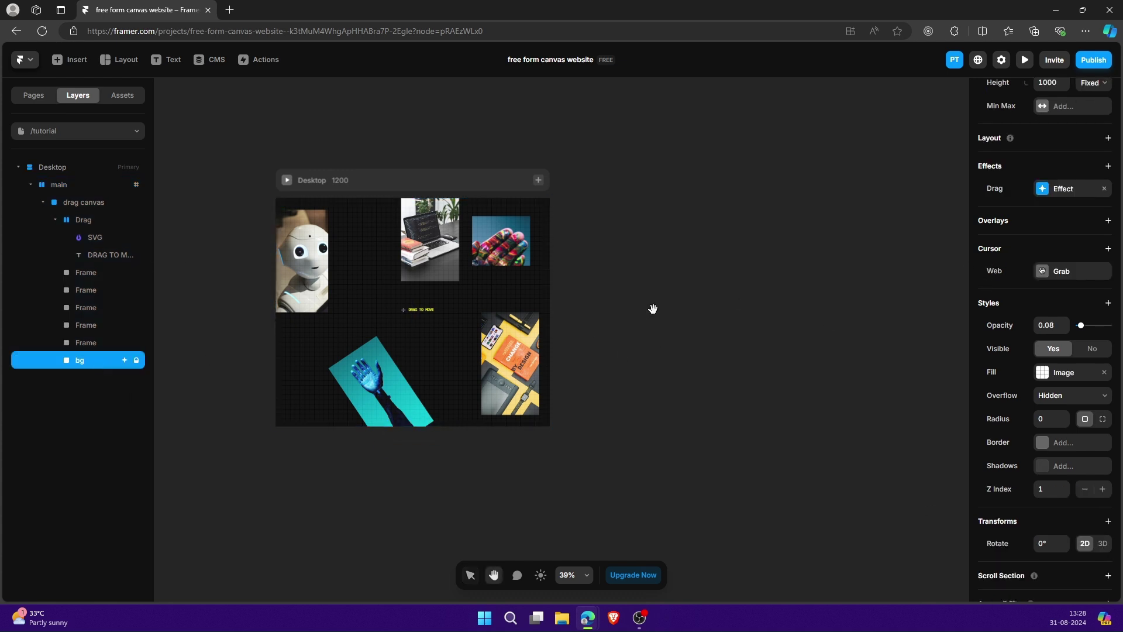
scroll(591, 311, "left", 5)
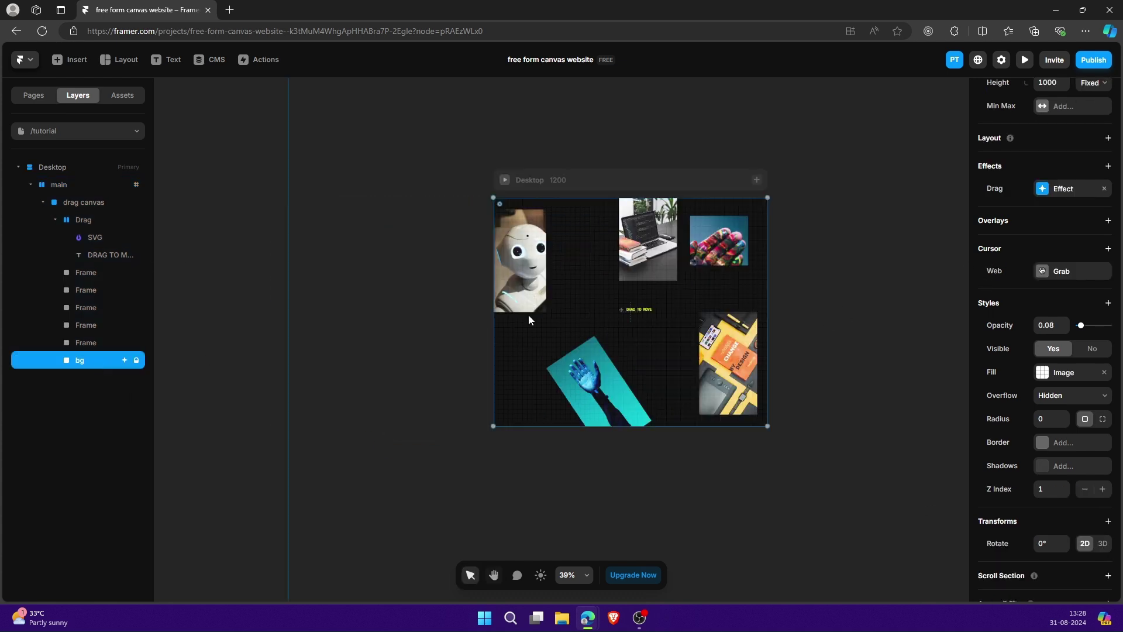
left_click(1046, 194)
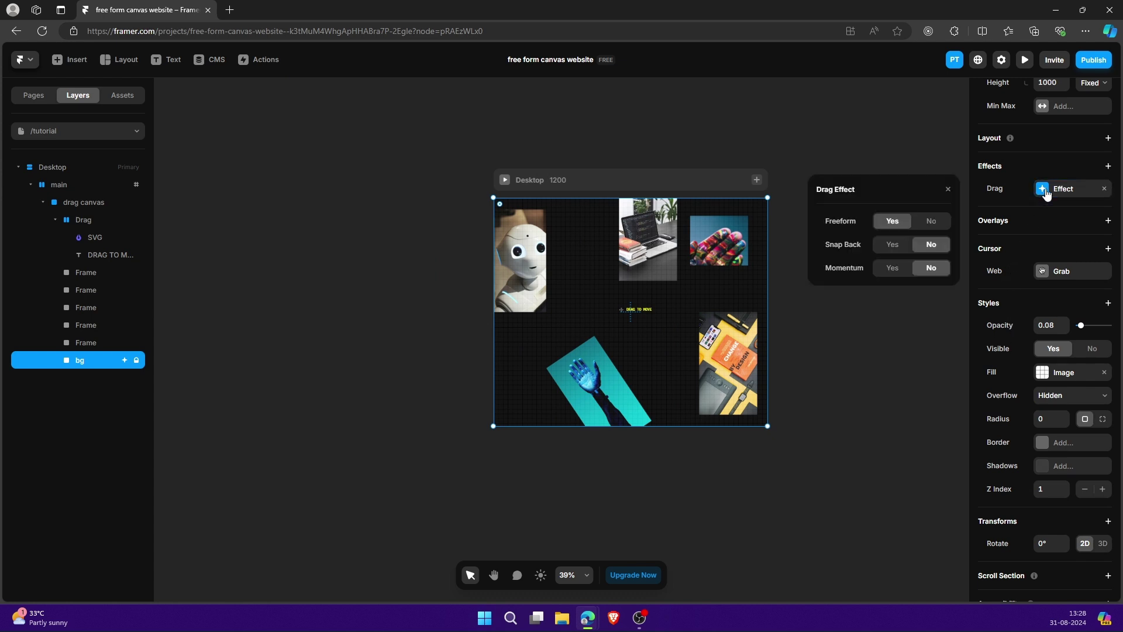
left_click(932, 222)
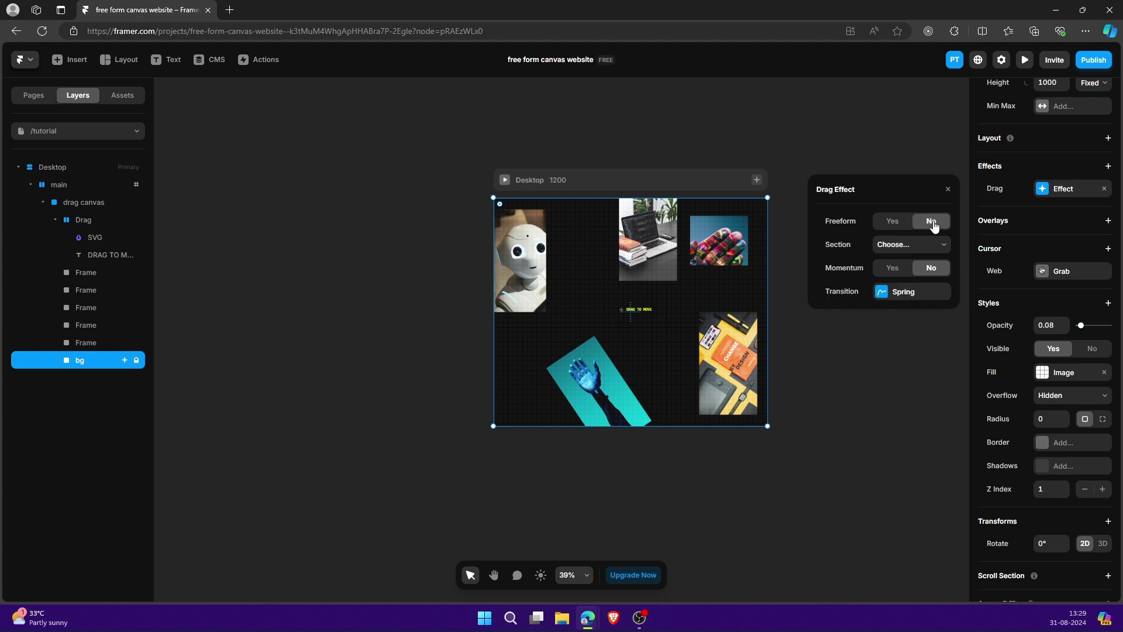
left_click(915, 252)
left_click(911, 279)
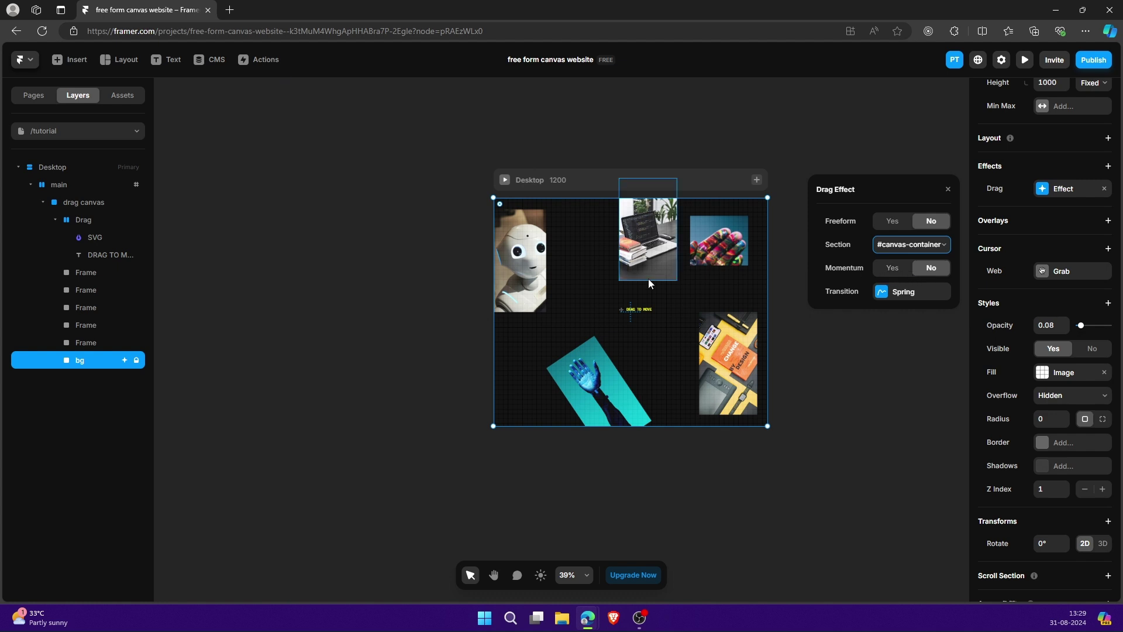
left_click_drag(306, 191, 351, 245)
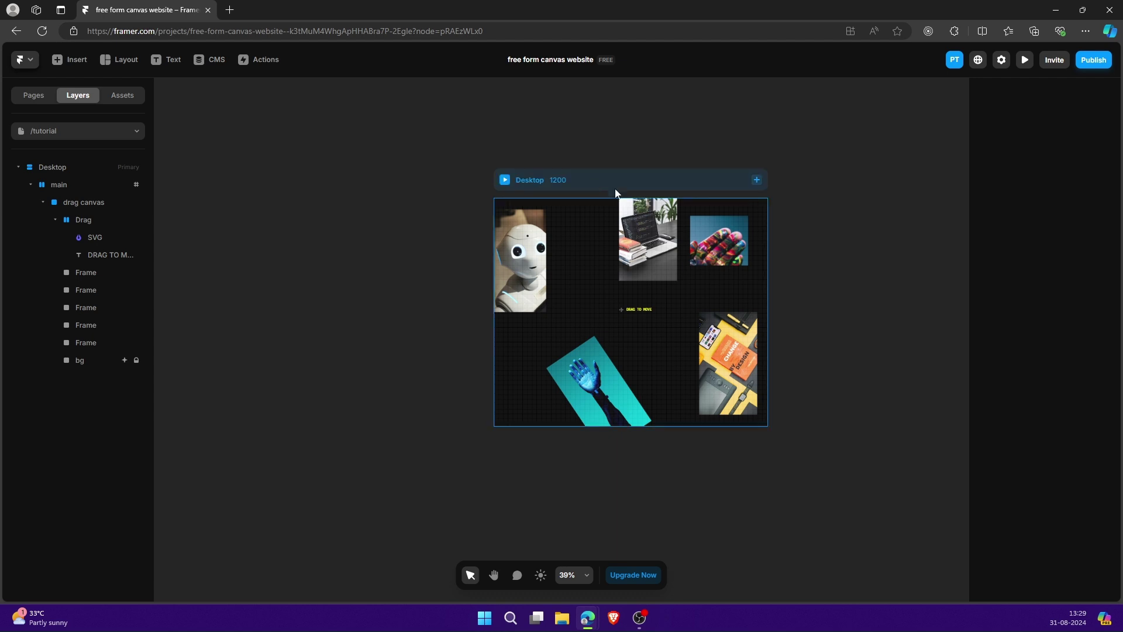
Preview the page to test dragging the background within its section, and return to the canvas.
left_click(737, 245)
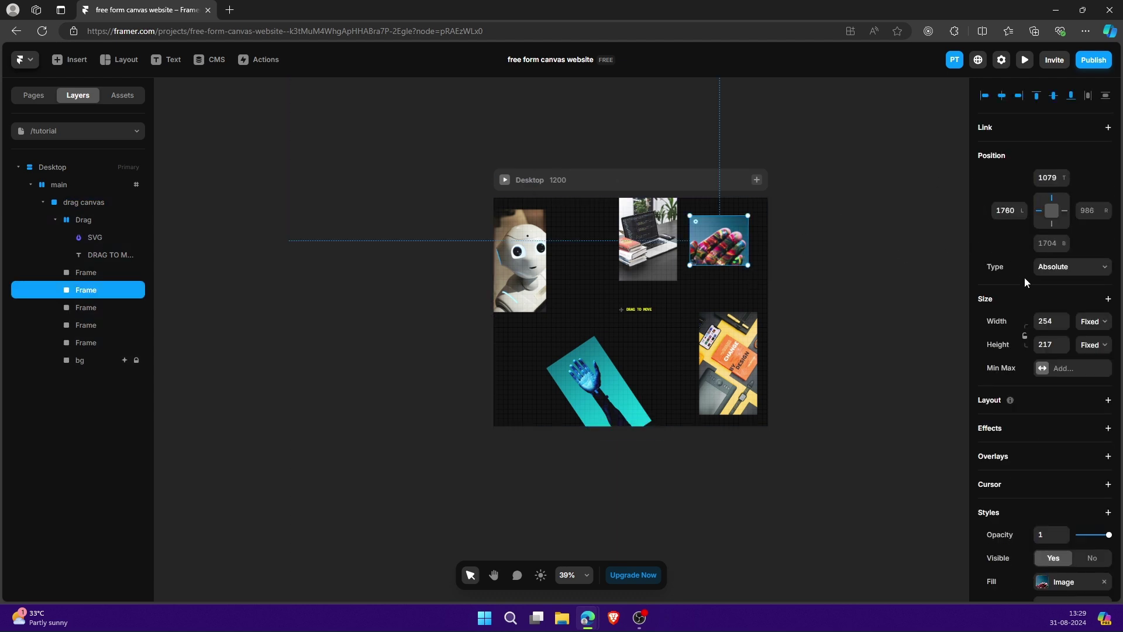
left_click(117, 361)
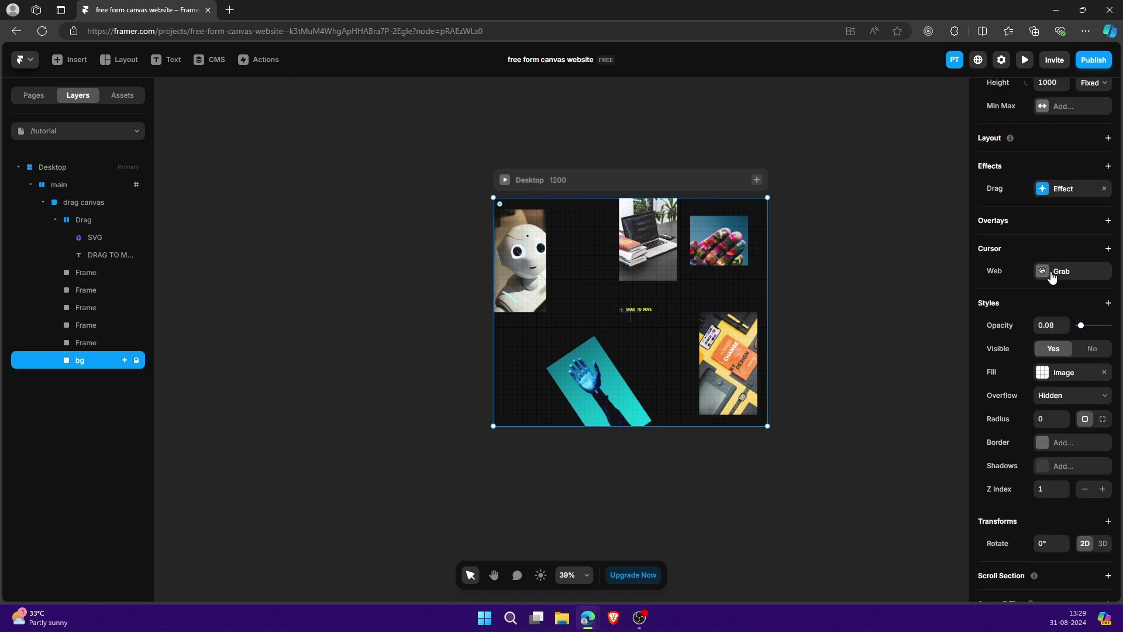
left_click(1062, 189)
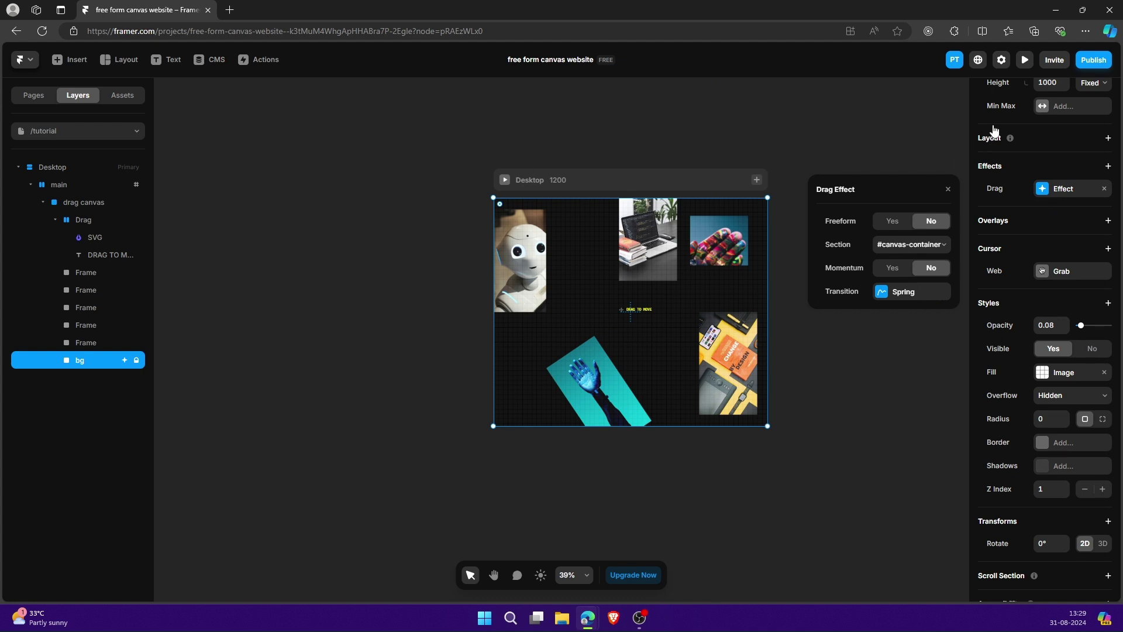
left_click(1025, 62)
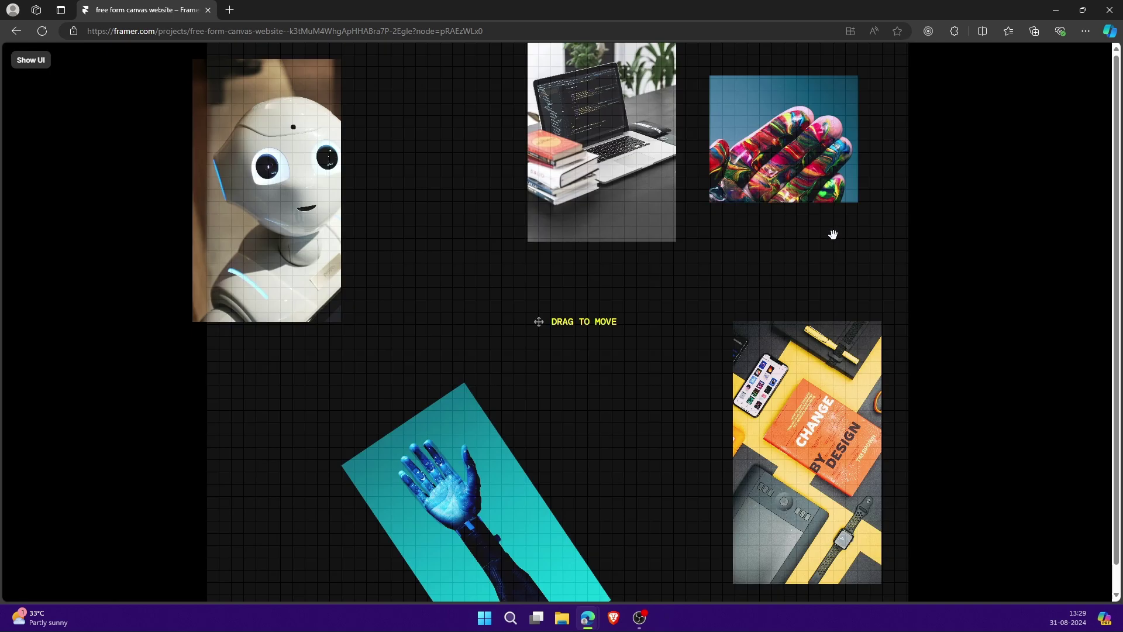
left_click_drag(852, 233, 366, 416)
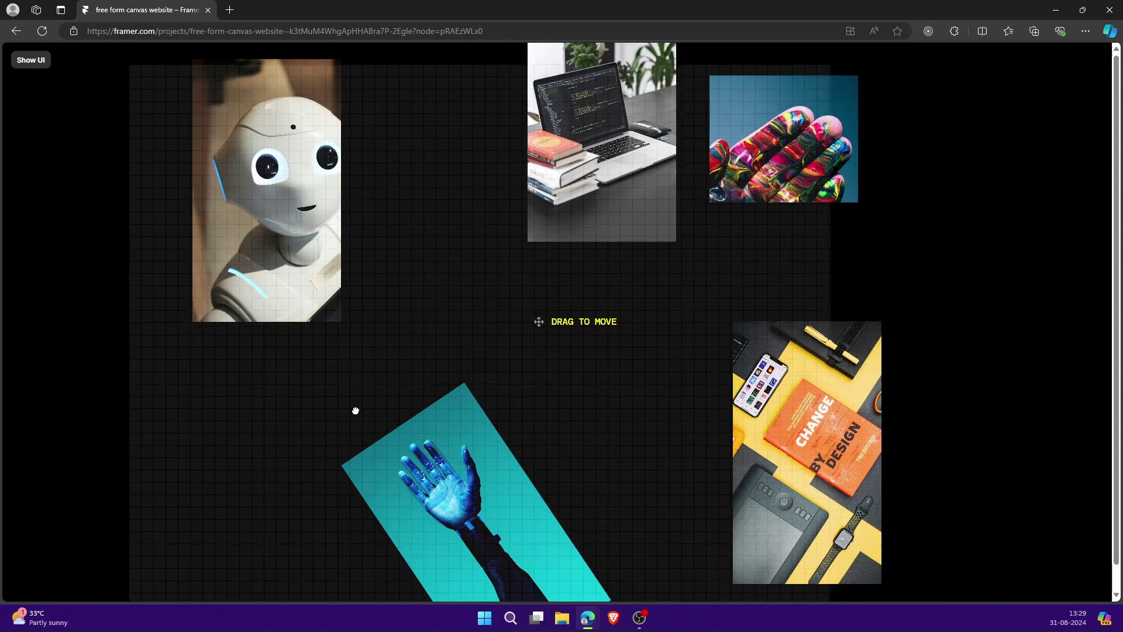
left_click_drag(531, 258, 468, 237)
key("Escape")
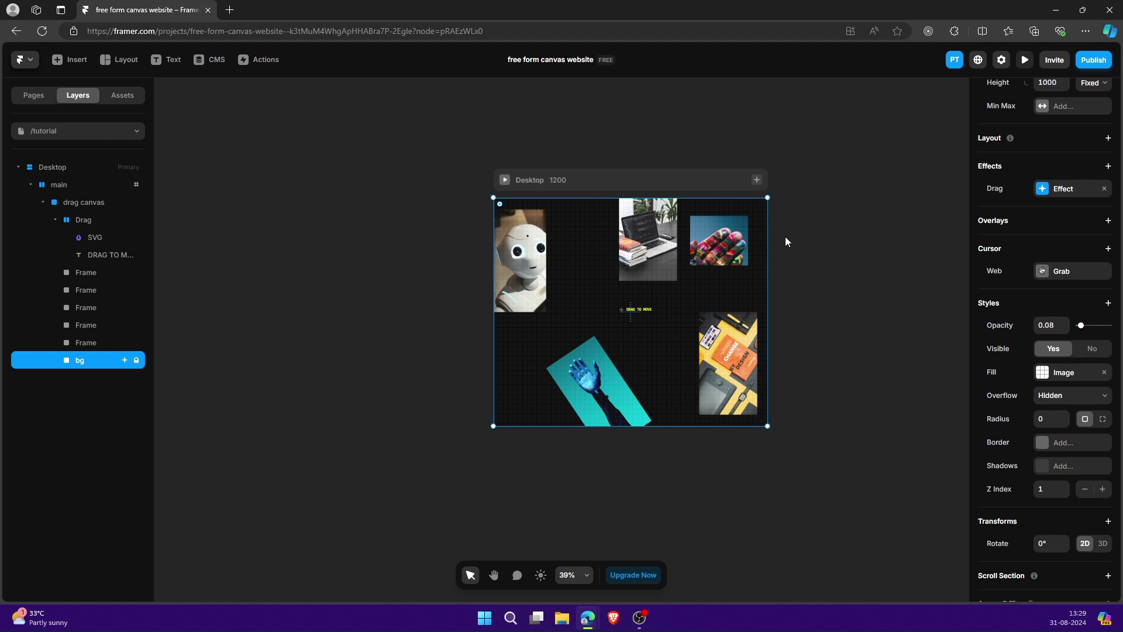
Examine the size and position settings of the main, Desktop, bg and drag canvas layers.
left_click(74, 185)
scroll(1076, 291, "up", 5)
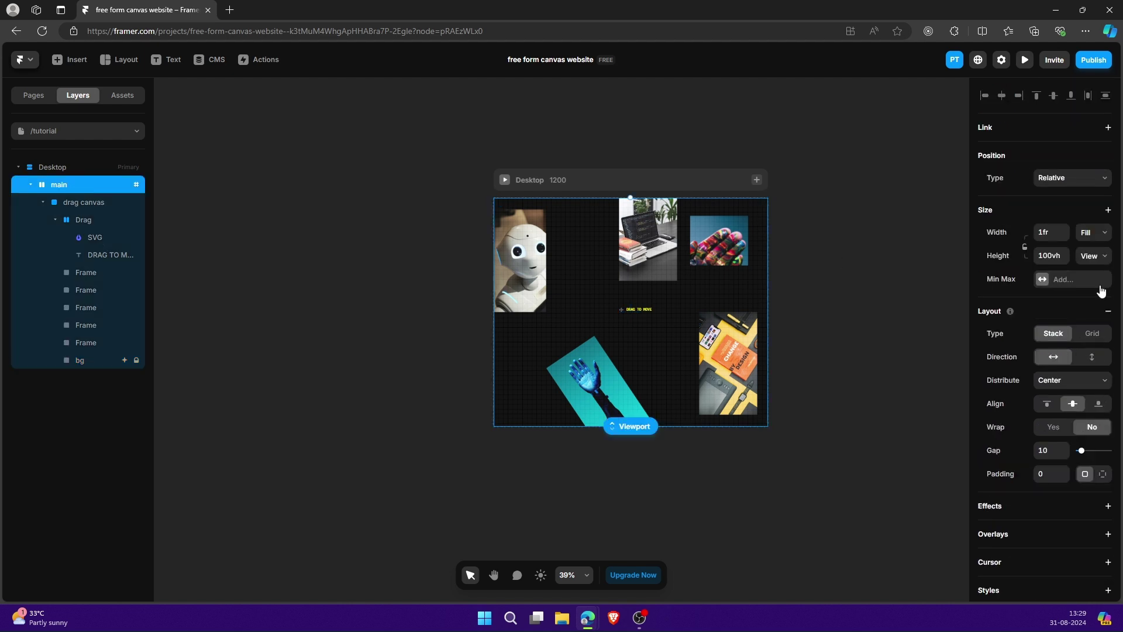
left_click(69, 169)
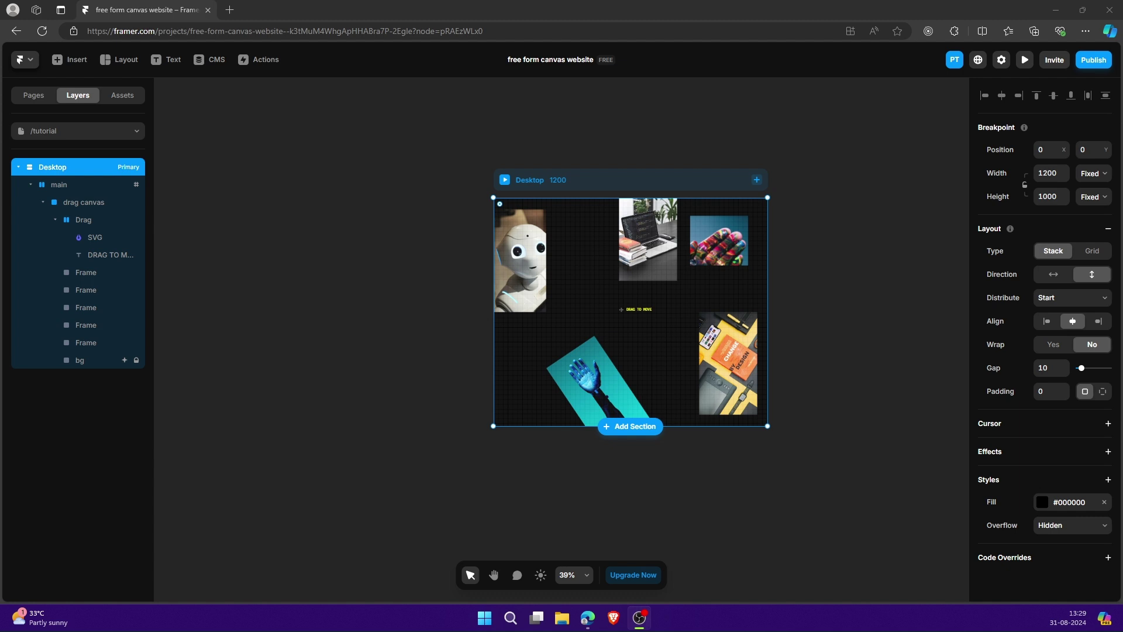
left_click(79, 360)
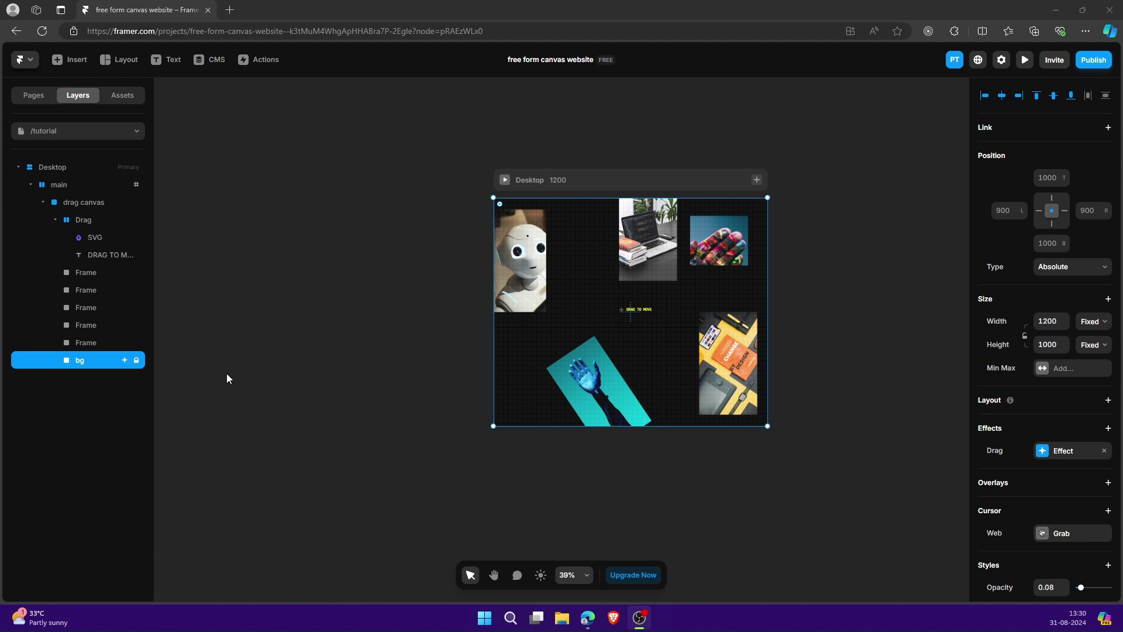
left_click(66, 203)
left_click(43, 202)
left_click(43, 203)
scroll(693, 324, "down", 5)
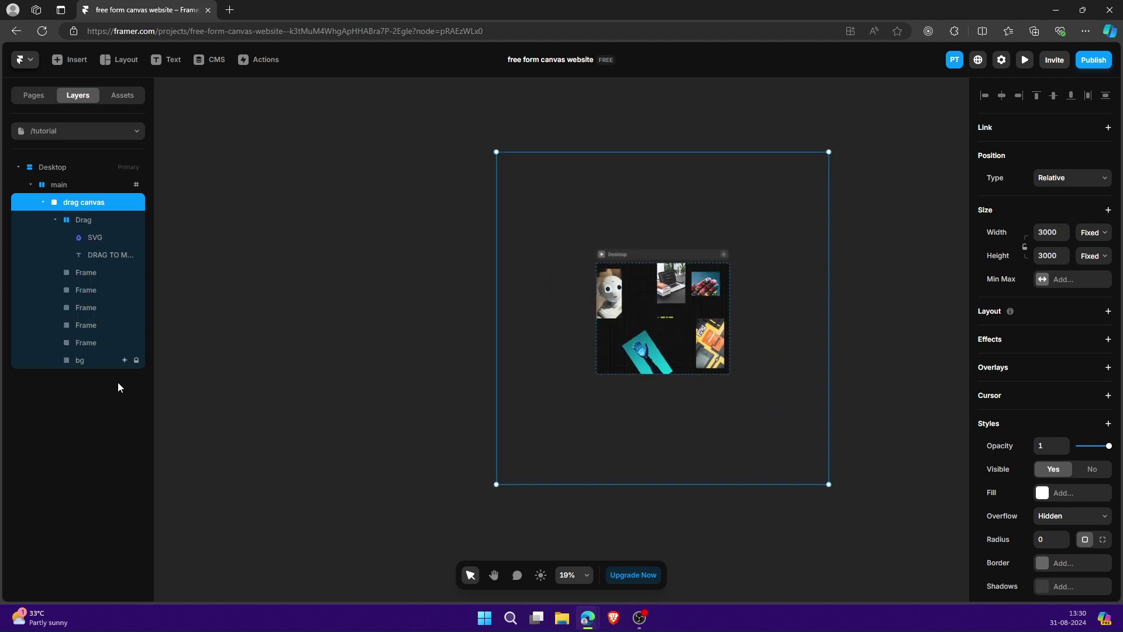
Set the bg layer's offsets to 0 on all four sides, stretching it to 3000 × 3000 across the drag canvas.
left_click(104, 359)
left_click(1039, 178)
type("0")
key("Tab")
key("Tab")
key("Tab")
type("0")
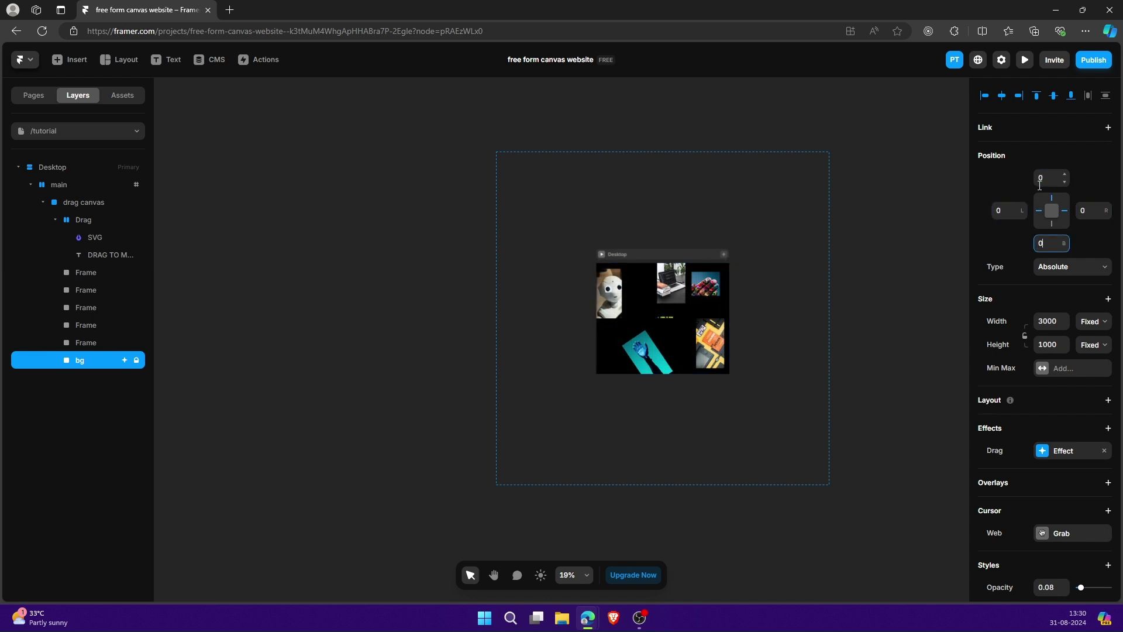
scroll(788, 315, "up", 2)
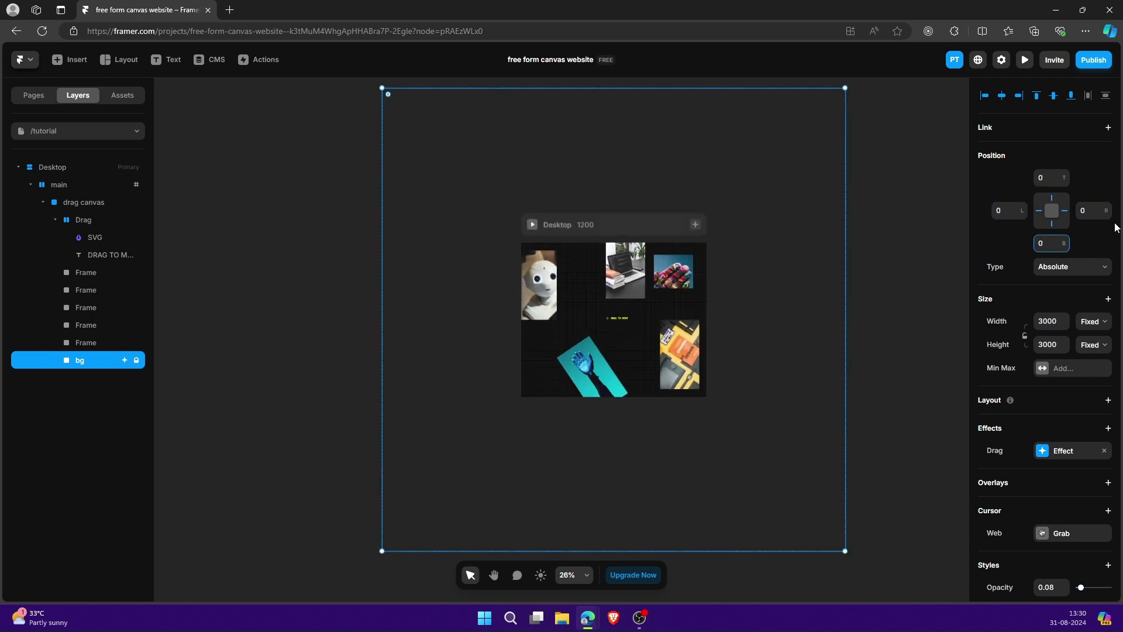
left_click(908, 303)
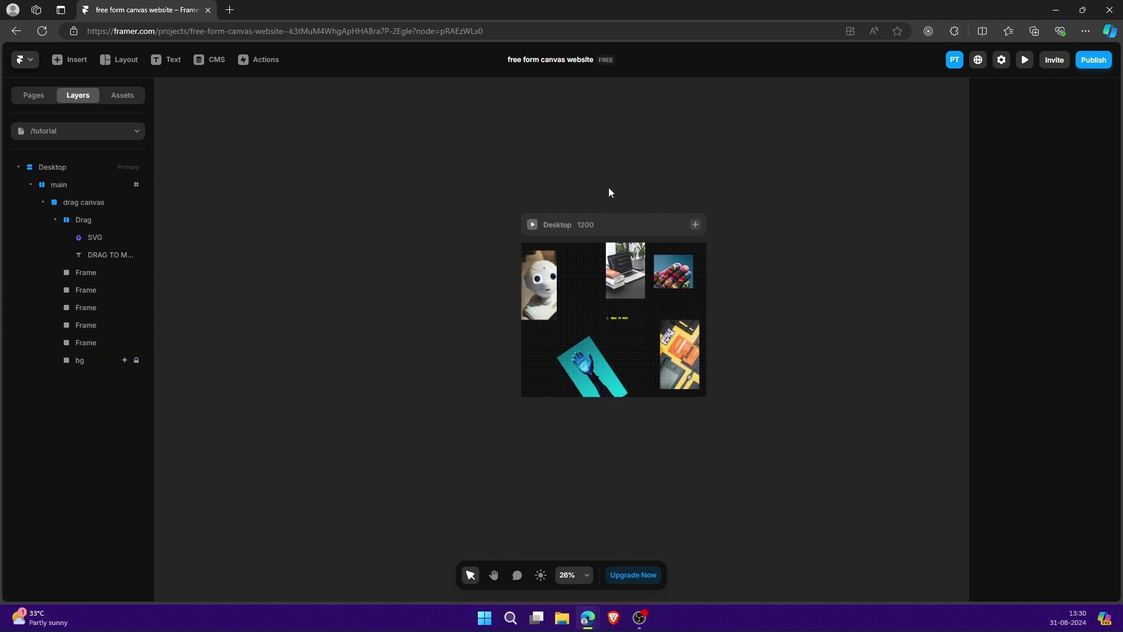
Preview the page with the enlarged background grid, and return to the canvas.
left_click(126, 361)
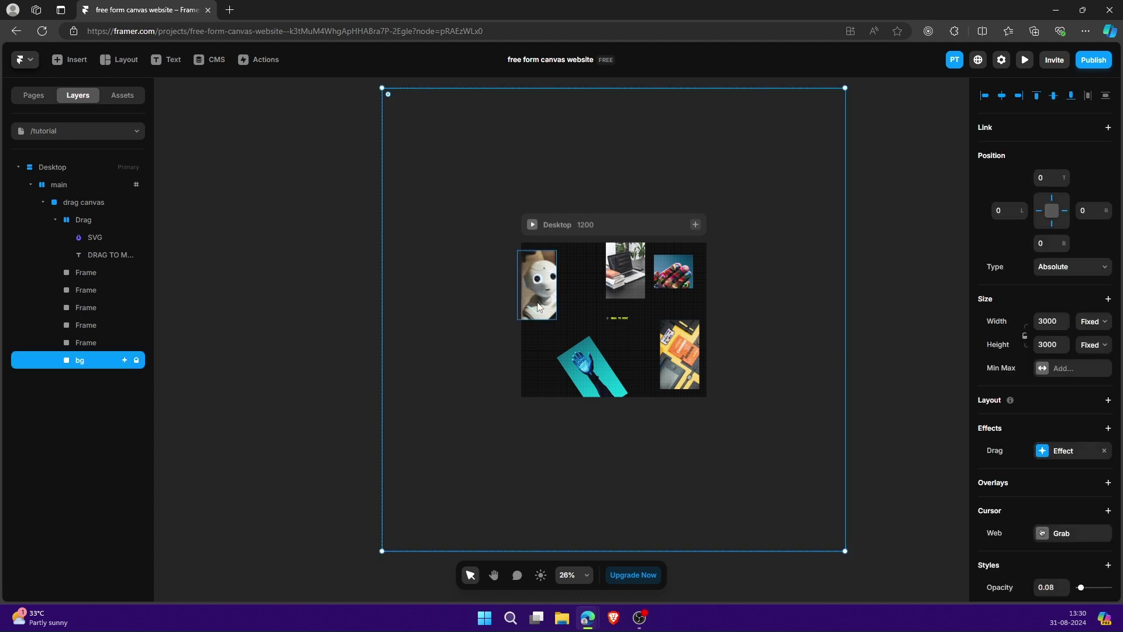
left_click(1025, 60)
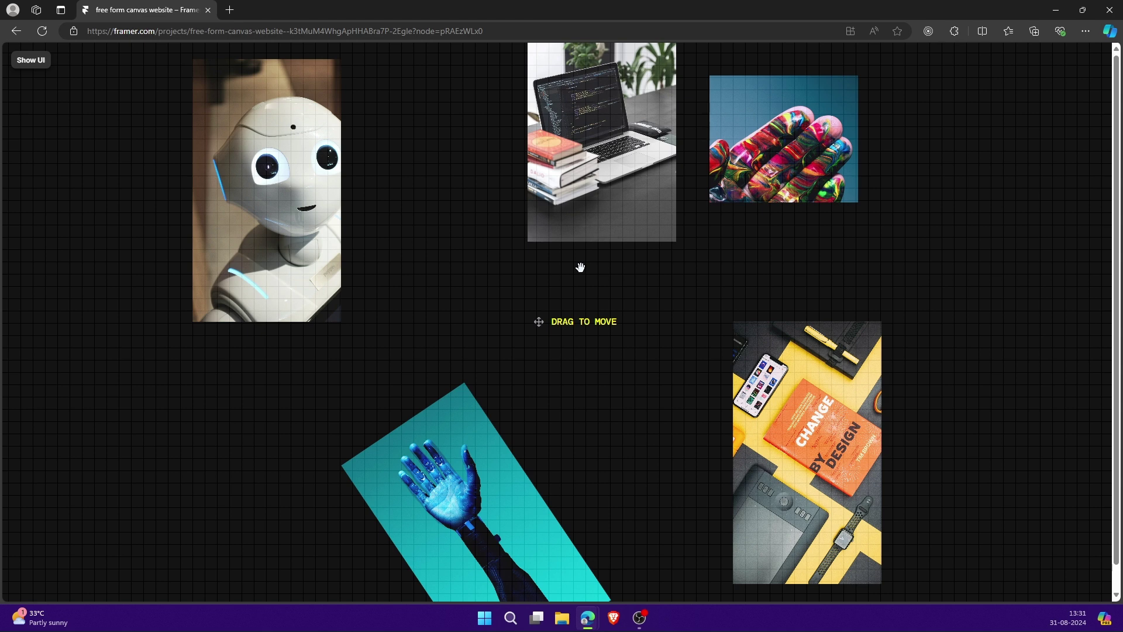
key("Escape")
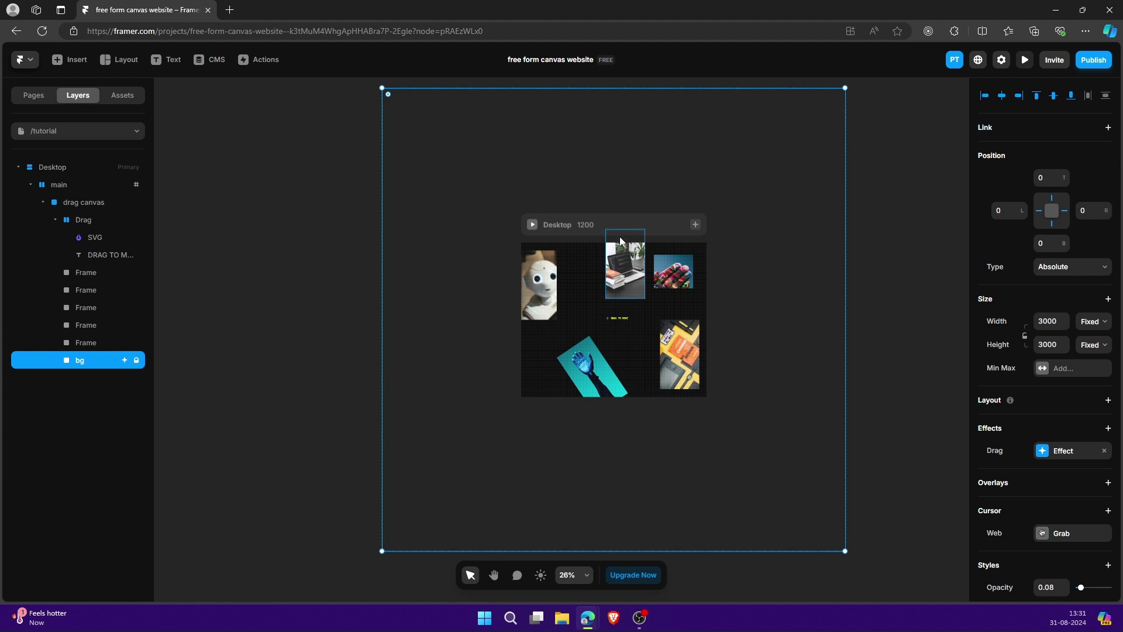
Add the text "JELLY WEBSITE" inside the drag canvas, just above the DRAG TO MOVE label.
left_click(620, 229)
left_click(633, 350)
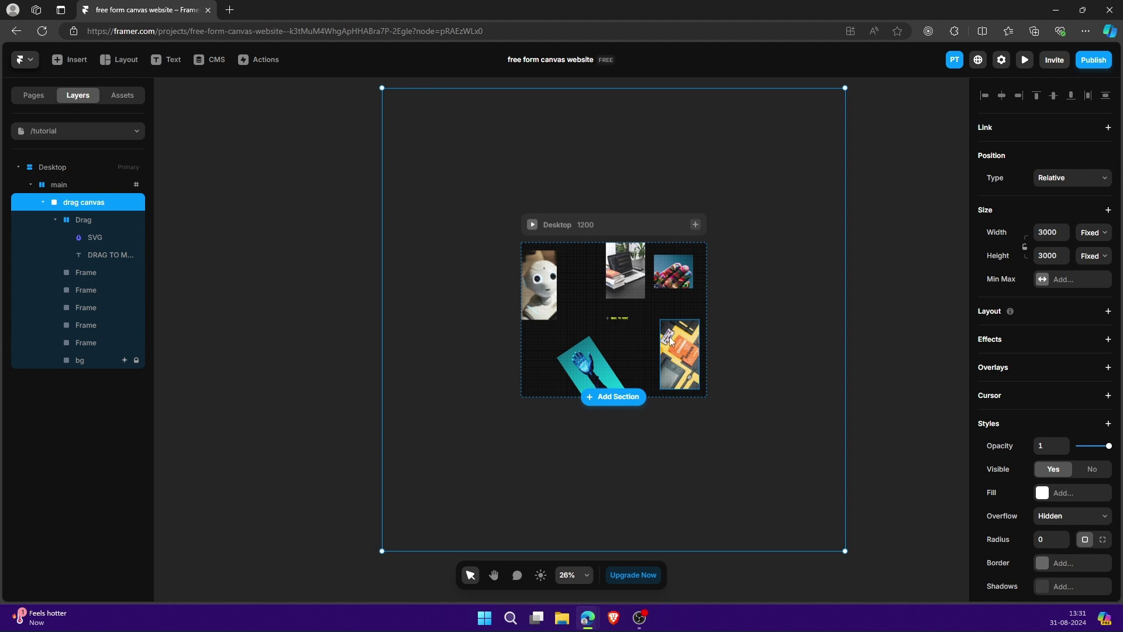
scroll(603, 310, "up", 5)
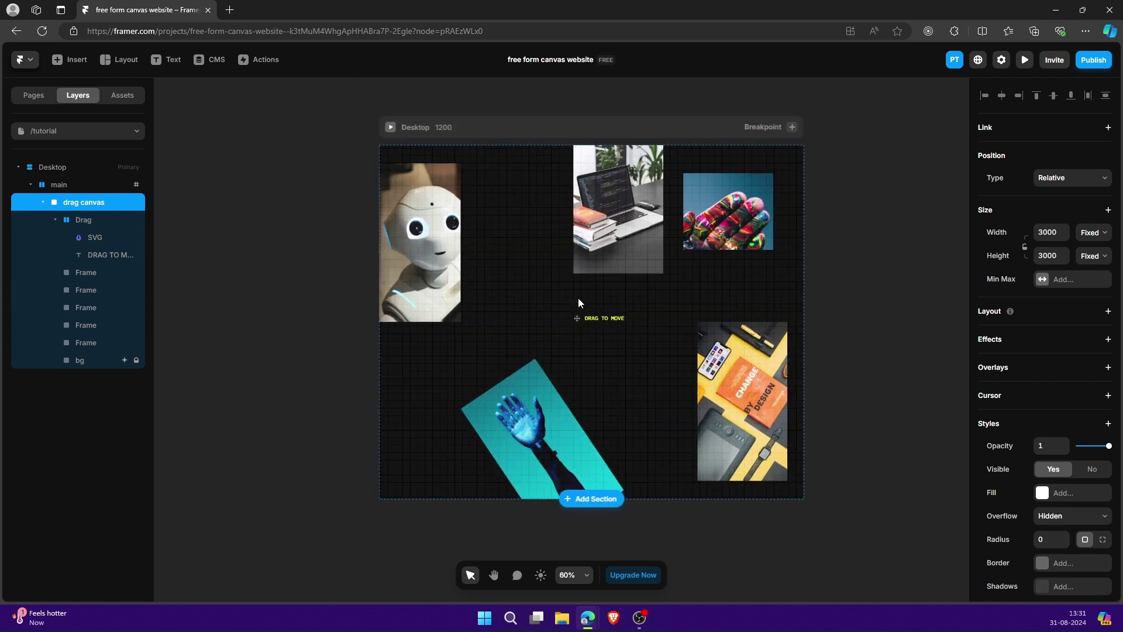
key("t")
left_click(553, 291)
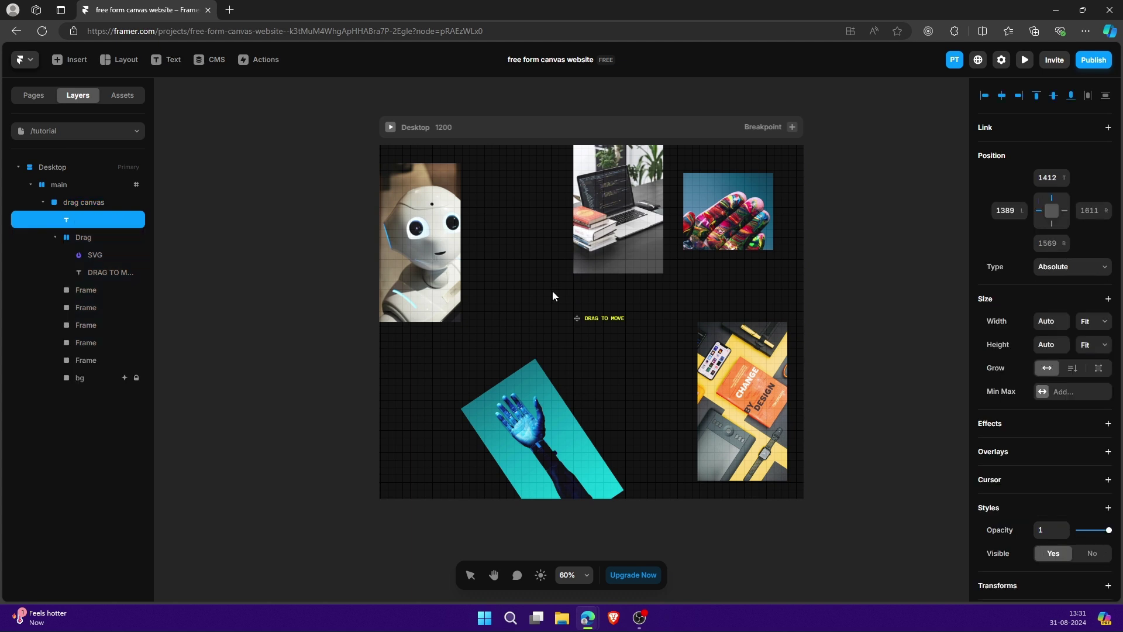
type("JELLY WEBSITE")
Set the JELLY WEBSITE text's color to white (#FFFFFF) and its size to 100 pixels.
key("ctrl+a")
scroll(1087, 427, "down", 6)
left_click(1053, 351)
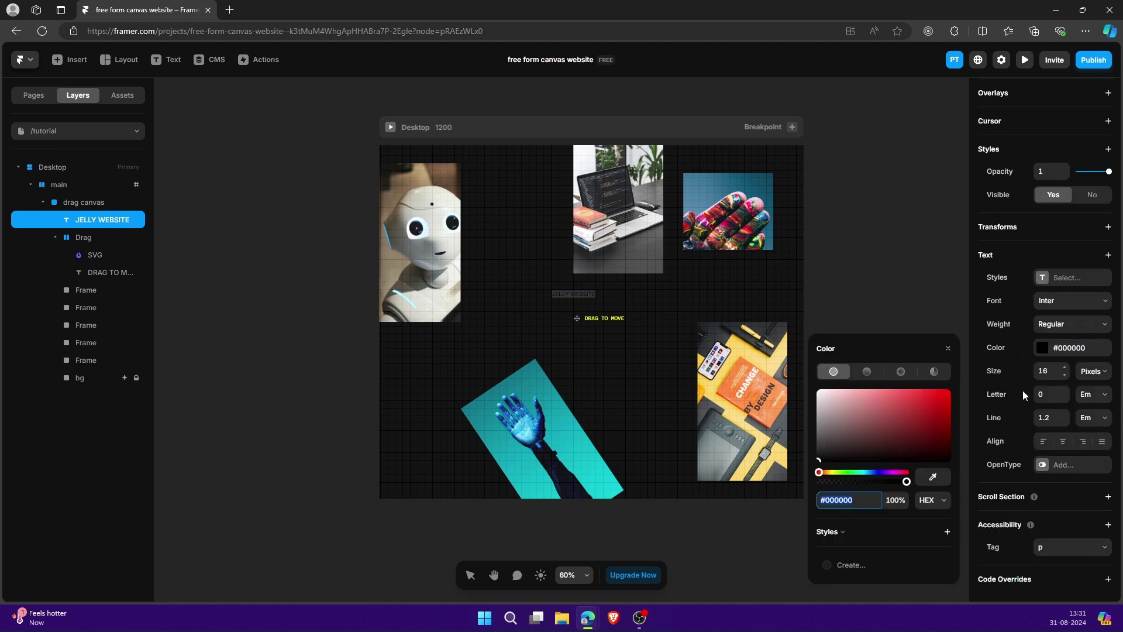
type("WHITE")
key("Return")
left_click(1045, 369)
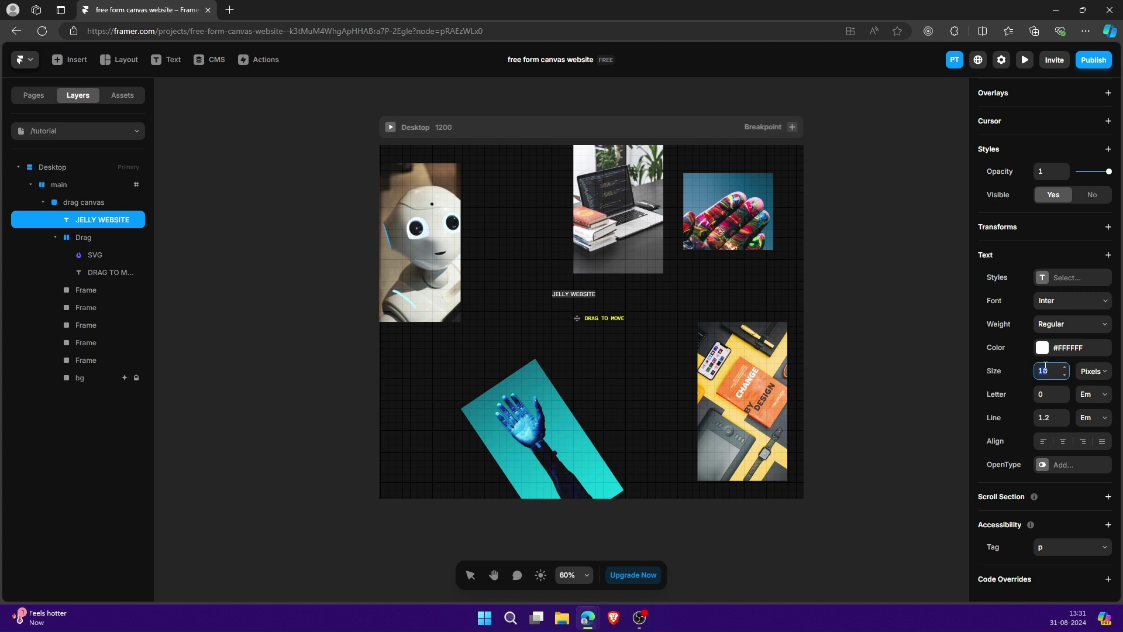
type("100")
key("Return")
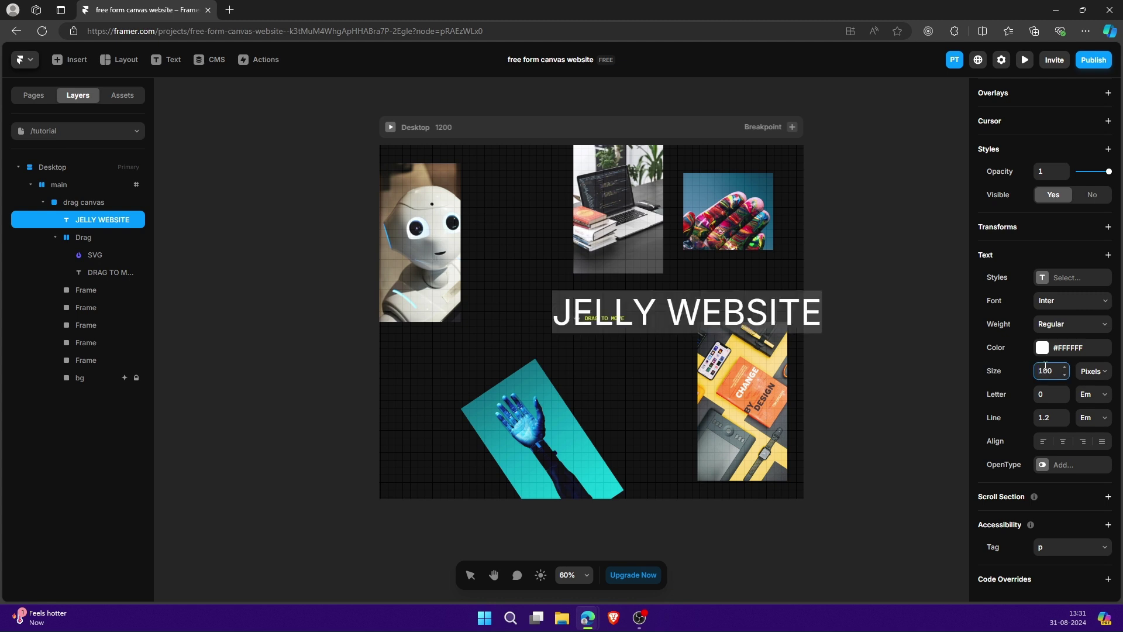
Collapse the Drag layer and move the JELLY WEBSITE text just below the DRAG TO MOVE label.
left_click(55, 237)
left_click_drag(667, 308, 578, 340)
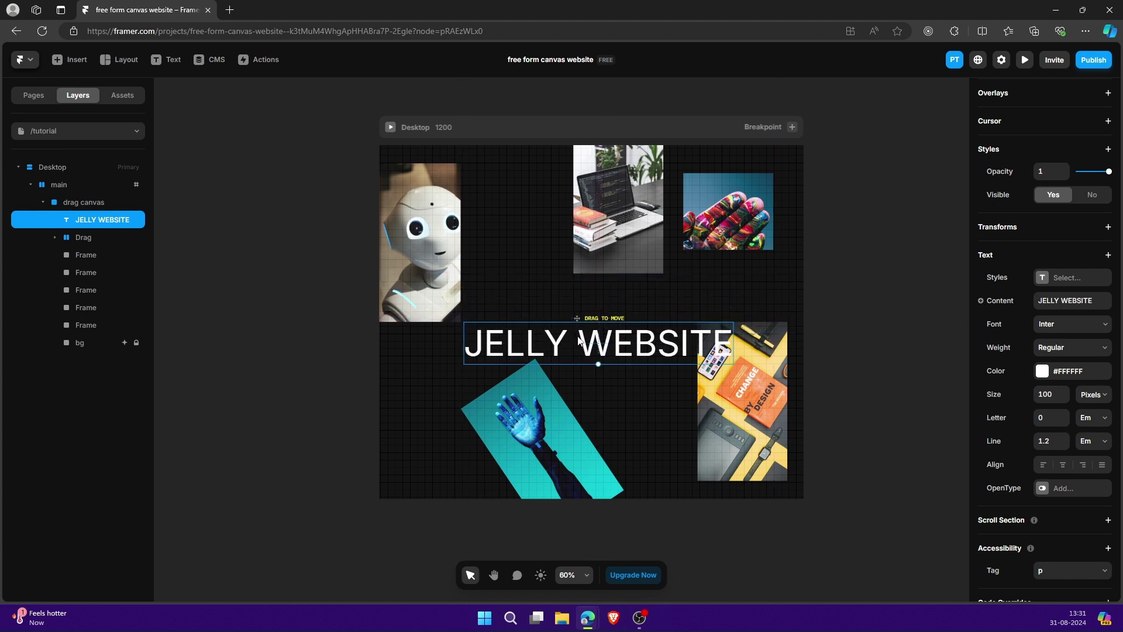
left_click(653, 398)
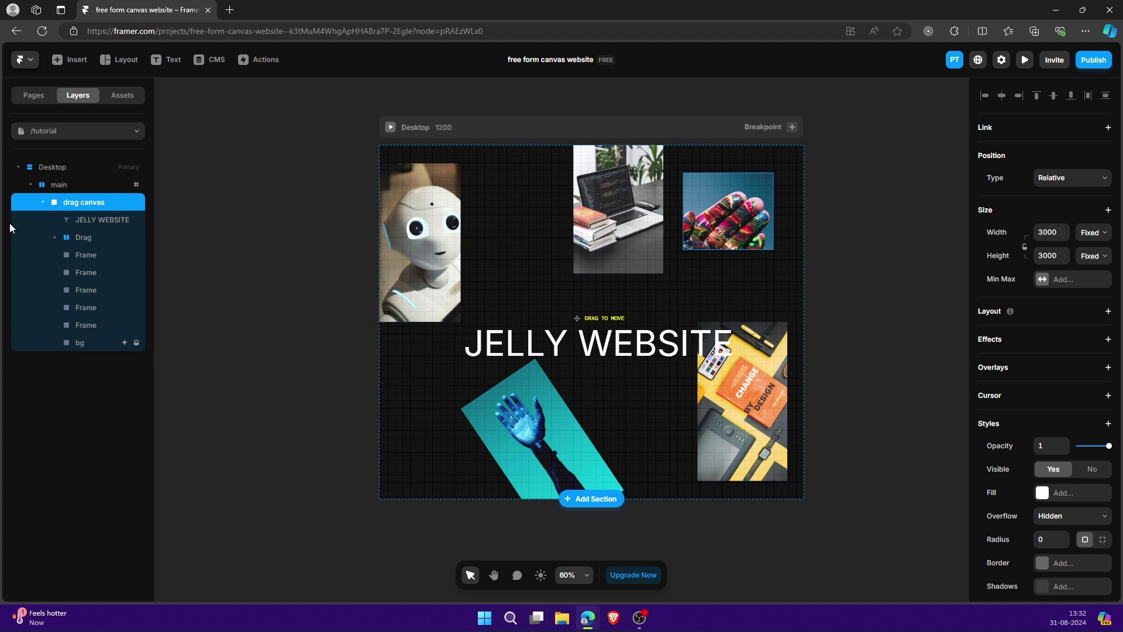
Review the bg layer's Drag effect settings, including the section that bounds it.
left_click(60, 191)
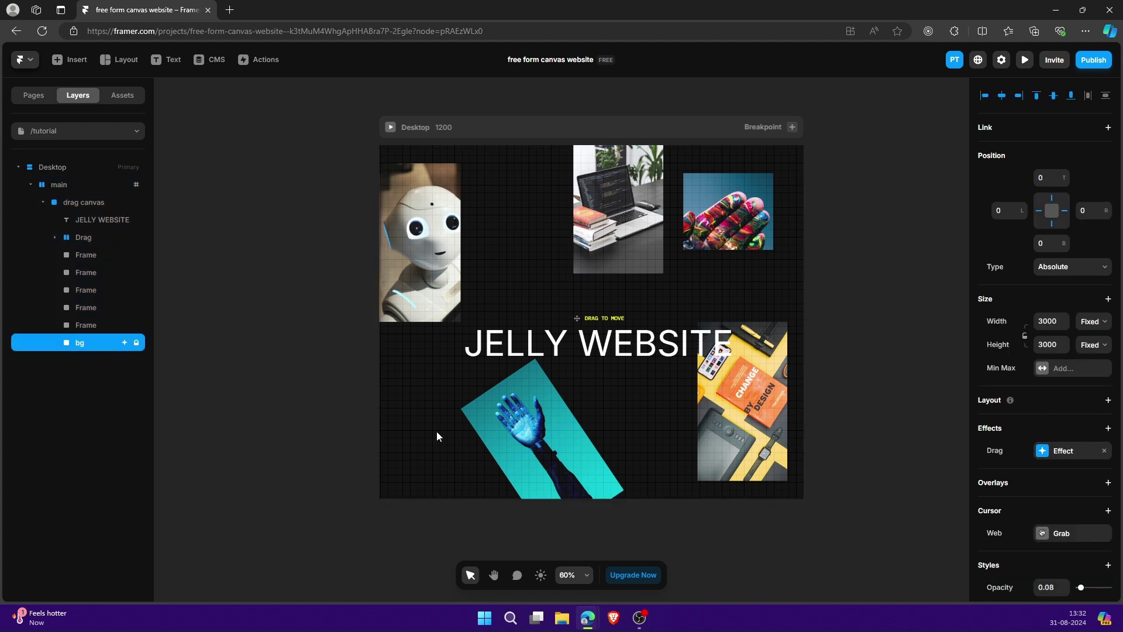
left_click(1063, 454)
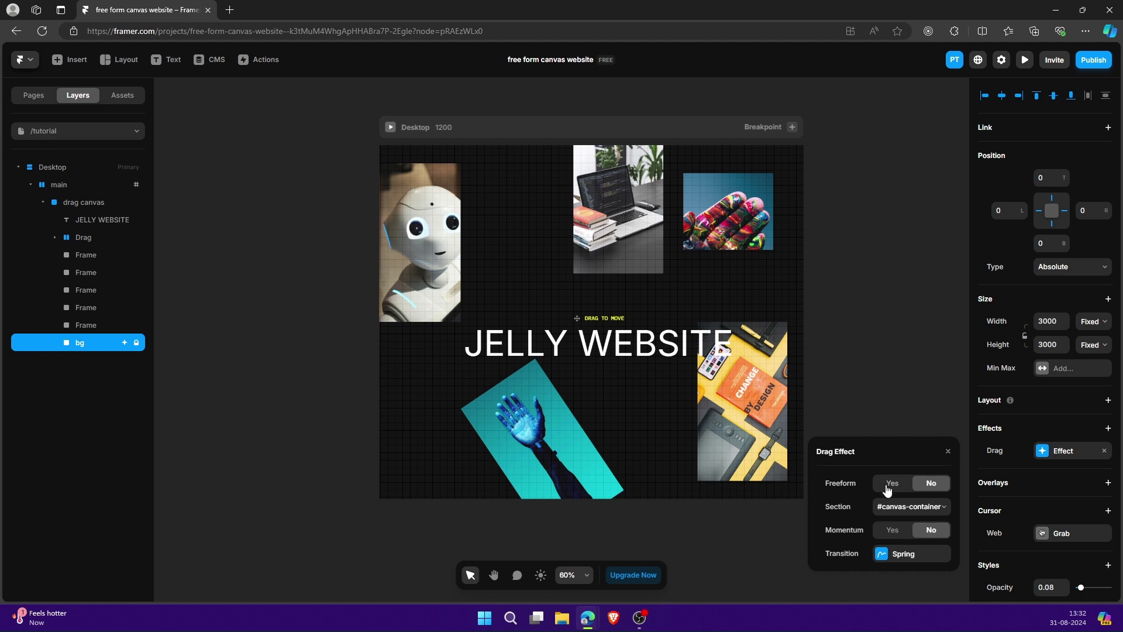
left_click(901, 508)
left_click(902, 510)
Add a Drag effect to all five image frames with Snap Back set to No and Momentum set to Yes.
left_click(92, 257)
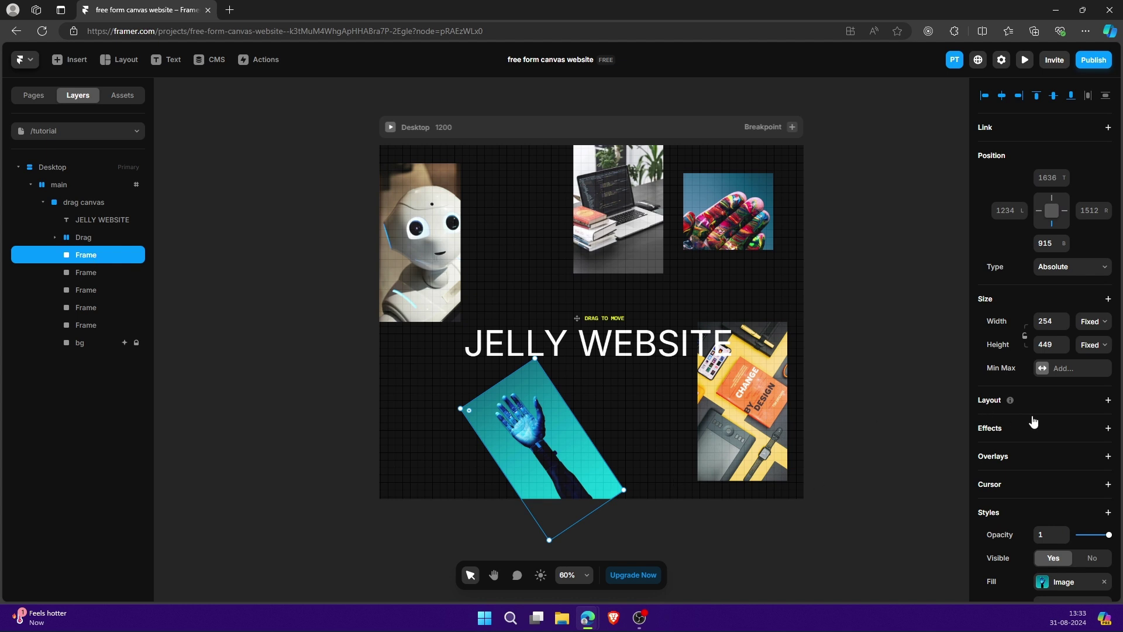
scroll(1024, 409, "down", 4)
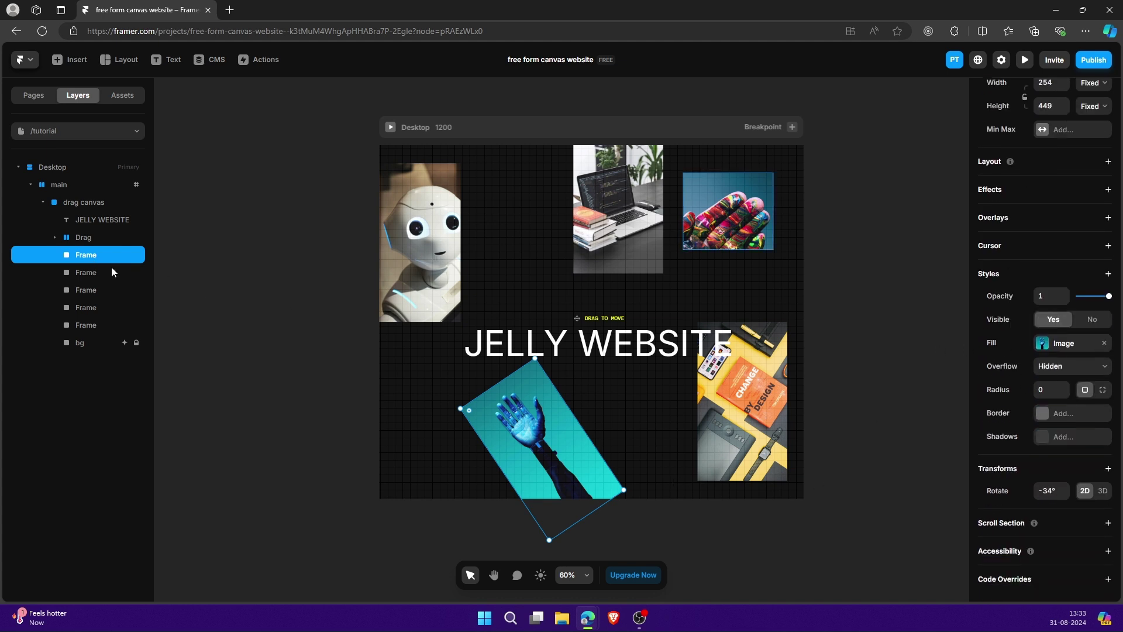
left_click(99, 324, "shift")
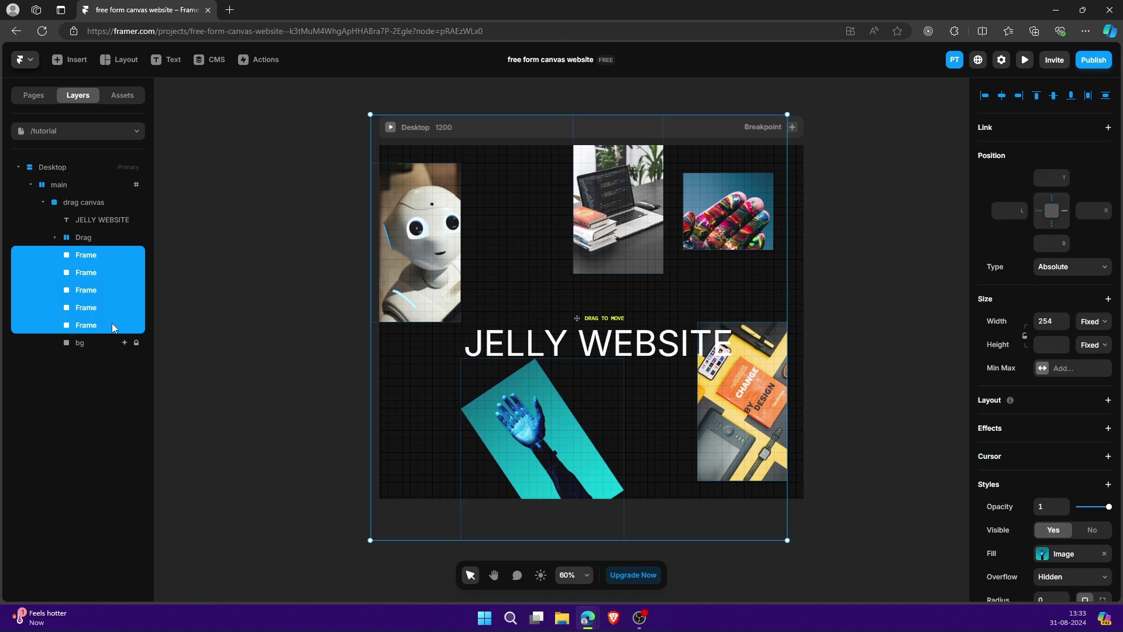
left_click(991, 299)
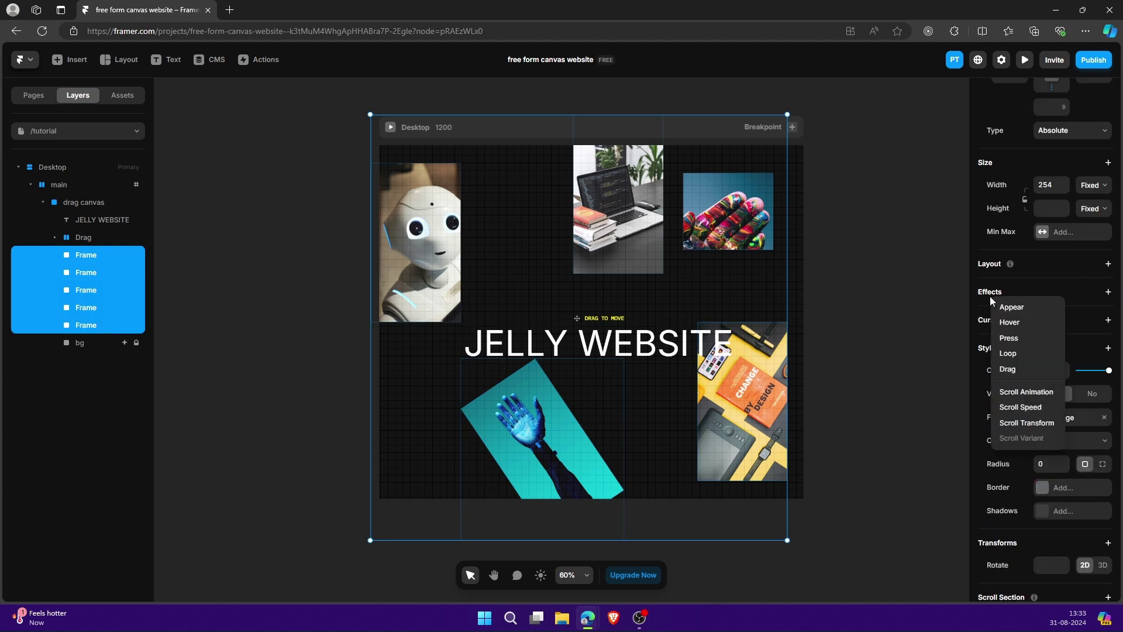
left_click(1013, 368)
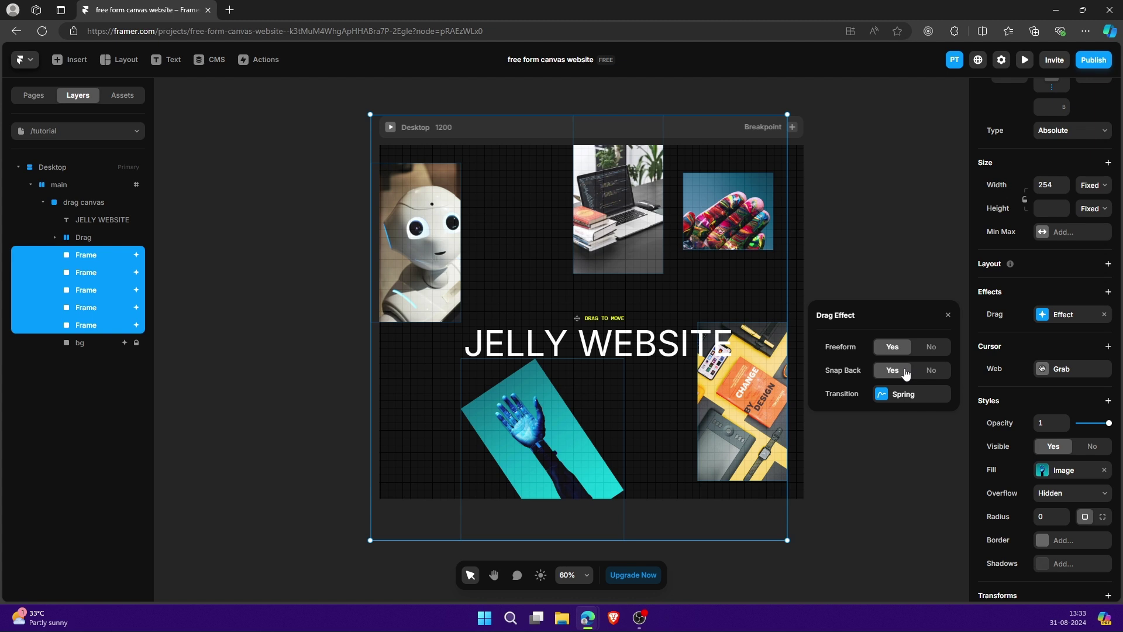
left_click(930, 370)
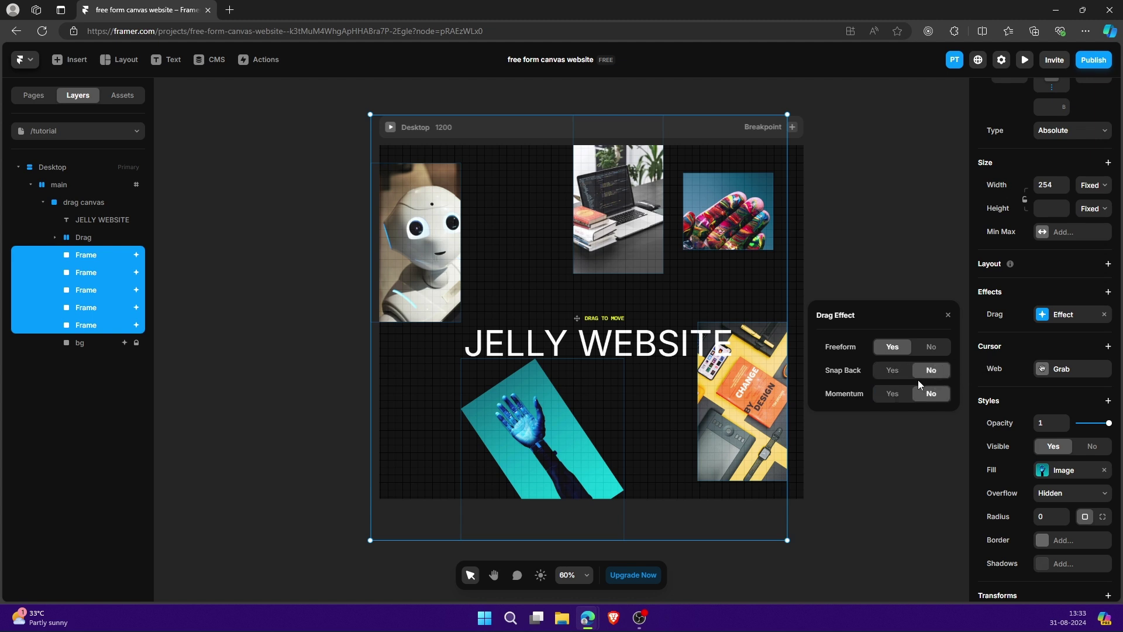
left_click(884, 395)
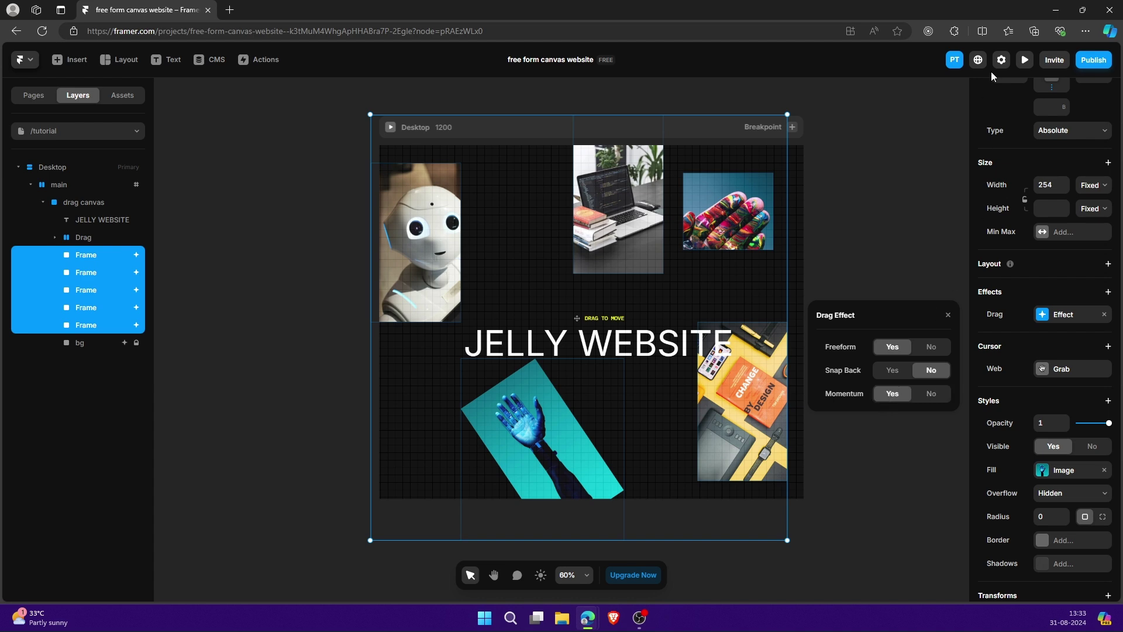
Preview the page with the draggable images, and set the bg layer's Z Index to 0.
left_click(1025, 60)
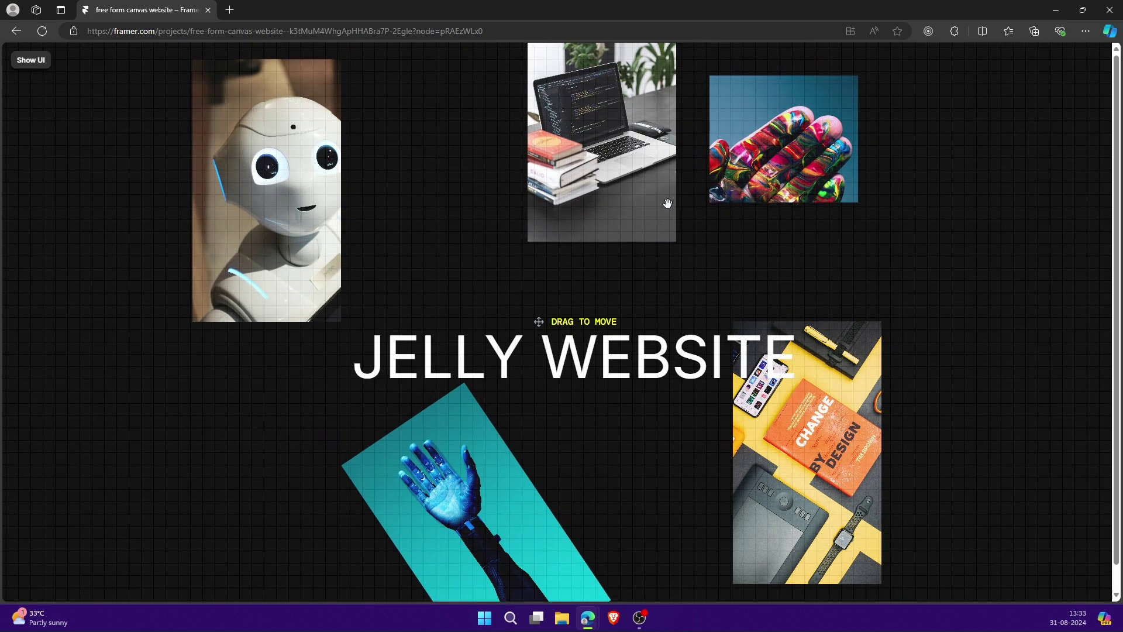
key("ctrl+backslash")
left_click(90, 342)
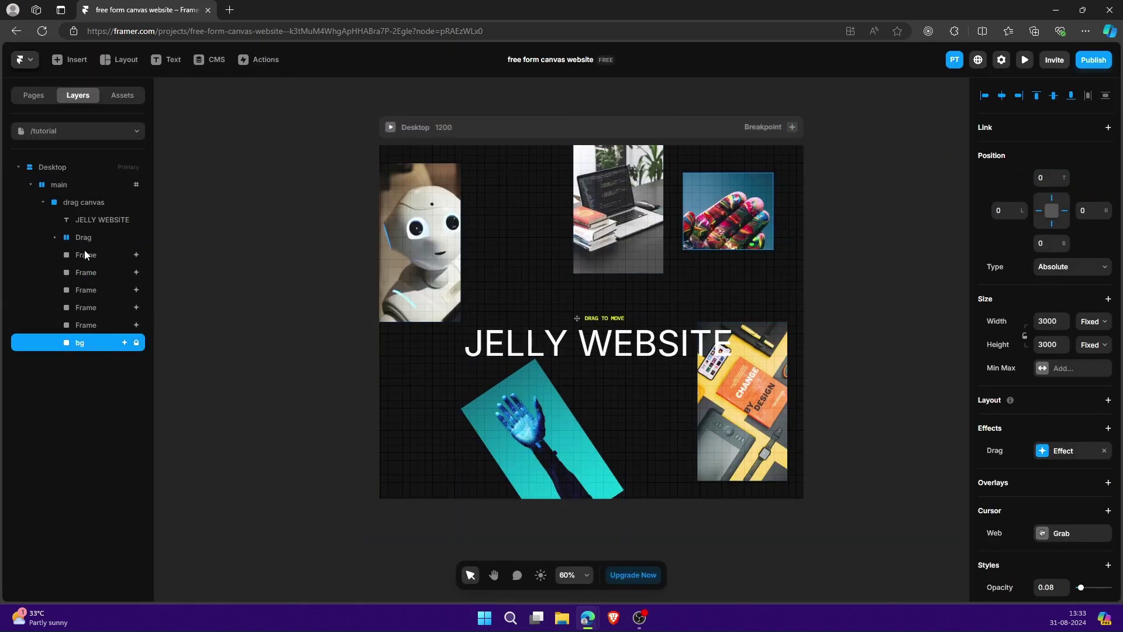
scroll(1021, 379, "down", 5)
left_click(1083, 437)
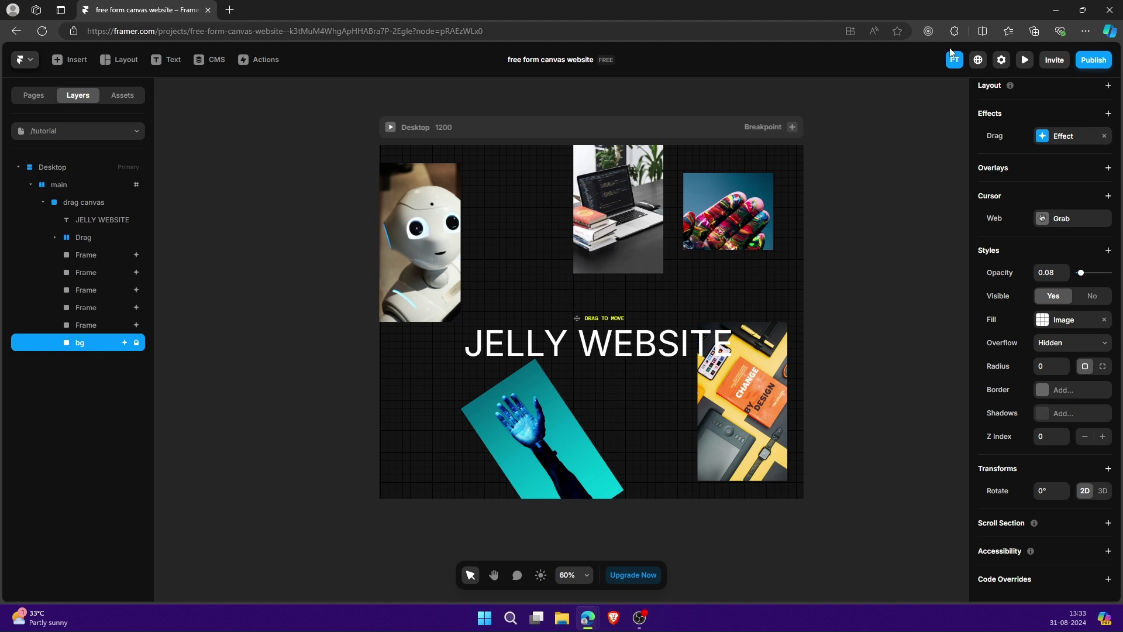
Preview the page, test moving the hand, laptop and robot images around the canvas, and return to the editor.
left_click(1024, 60)
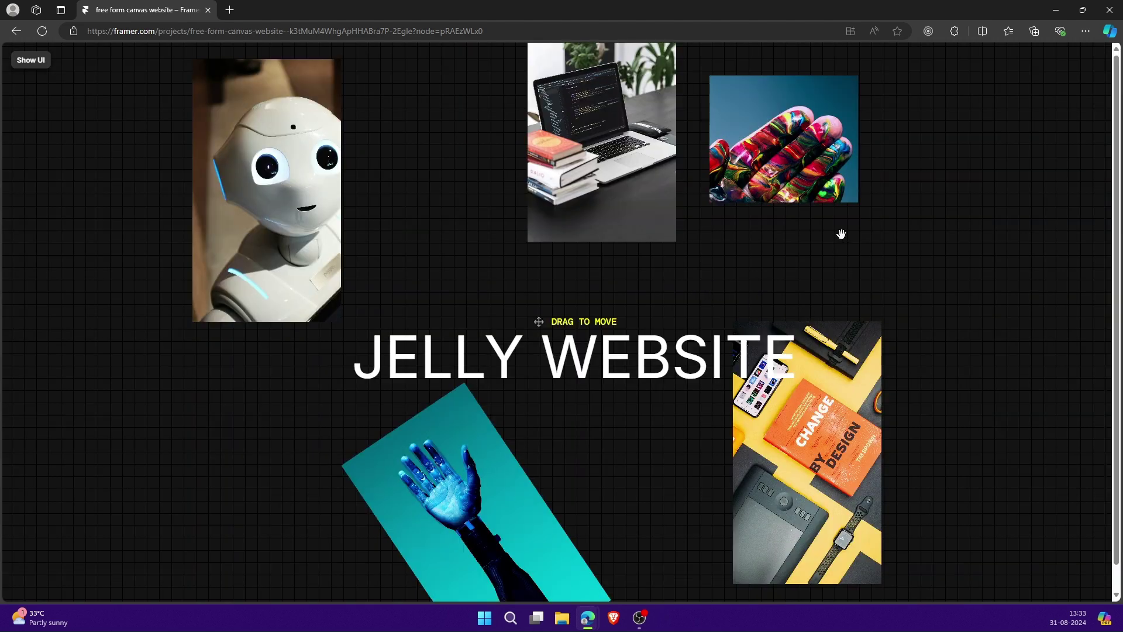
left_click_drag(781, 163, 953, 246)
left_click_drag(550, 180, 647, 224)
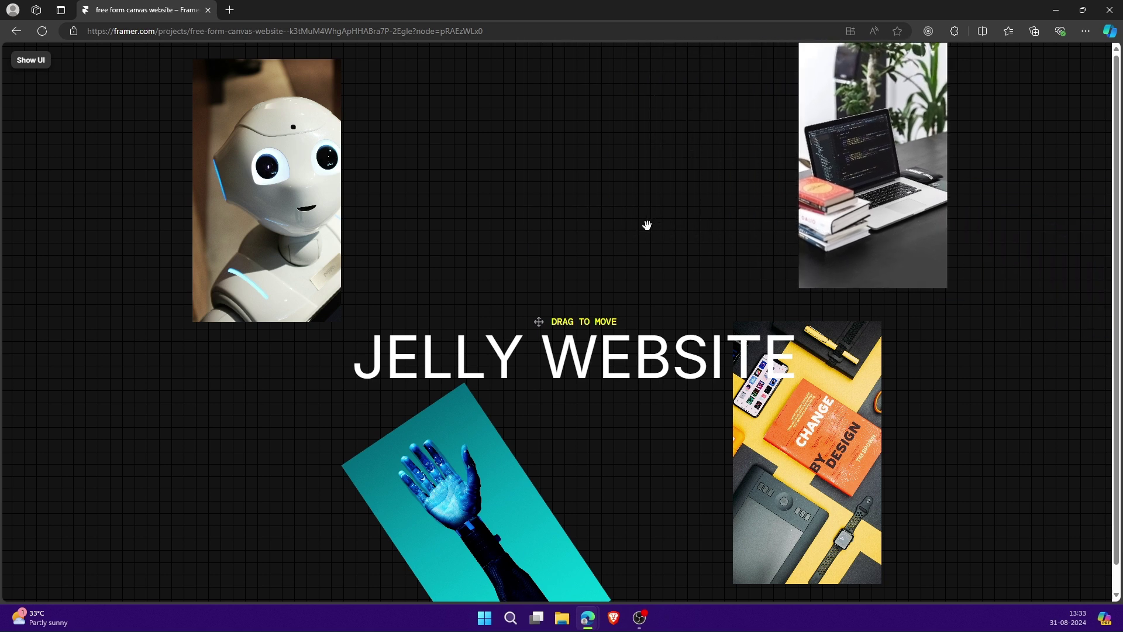
left_click_drag(242, 225, 697, 170)
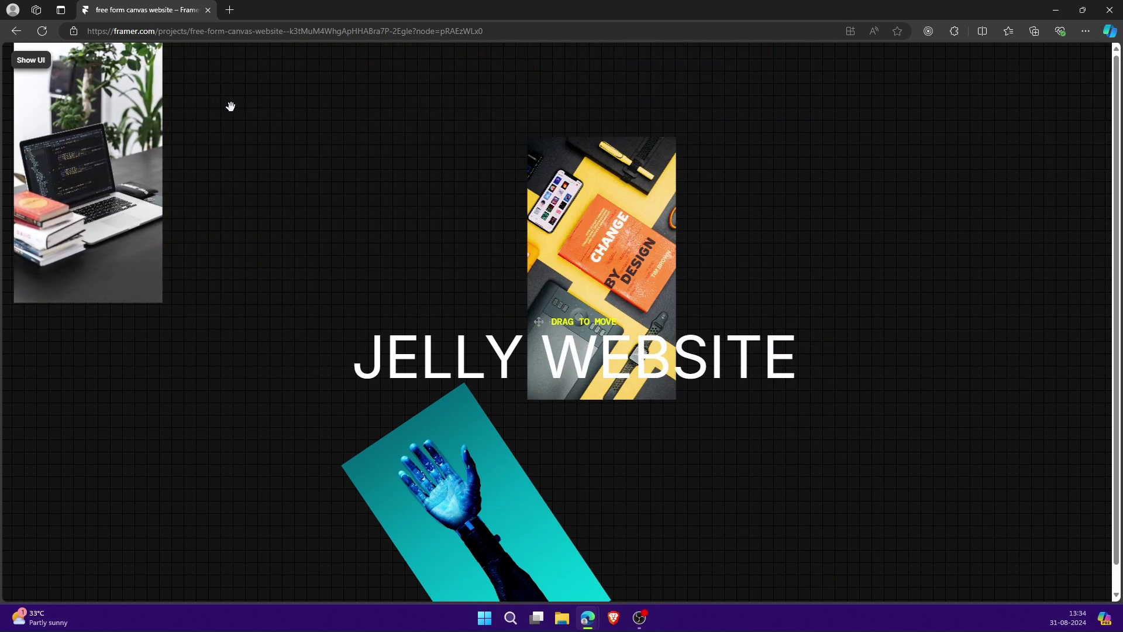
key("Escape")
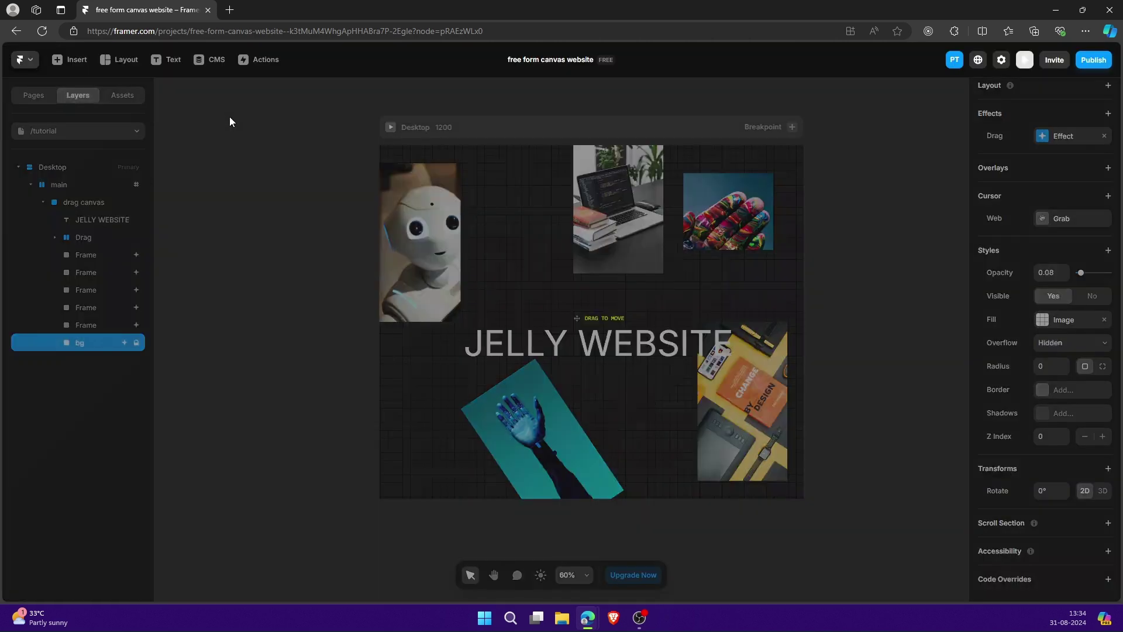
Check the bg layer's Drag effect, and set Momentum to No in the five image frames' Drag effect.
left_click(1053, 138)
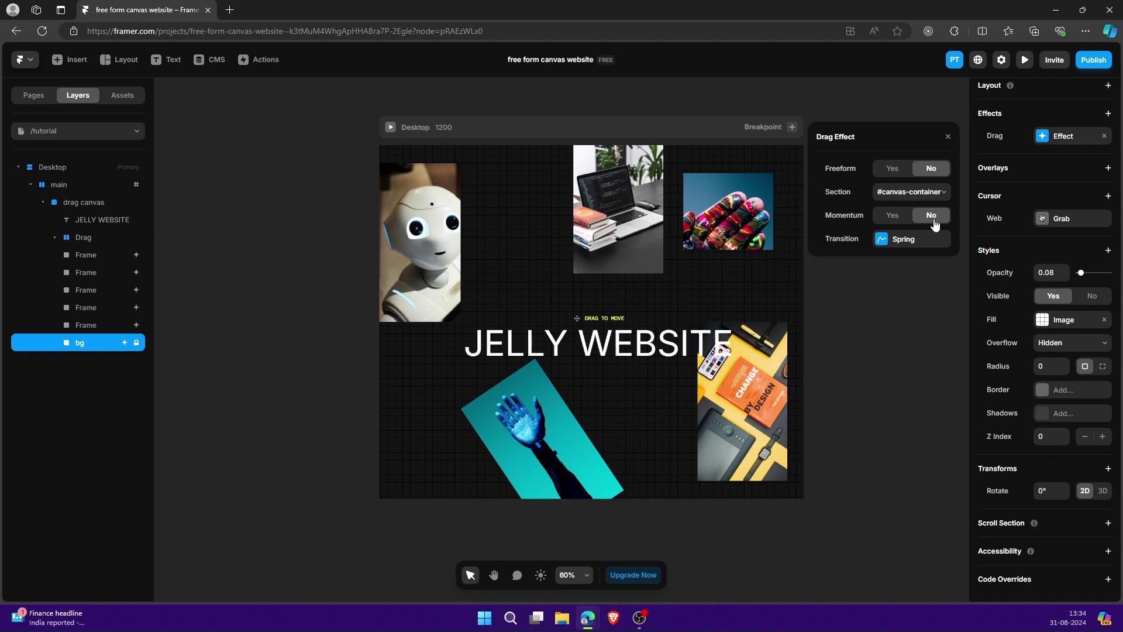
left_click(119, 257)
left_click(86, 325, "shift")
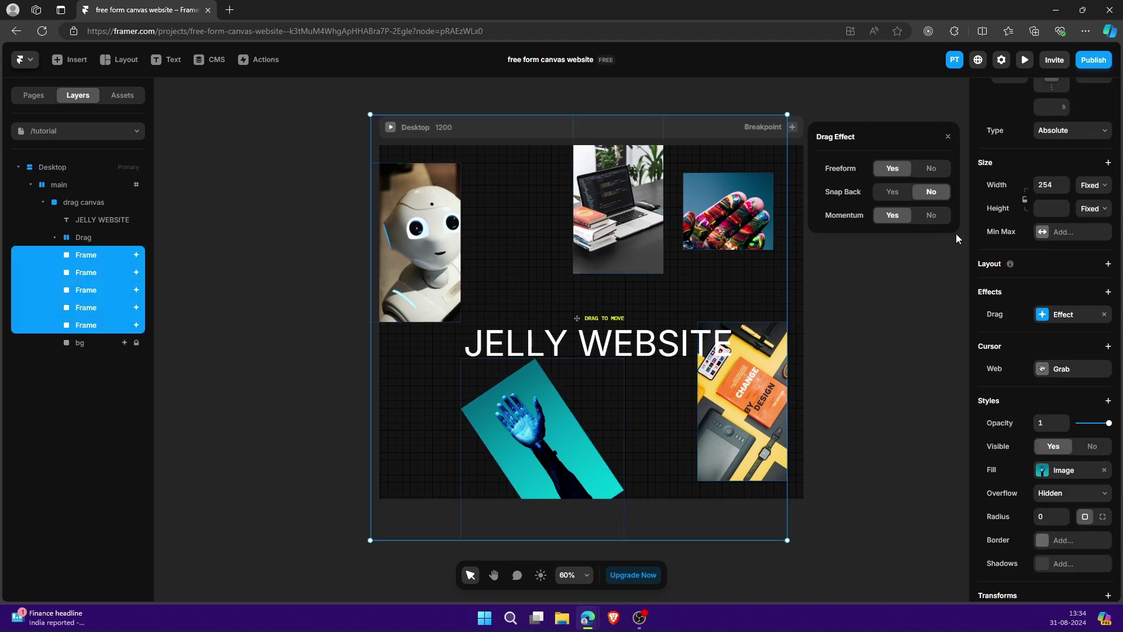
left_click(931, 217)
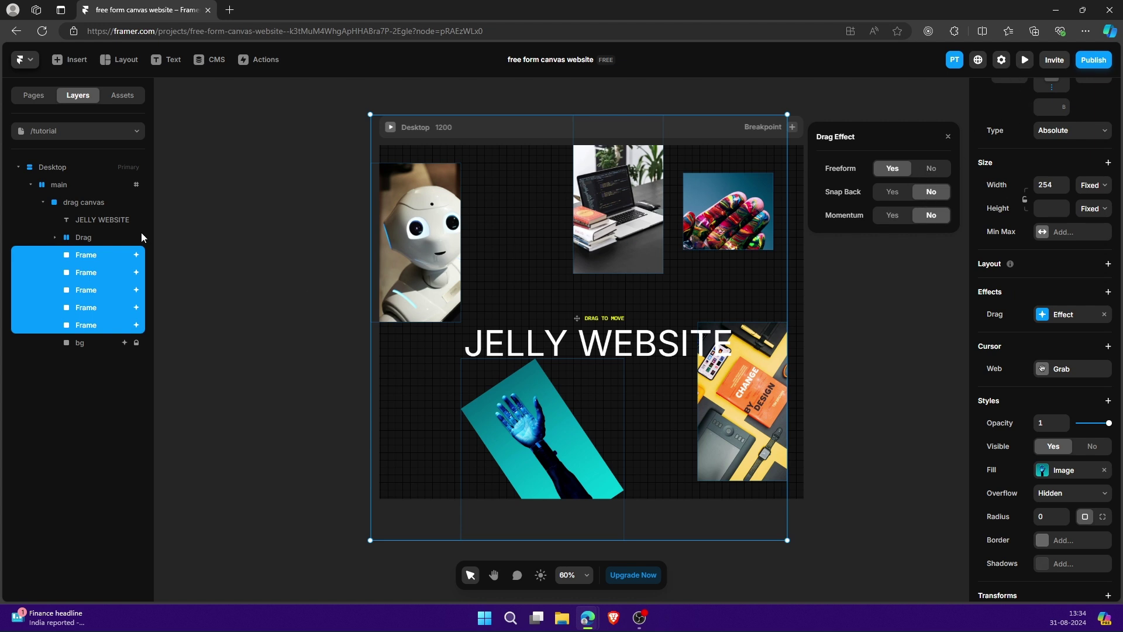
Try non-freeform dragging bound to the #canvas-container section on the five image frames in preview, and restore Freeform to Yes.
left_click(932, 176)
left_click(919, 193)
left_click(911, 225)
key("ctrl+backslash")
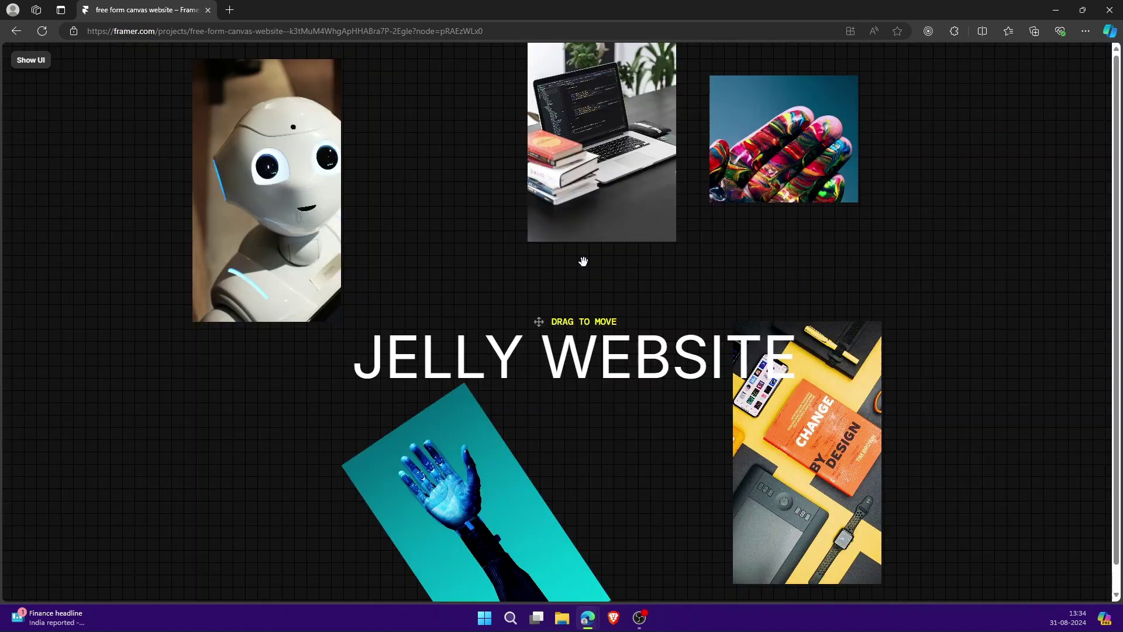
left_click_drag(582, 261, 373, 231)
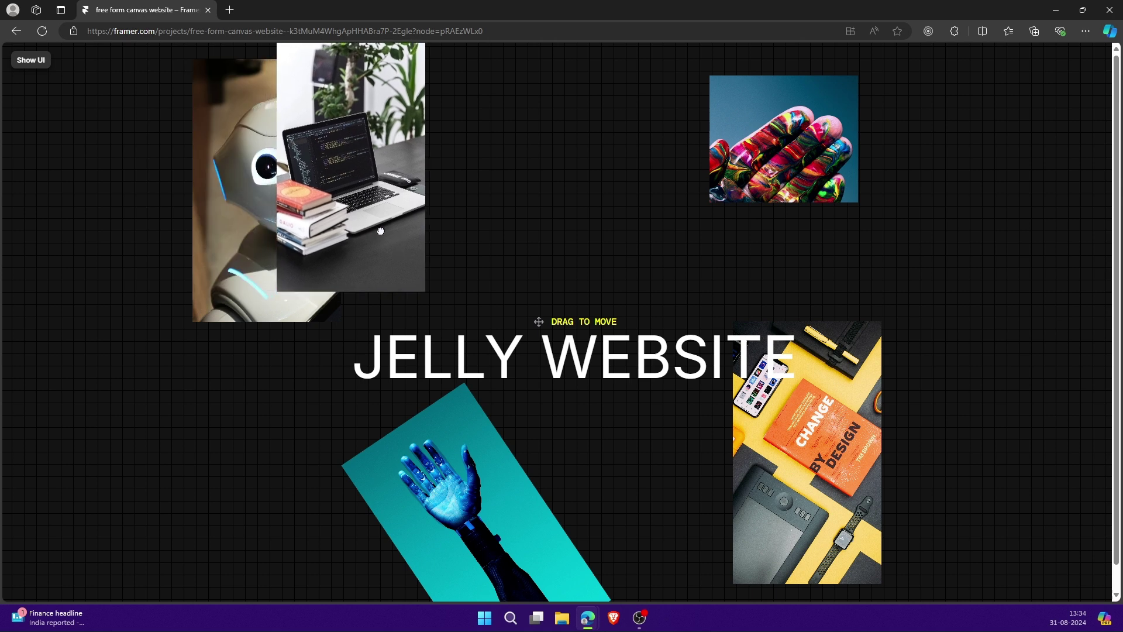
key("ctrl+backslash")
left_click(1064, 314)
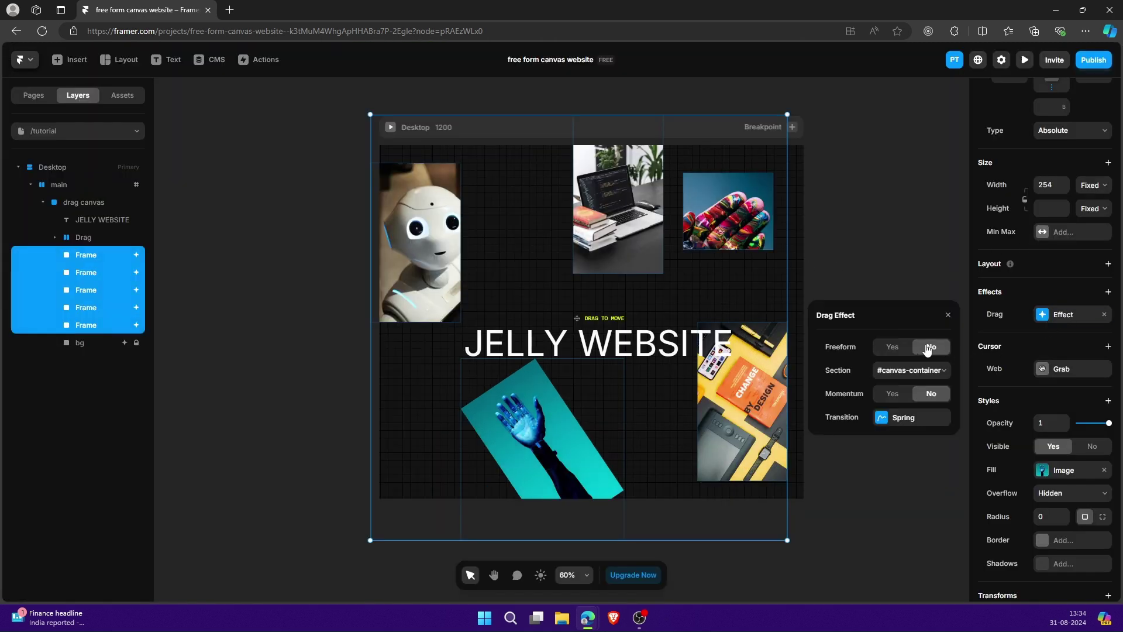
left_click(894, 349)
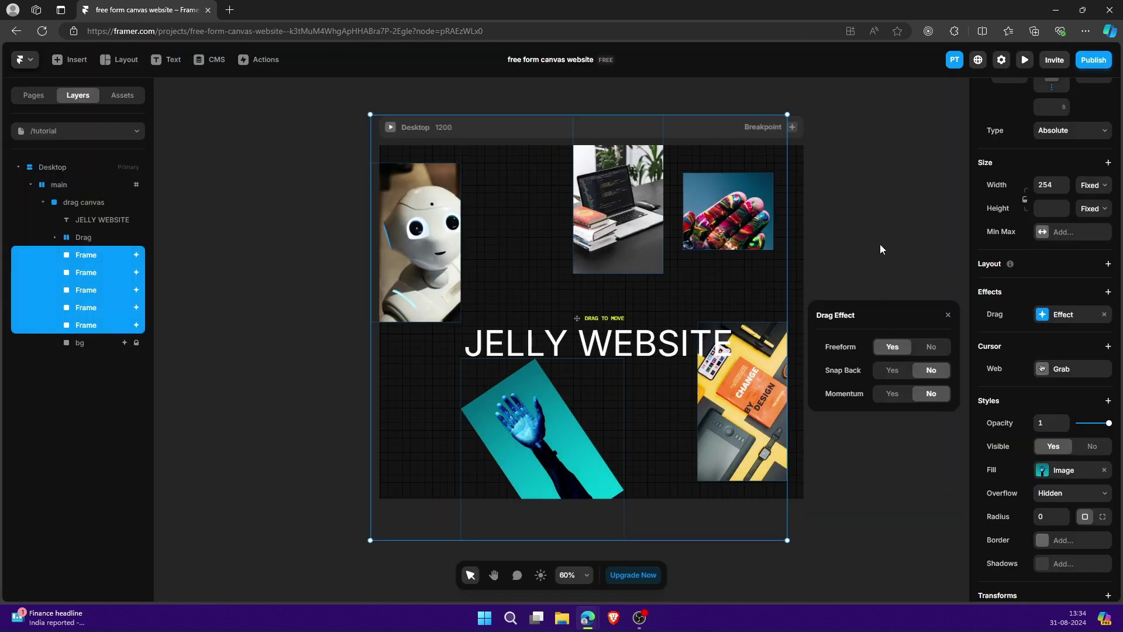
Reposition the laptop image frame within the drag canvas at about 924 from the top and 1431 from the left.
left_click(83, 206)
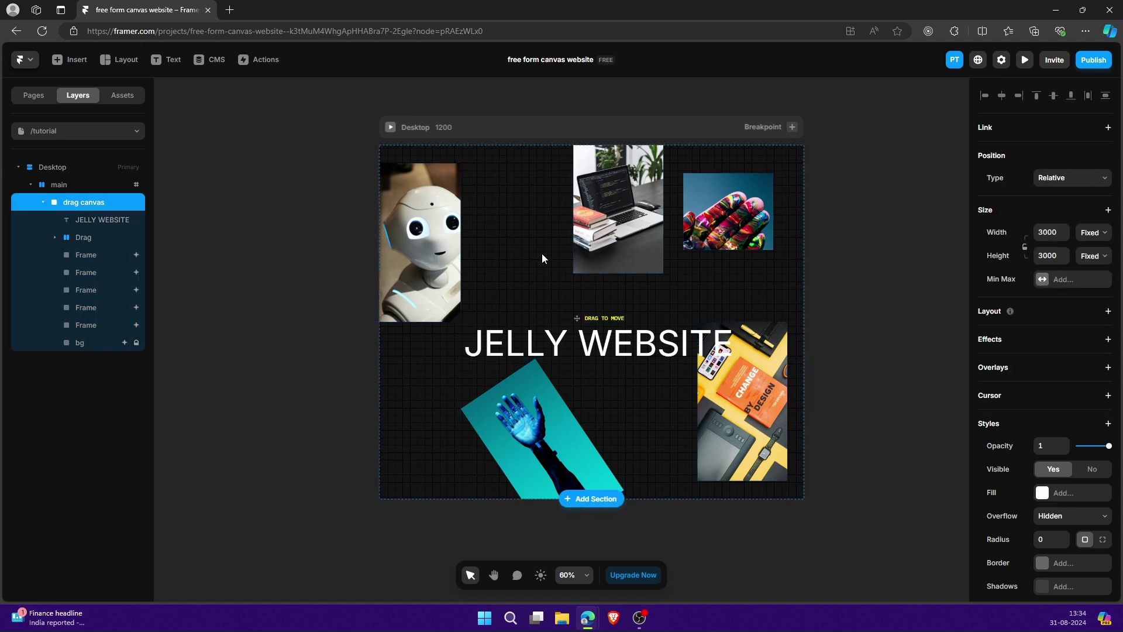
left_click(98, 286)
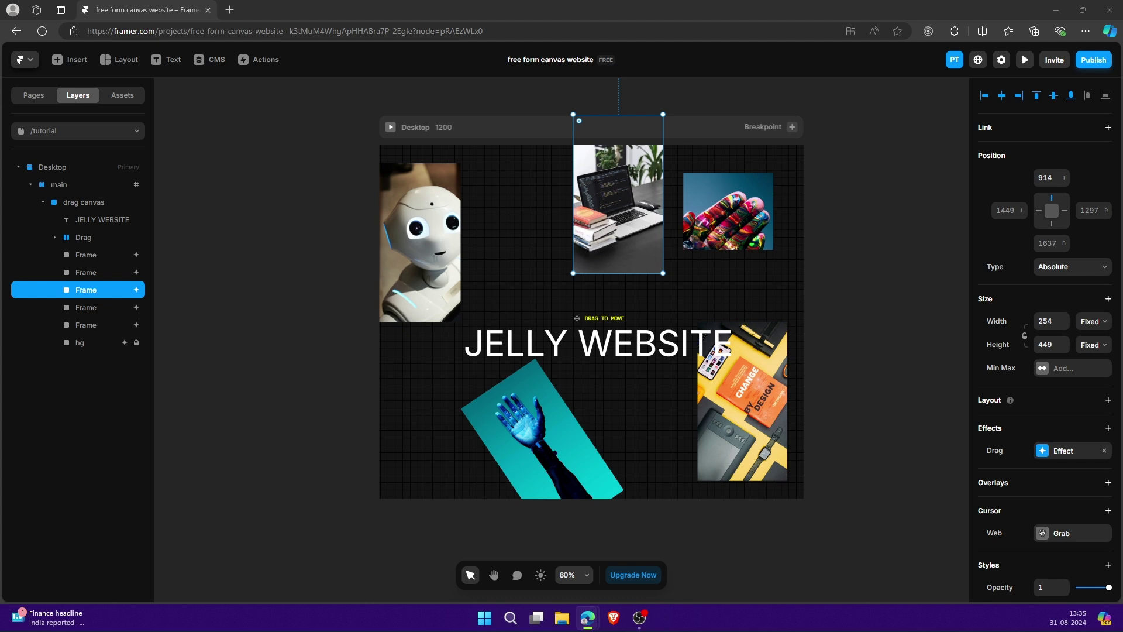
key("shift+Up")
key("shift+Up")
left_click_drag(630, 220, 624, 230)
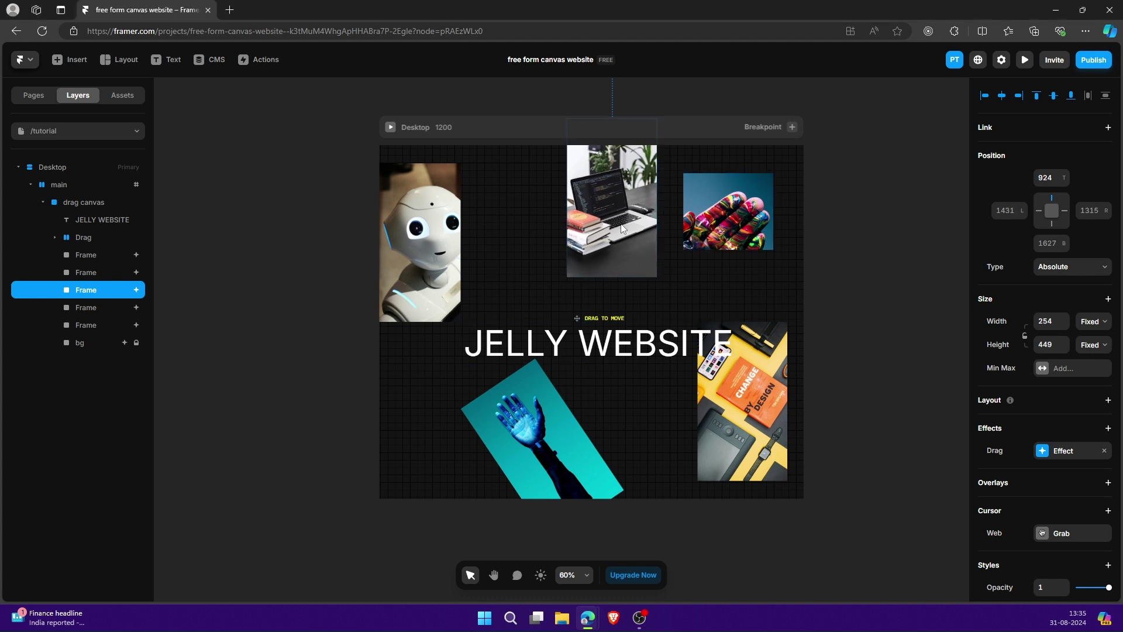
left_click(830, 252)
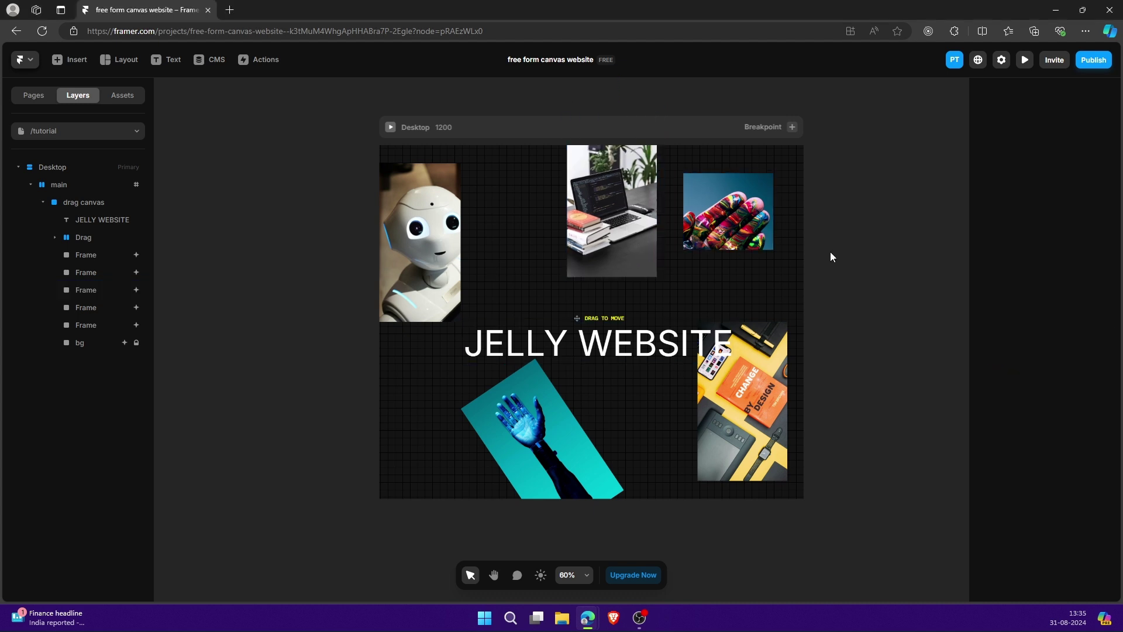
Preview the page, test dragging the laptop, blue hand and desk images, and return to the editor.
left_click(1024, 66)
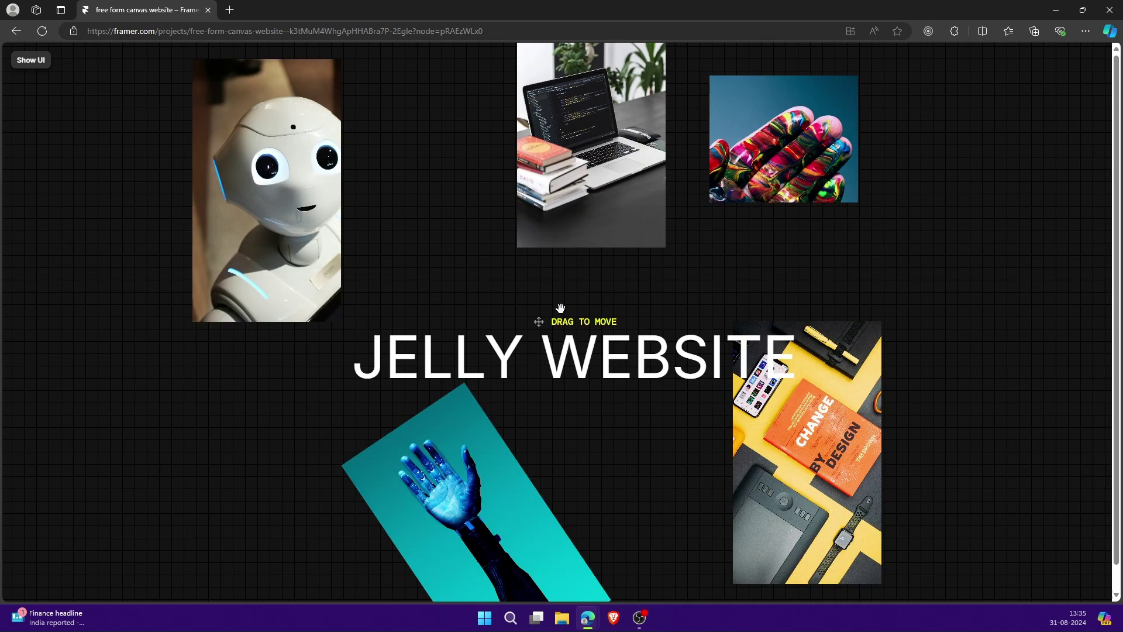
left_click_drag(583, 187, 568, 265)
left_click_drag(453, 492, 404, 346)
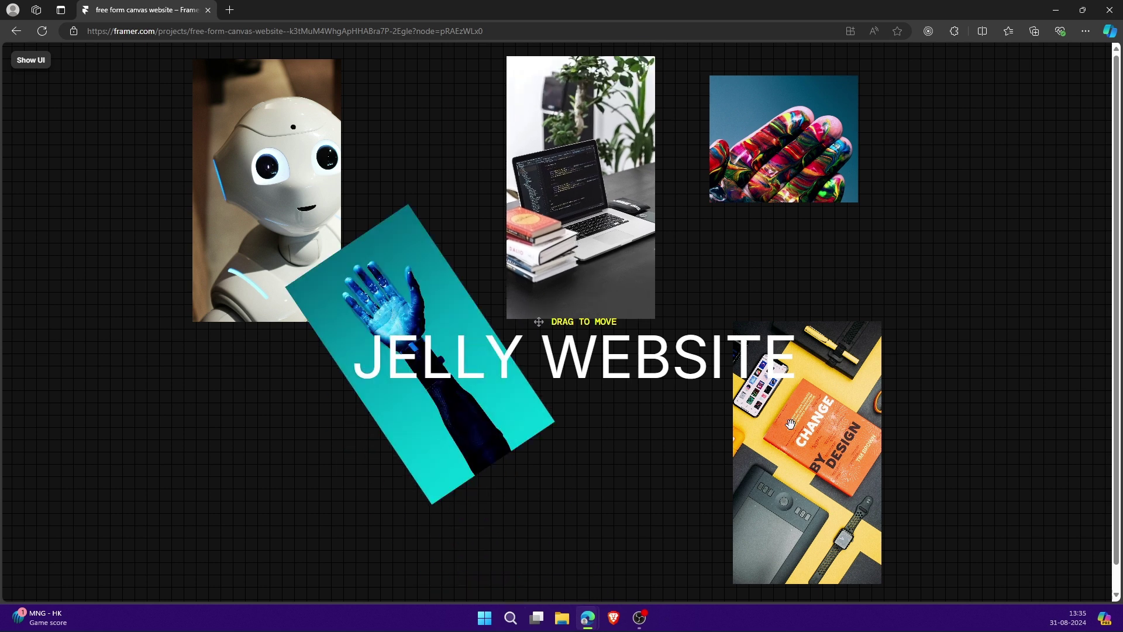
left_click_drag(791, 424, 794, 293)
left_click_drag(423, 360, 365, 470)
key("ctrl+backslash")
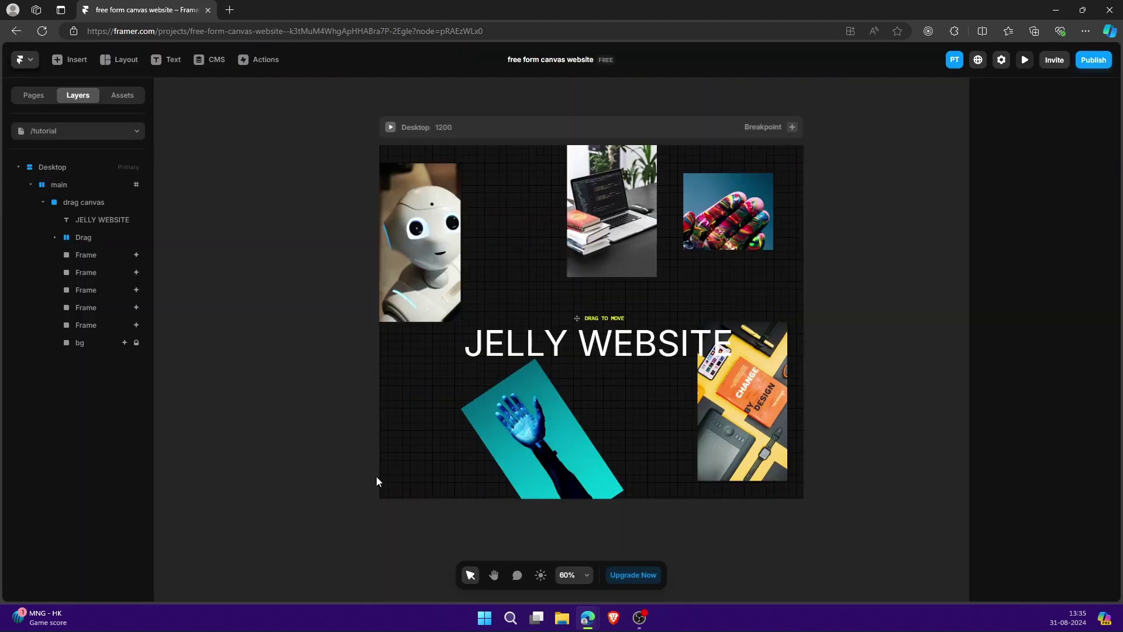
Add a Hover effect with a scale of 1.2 to all five image frames.
left_click(86, 255)
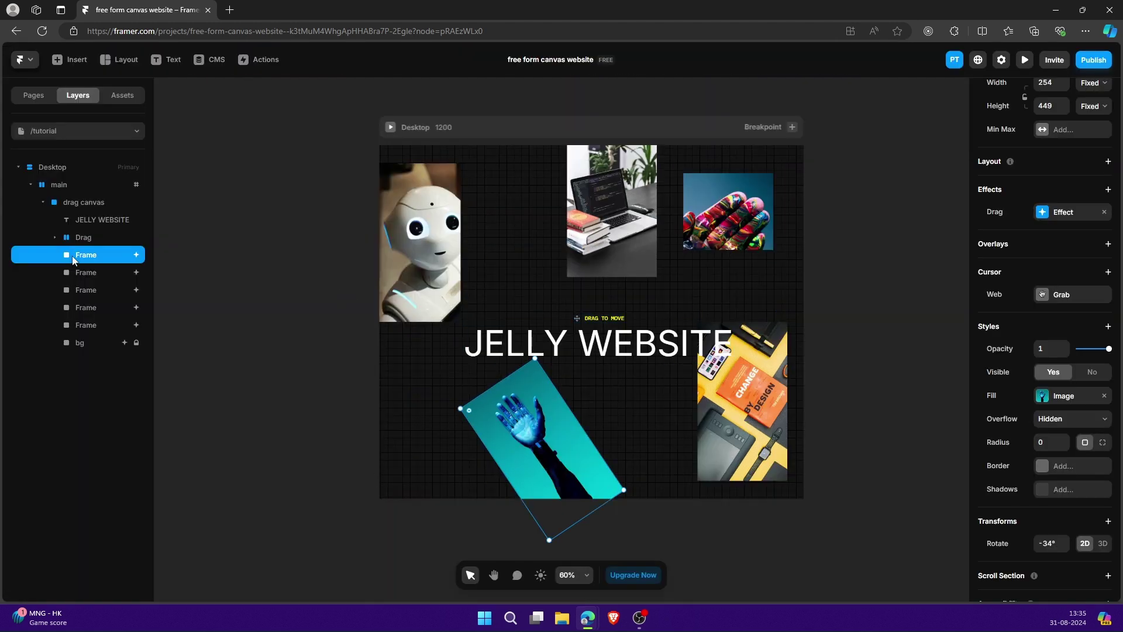
left_click(78, 317, "shift")
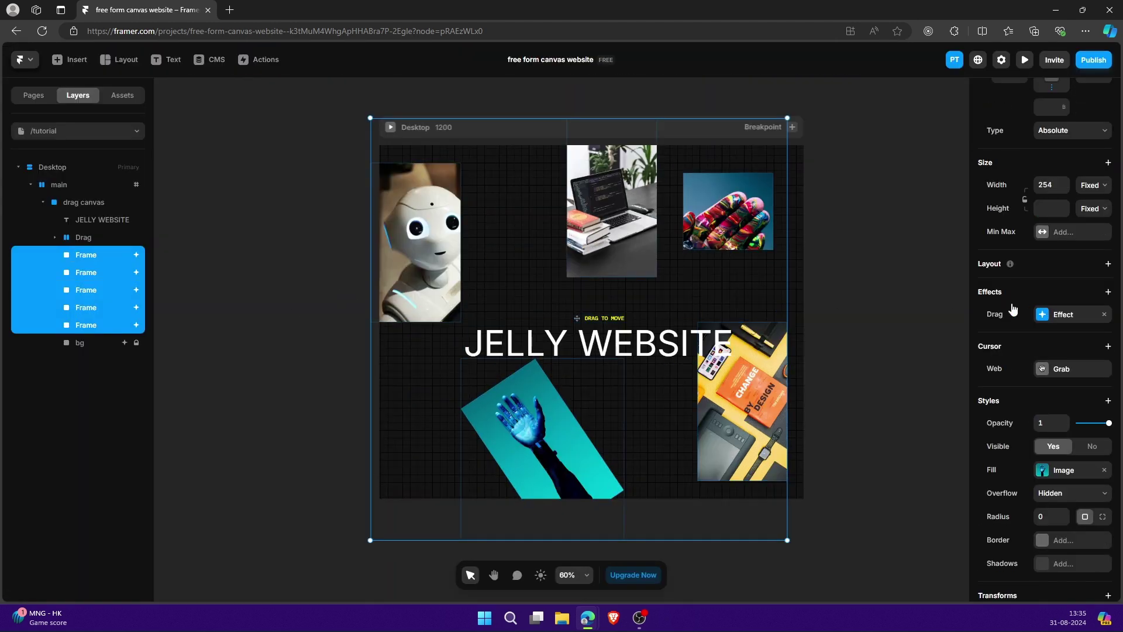
left_click(1001, 294)
left_click(1022, 320)
left_click(884, 353)
left_click(888, 369)
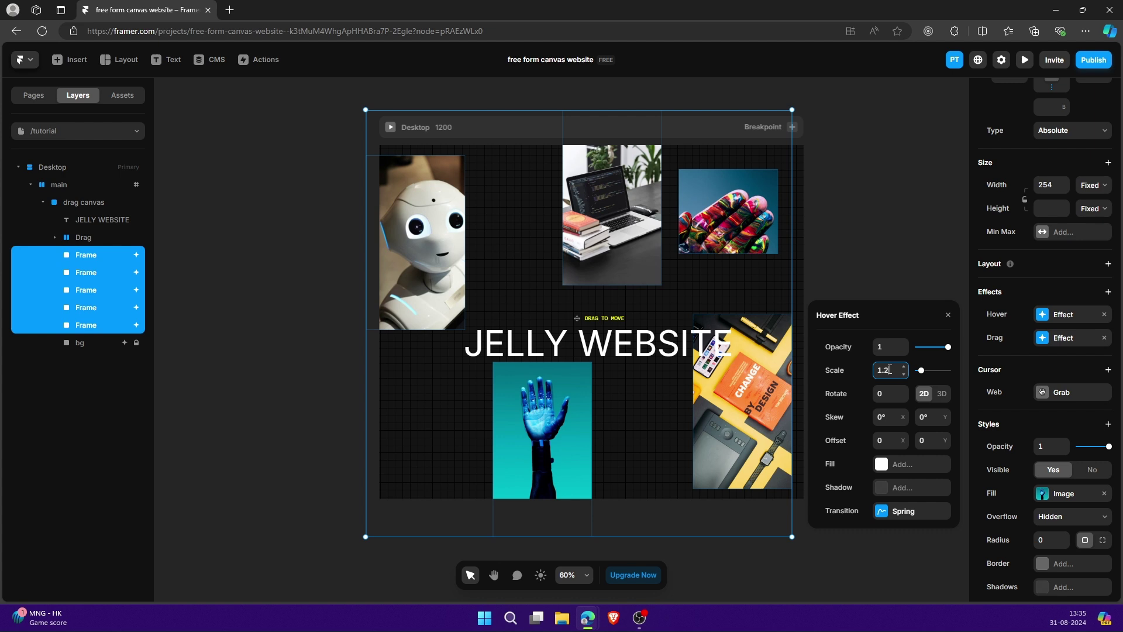
type("1.2")
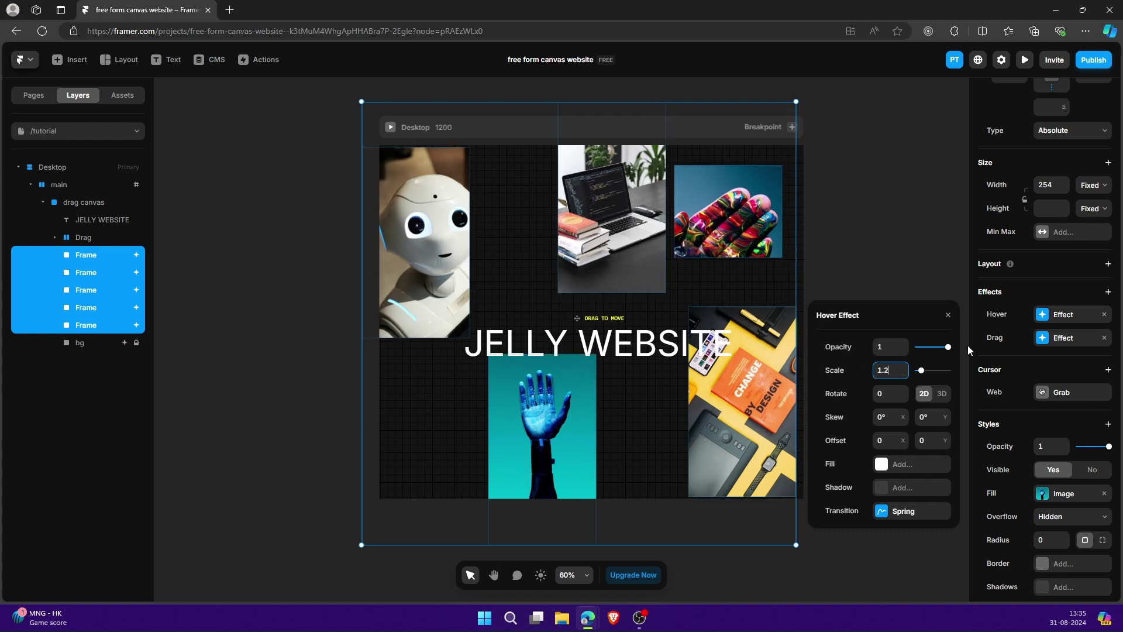
key("Return")
key("Escape")
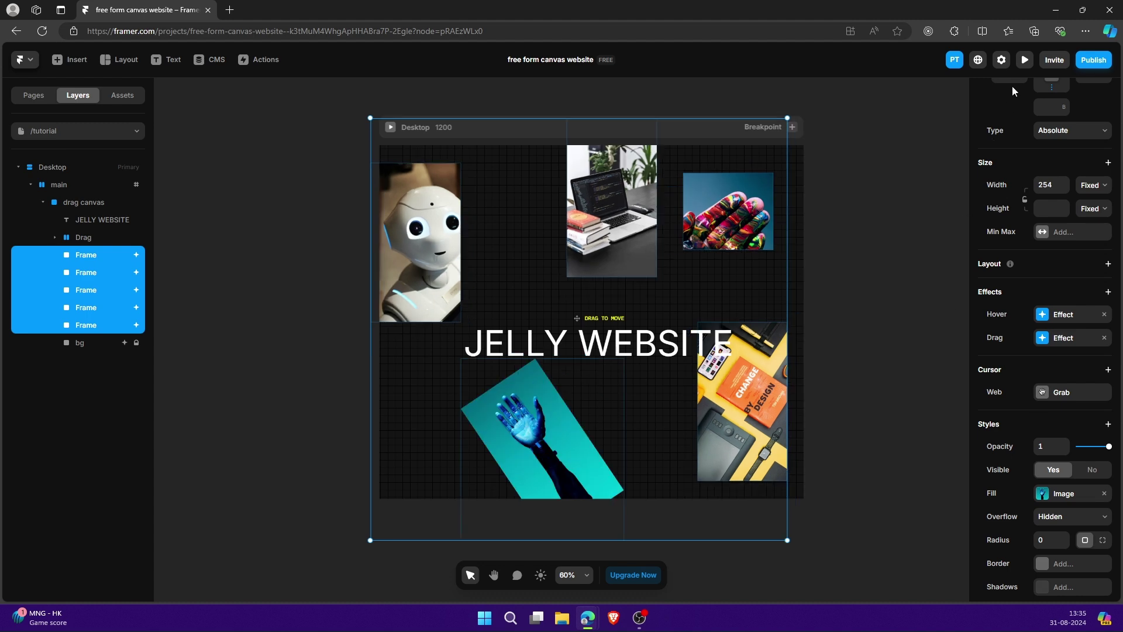
Preview the page, test the hover scaling and dragging on the colourful hand image, and return to the editor.
key("ctrl+backslash")
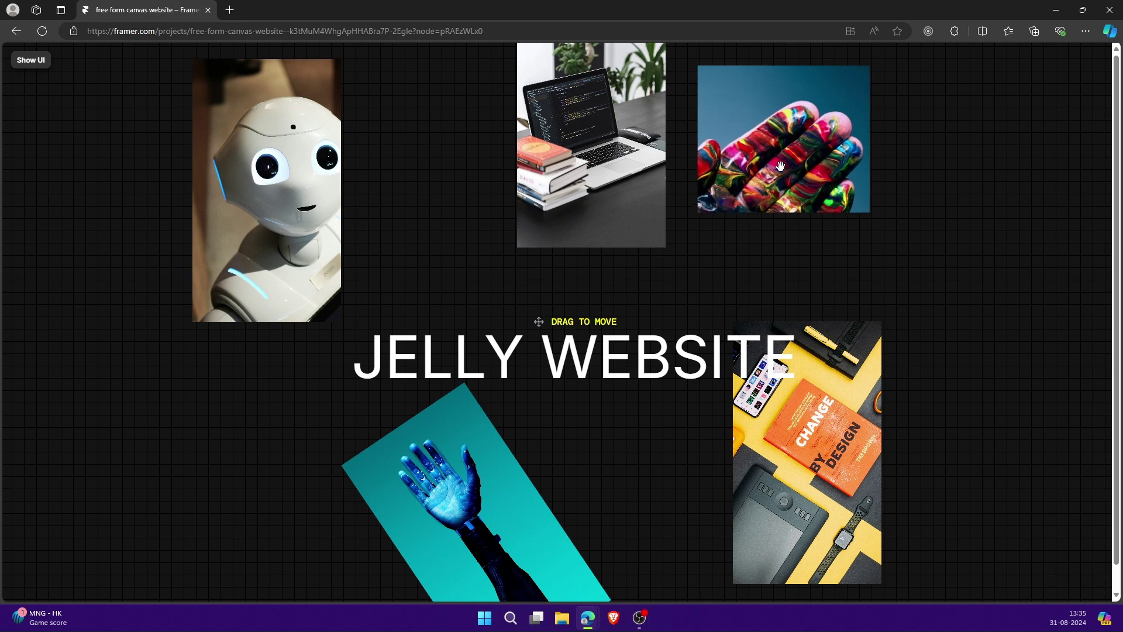
mouse_move(775, 171)
left_mouse_down()
mouse_move(605, 327)
mouse_move(635, 360)
left_mouse_up()
left_click(636, 360)
key("ctrl+backslash")
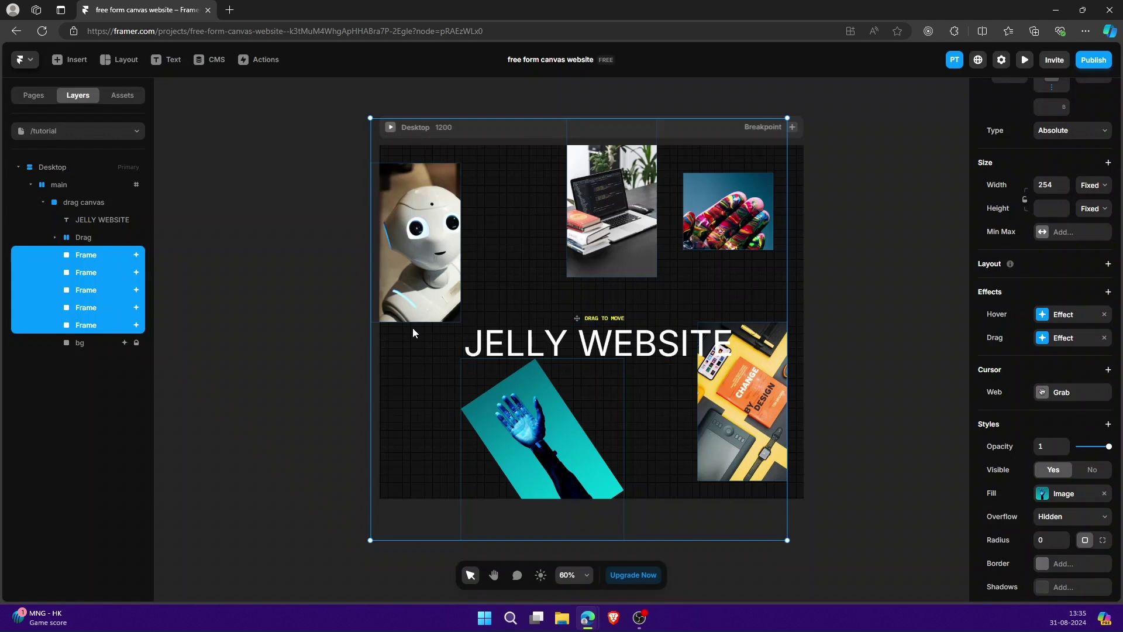
Add a Drag effect to the desktop JELLY WEBSITE heading with Freeform and Snap Back both set to Yes.
left_click(103, 222)
scroll(1010, 337, "up", 5)
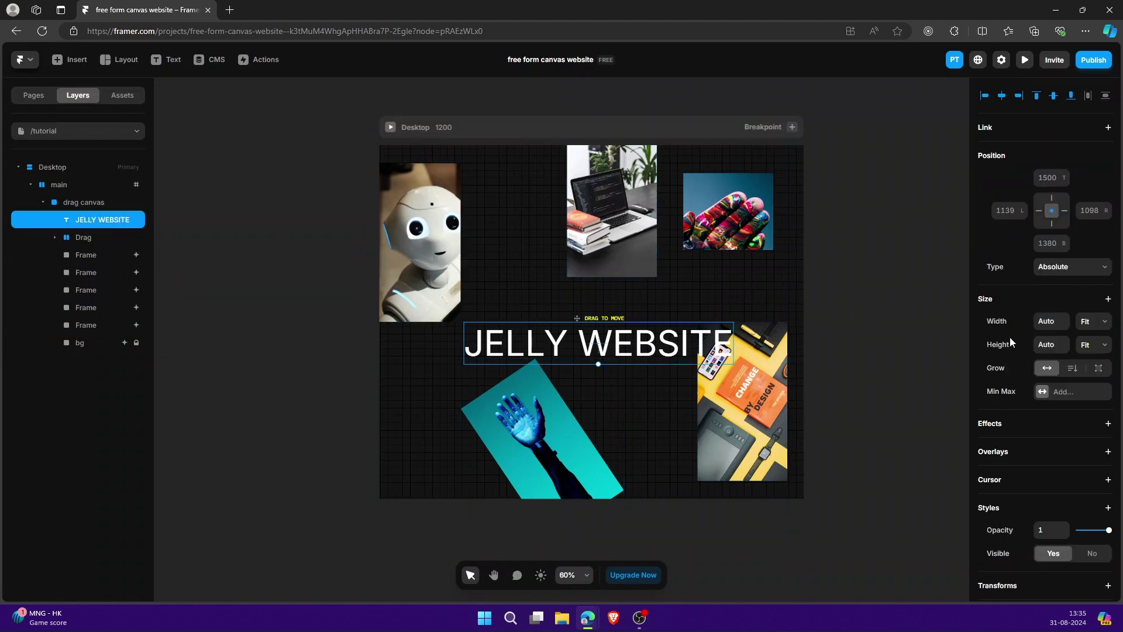
left_click(993, 432)
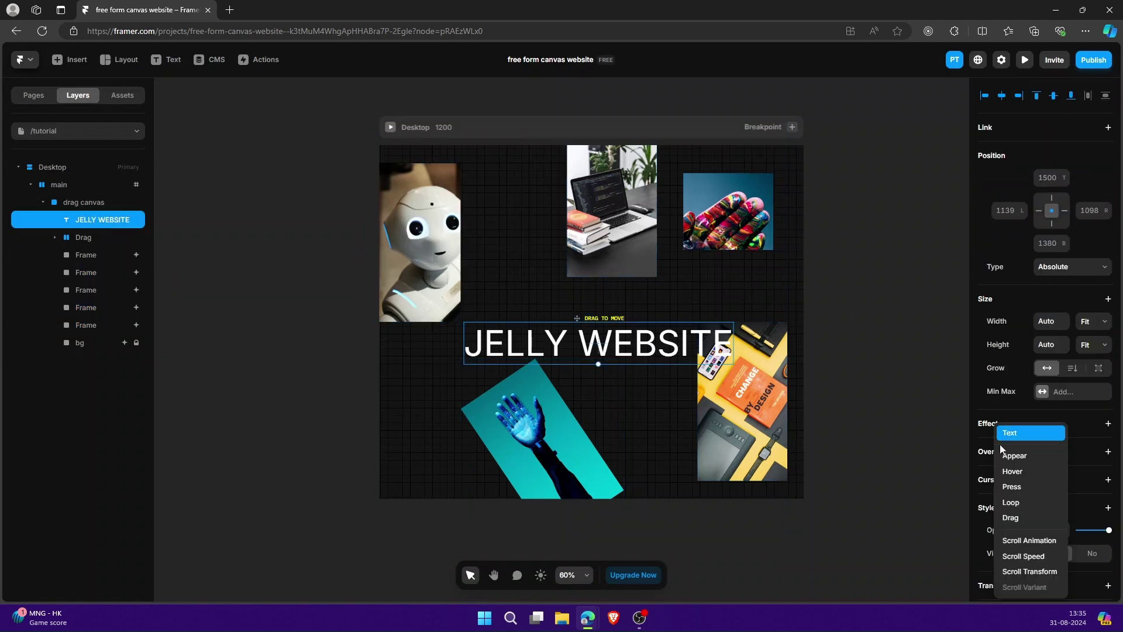
left_click(1012, 518)
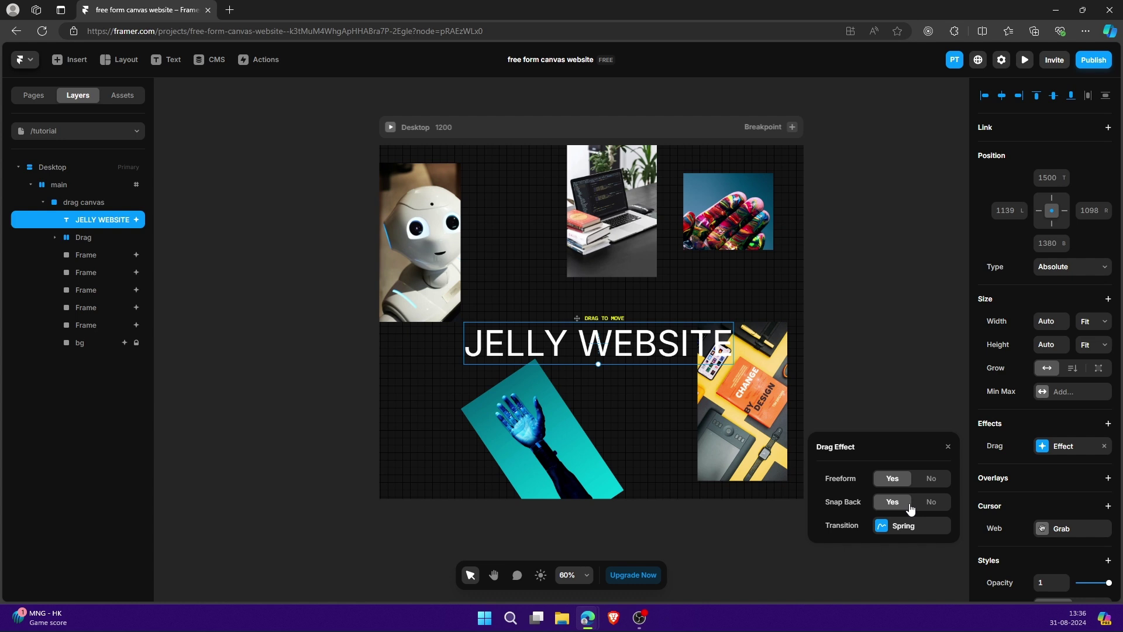
left_click(916, 322)
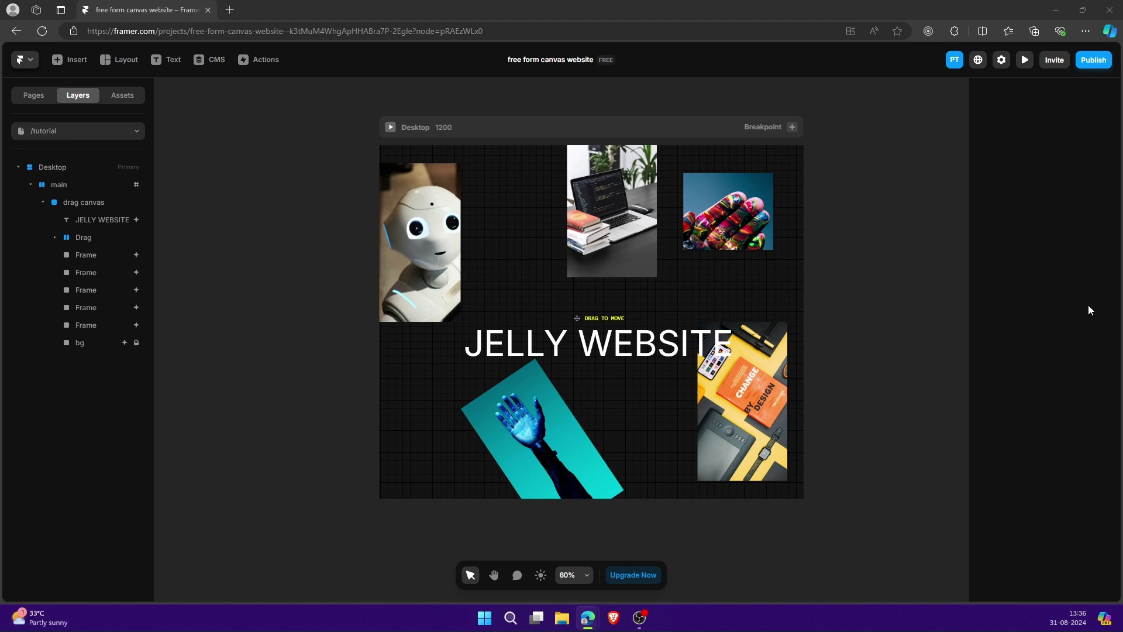
Preview the page, test dragging the JELLY WEBSITE heading and the blue hand image, and return to the editor.
left_click(1025, 59)
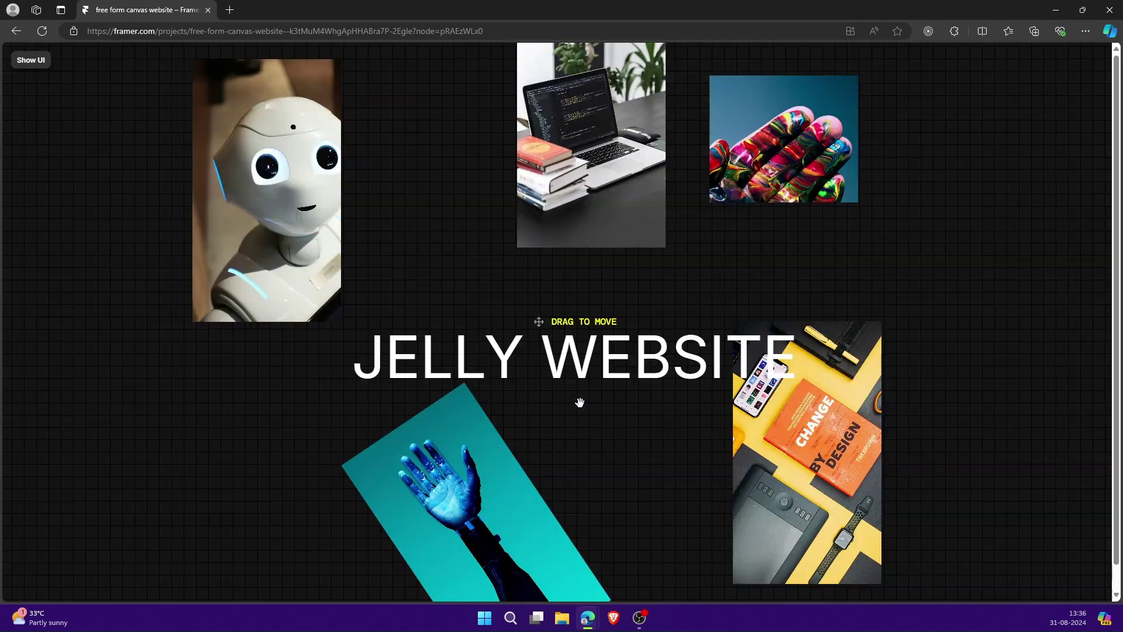
left_click_drag(567, 364, 643, 375)
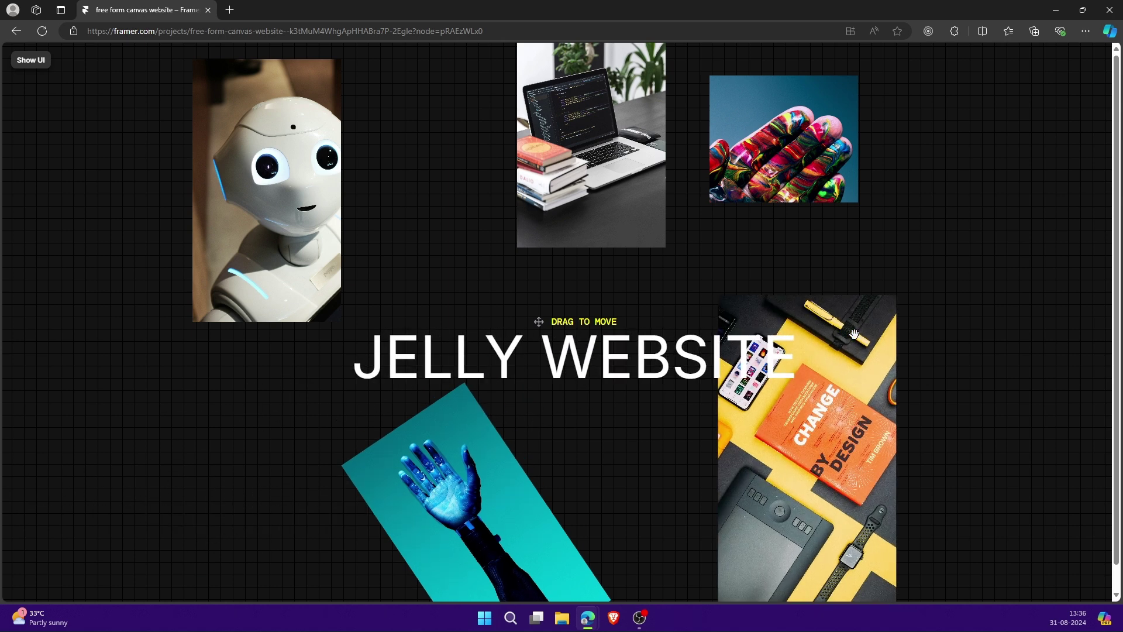
left_click_drag(442, 456, 440, 249)
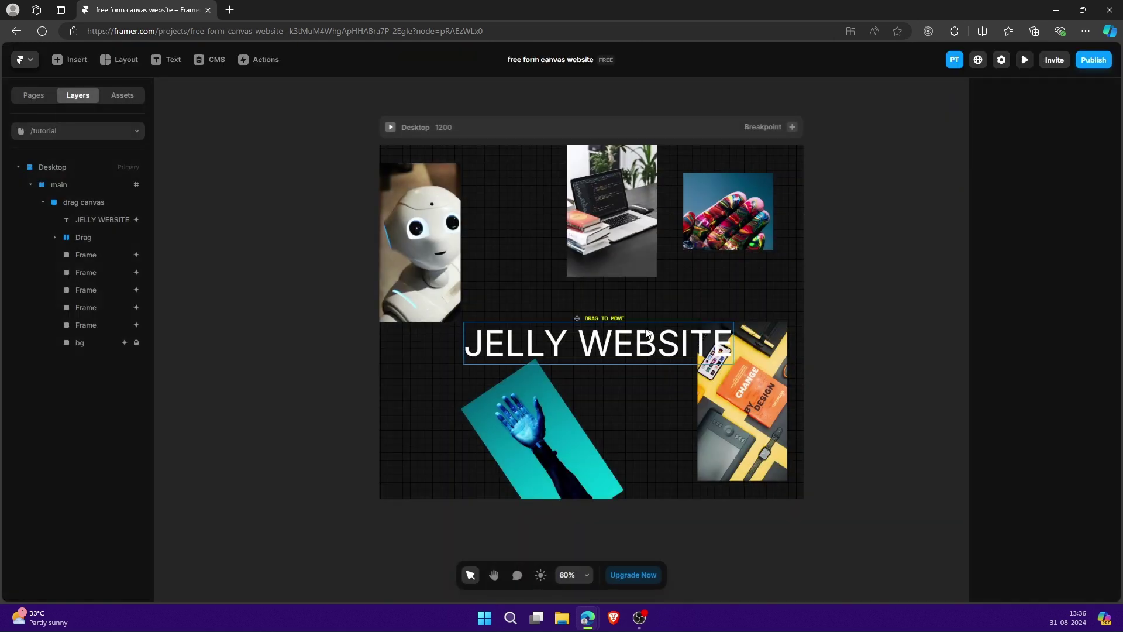
key("Escape")
Add a Phone breakpoint of 390 and a Tablet breakpoint of 810 to the Desktop layout.
scroll(768, 250, "down", 2)
left_click_drag(899, 289, 565, 244)
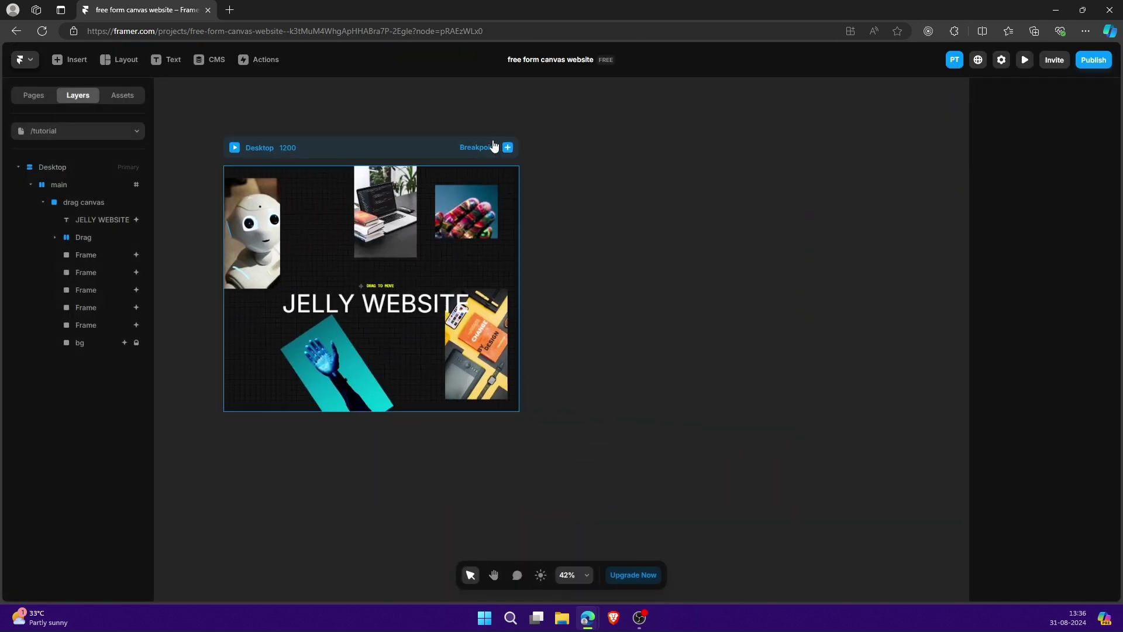
left_click(509, 147)
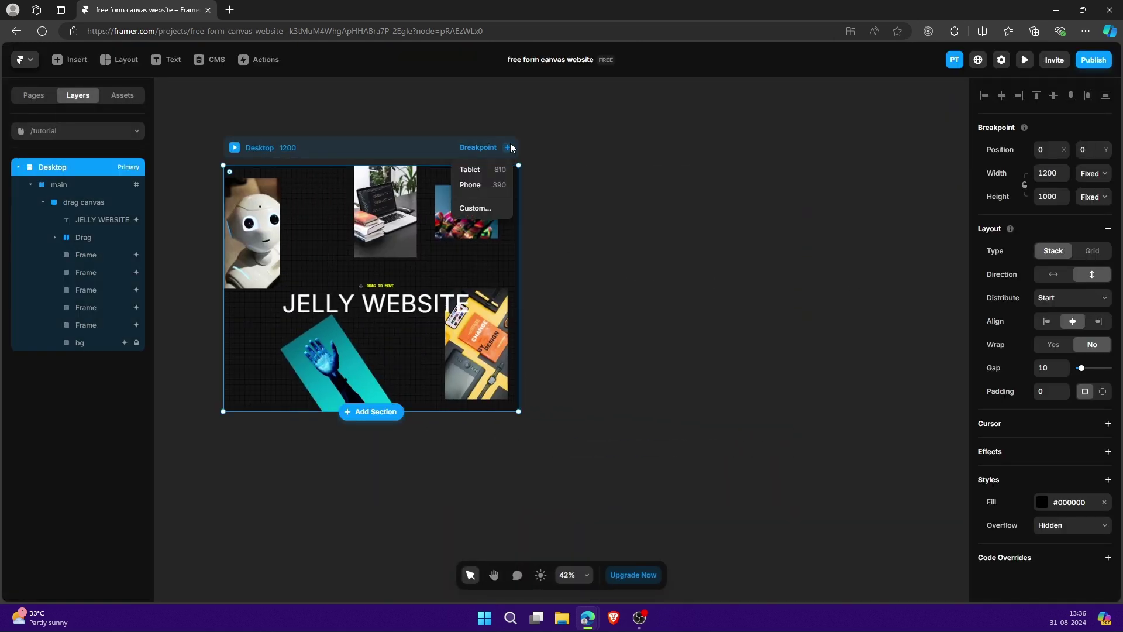
left_click(484, 184)
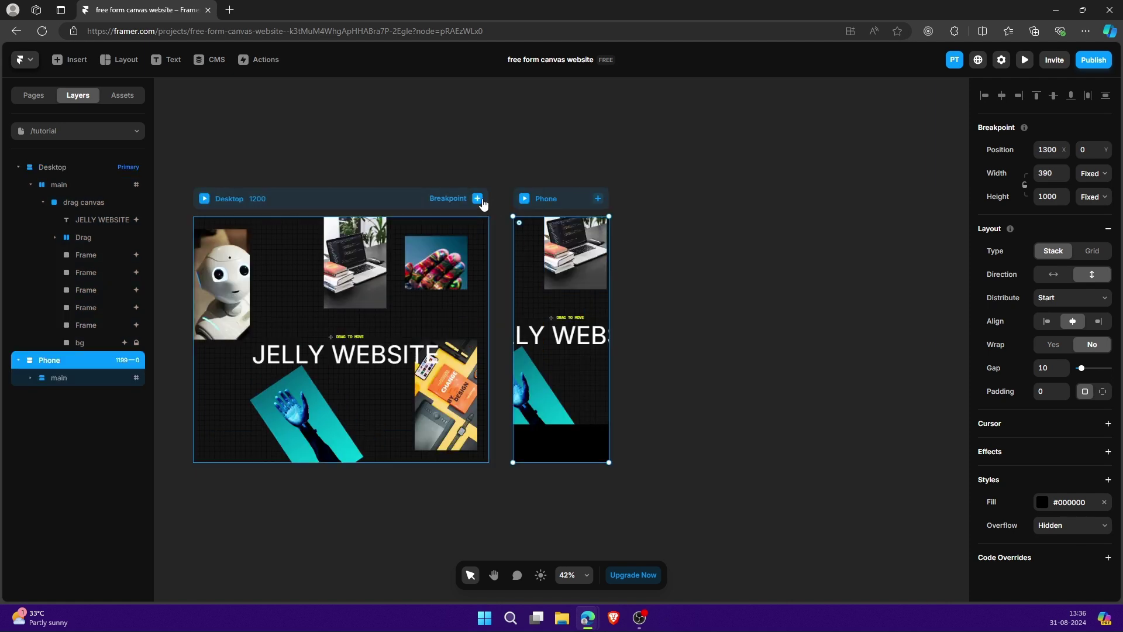
left_click(477, 199)
left_click(454, 220)
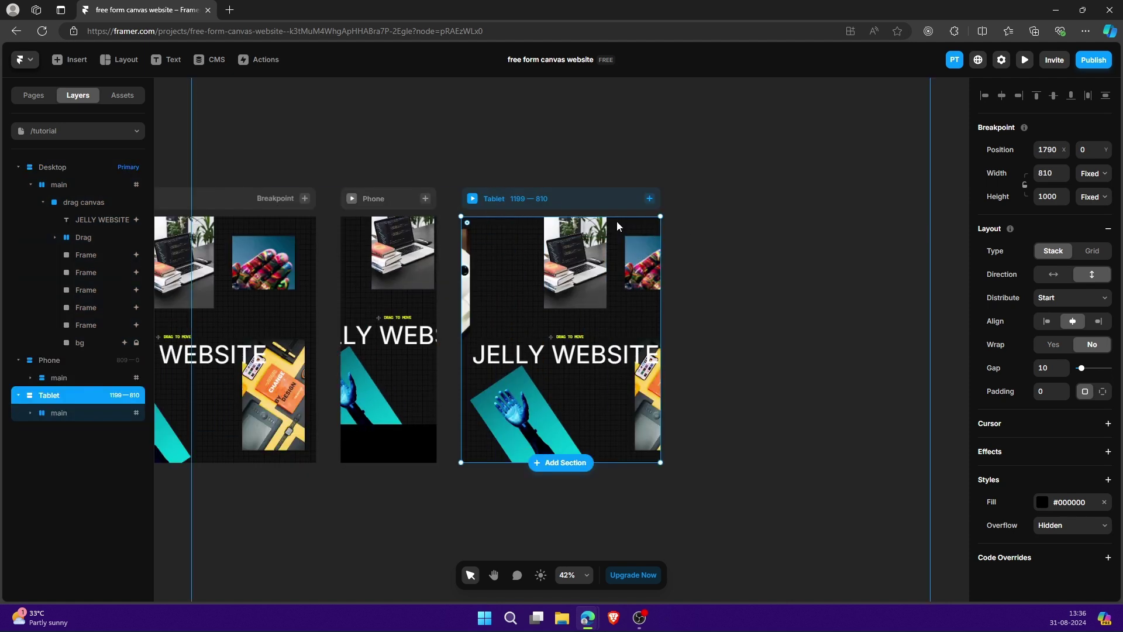
Rearrange the images within the Tablet breakpoint and space the Phone and Tablet breakpoints apart on the canvas.
left_click_drag(638, 248, 673, 256)
left_click_drag(754, 258, 761, 263)
left_click_drag(814, 386, 787, 364)
left_click_drag(696, 410, 699, 386)
left_click_drag(375, 199, 492, 224)
In the Phone breakpoint, shorten the laptop image to 250 high and the blue hand image to 249 high, placing the hand below the heading.
left_click(486, 246)
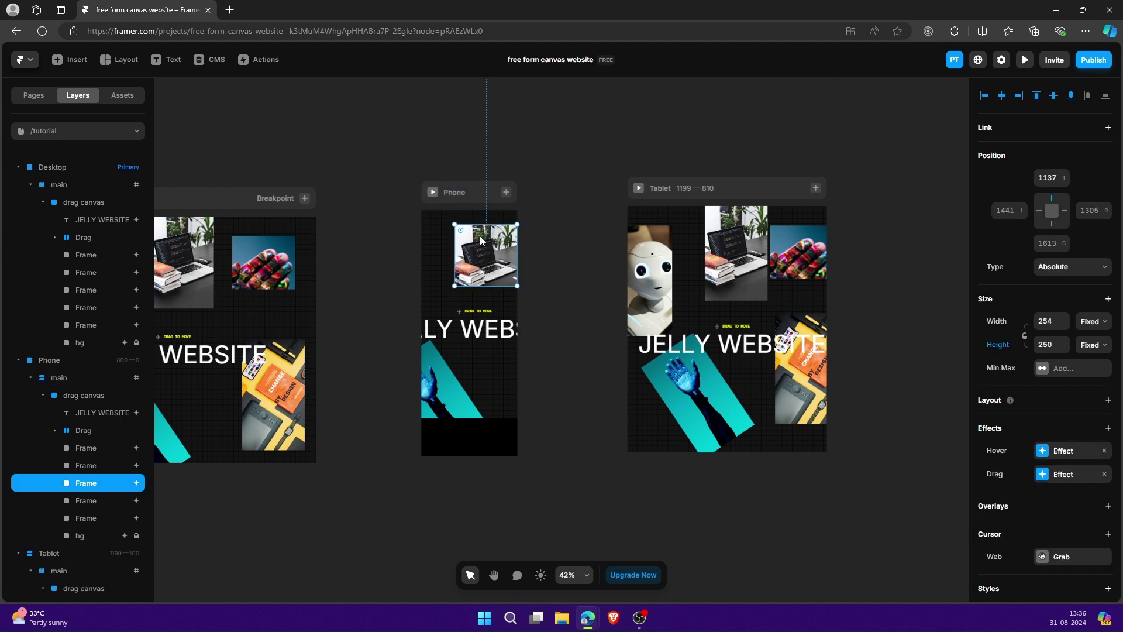
left_click(446, 379)
left_click_drag(446, 379, 472, 368)
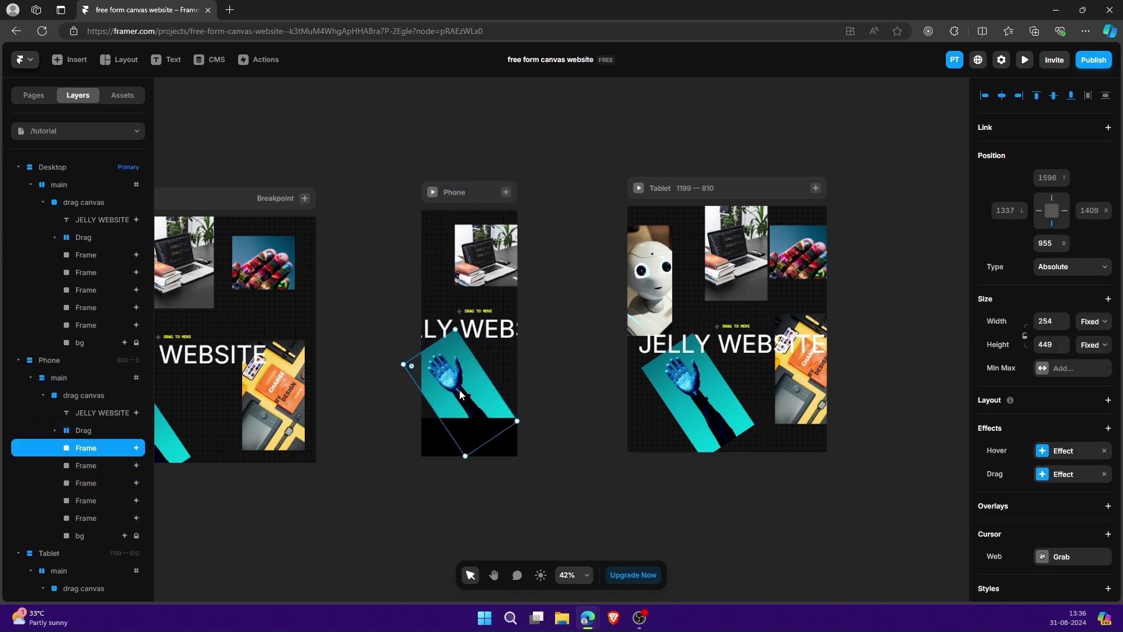
left_click_drag(519, 423, 518, 419)
left_click_drag(426, 346, 445, 410)
Set the JELLY WEBSITE heading's font size in the Phone breakpoint to 43 pixels.
left_click(474, 329)
scroll(1045, 473, "down", 7)
left_click(1048, 370)
type("4")
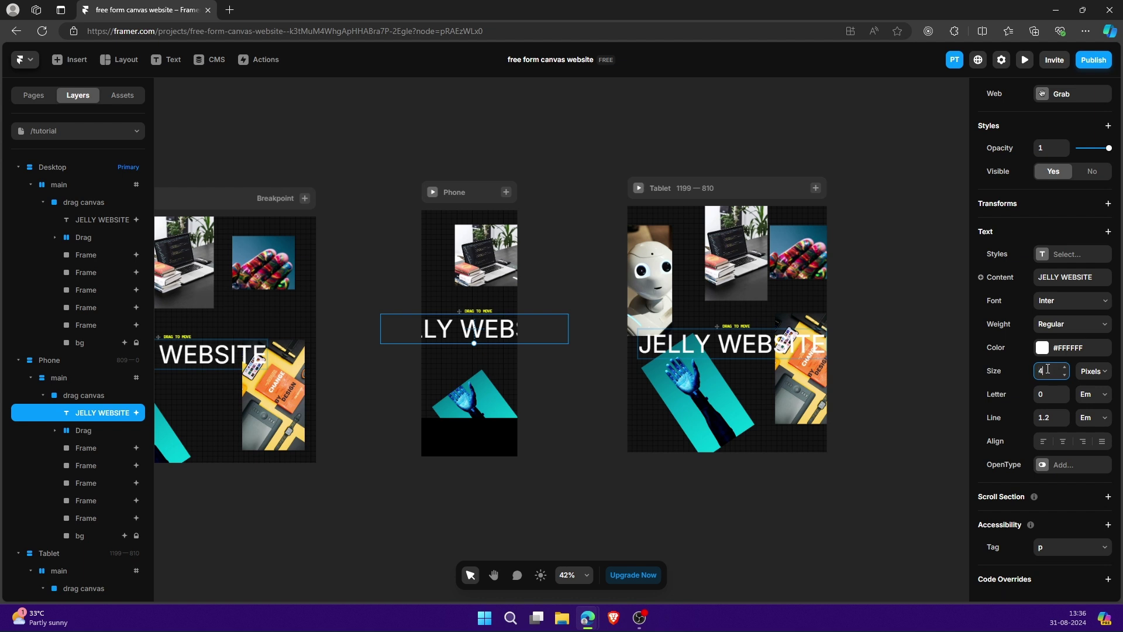
type("3")
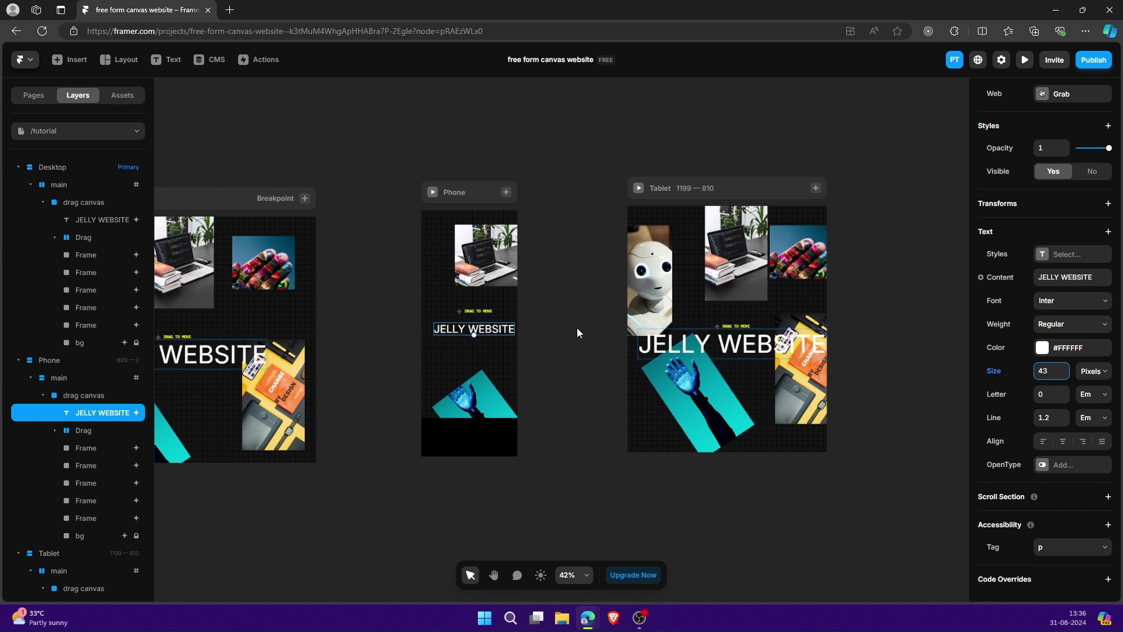
type("3")
left_click(384, 252)
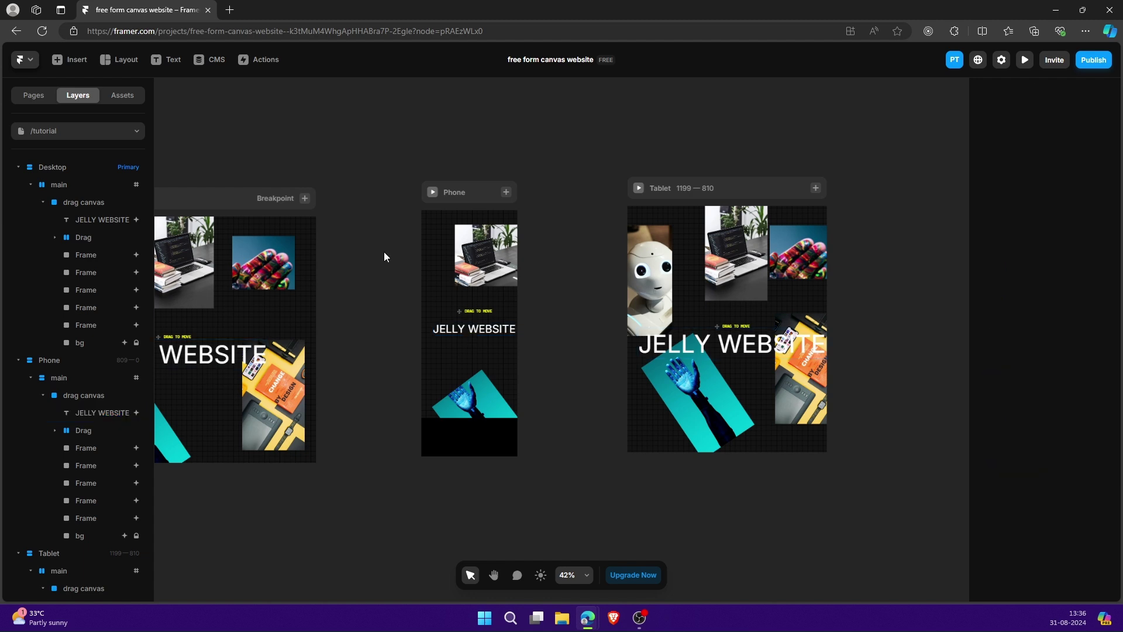
Resize the robot image to about 170 by 217 and the desk image to about 174 by 192, placing both inside the Phone breakpoint.
scroll(410, 234, "down", 3)
left_click(86, 482)
left_click(97, 449)
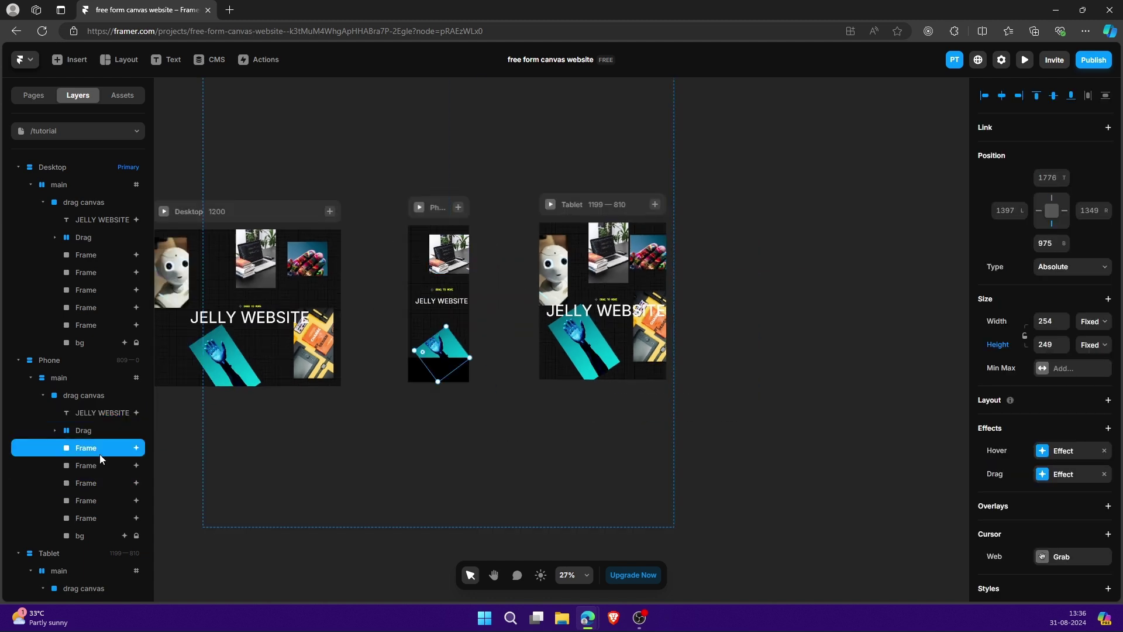
scroll(359, 371, "up", 3)
scroll(359, 371, "down", 2)
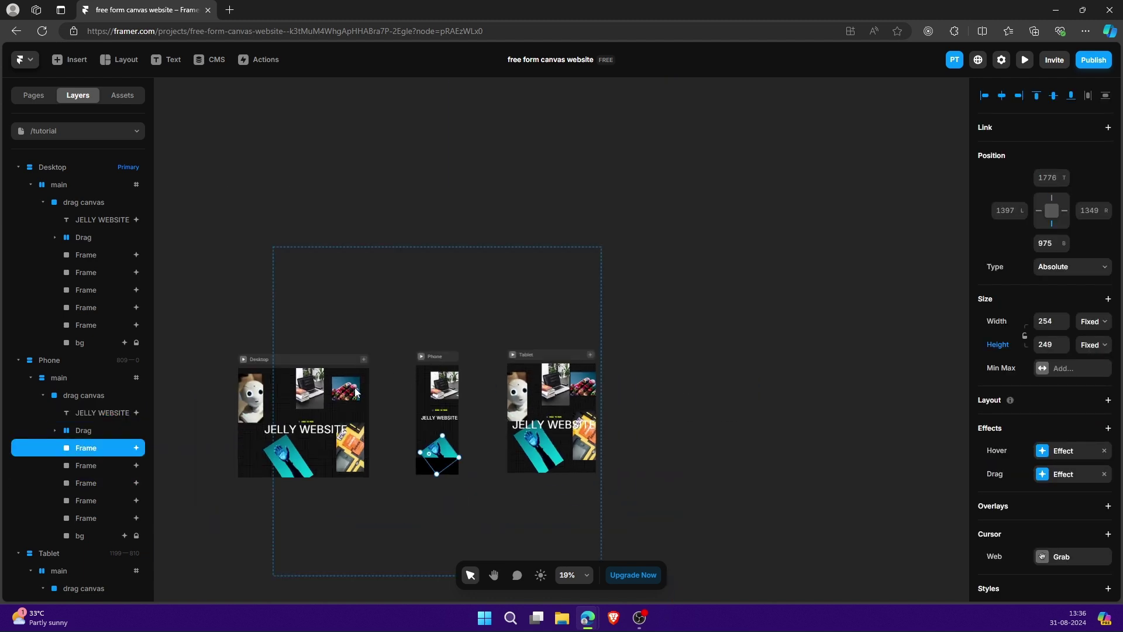
scroll(112, 445, "down", 3)
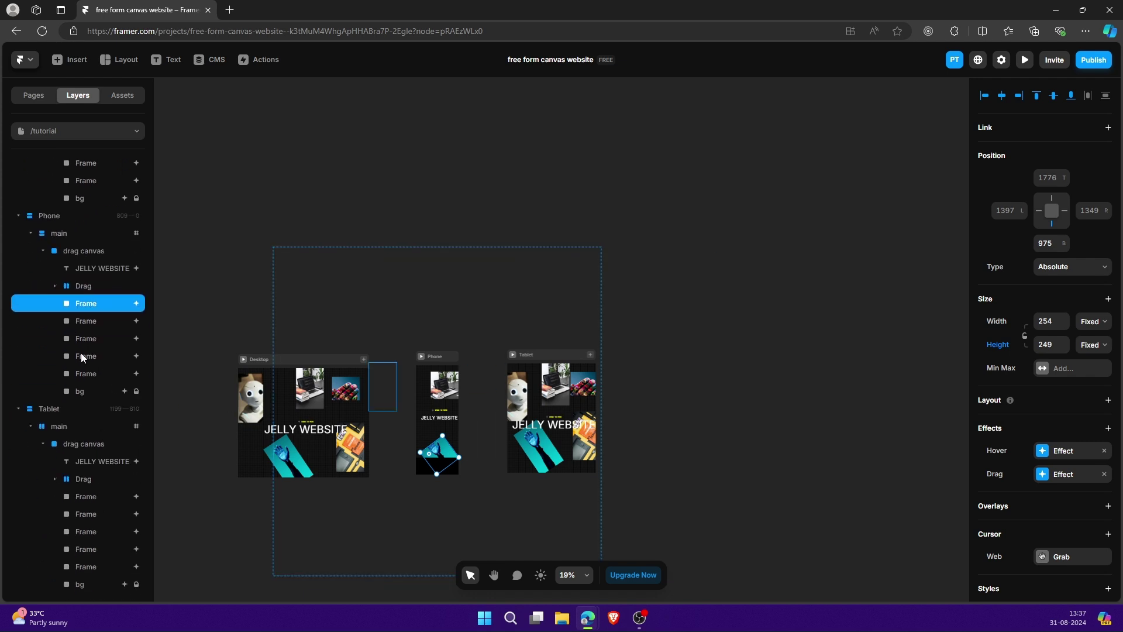
left_click(81, 355)
left_click_drag(391, 375, 420, 396)
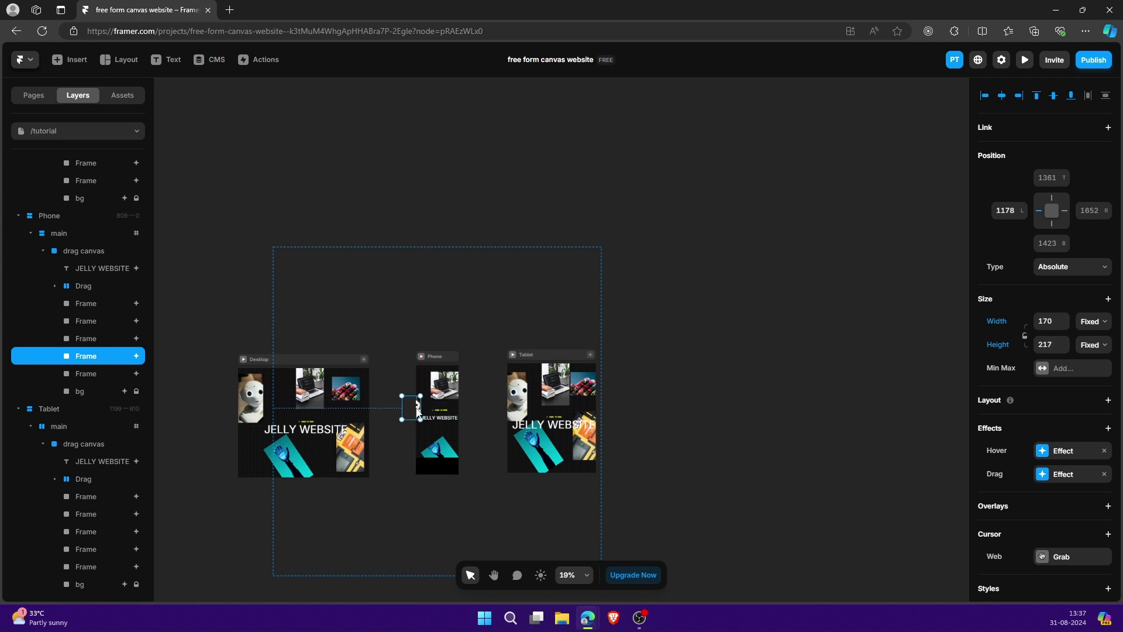
mouse_move(414, 412)
left_mouse_down()
mouse_move(428, 410)
mouse_move(428, 394)
left_mouse_up()
left_click(128, 372)
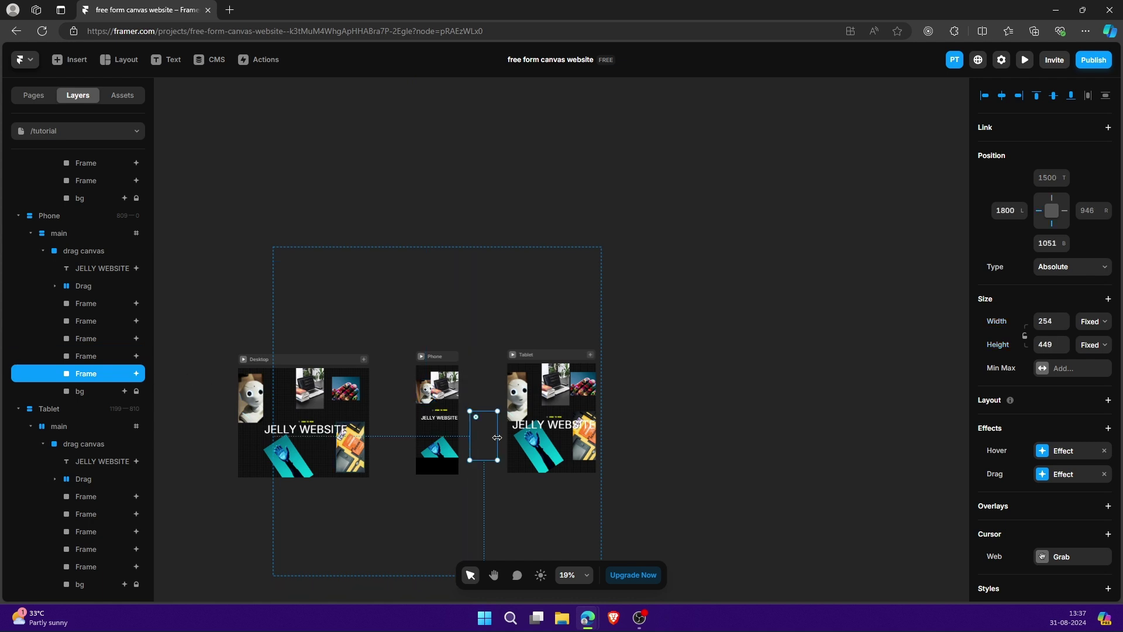
left_click_drag(498, 411, 433, 411)
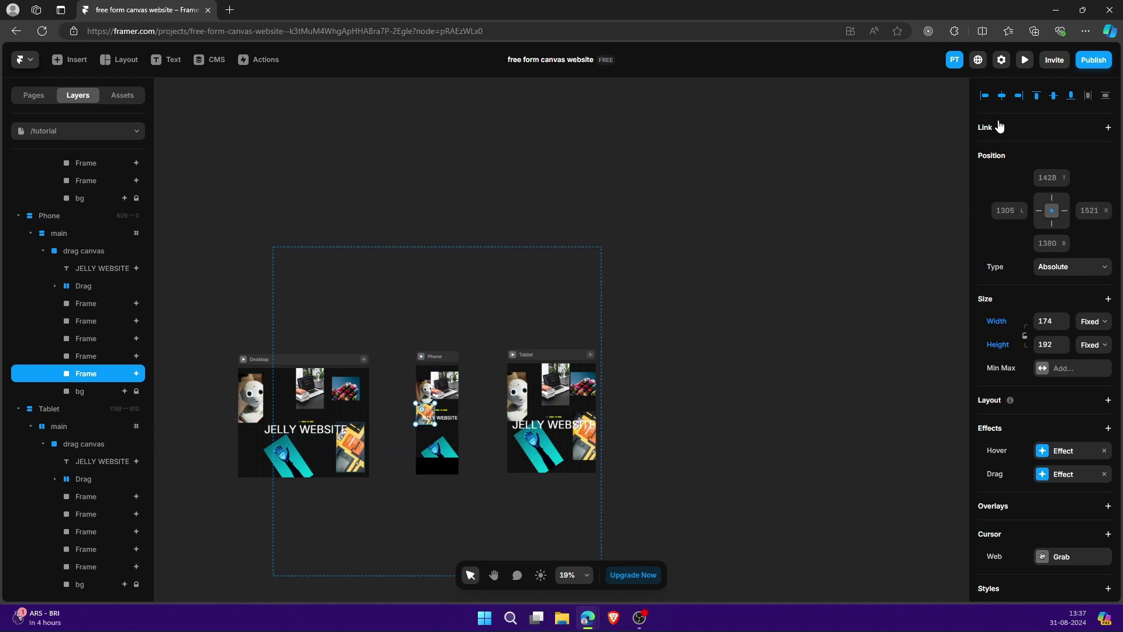
Preview the page at Phone size, test dragging the robot, laptop and desk images, and return to the editor.
left_click(1024, 63)
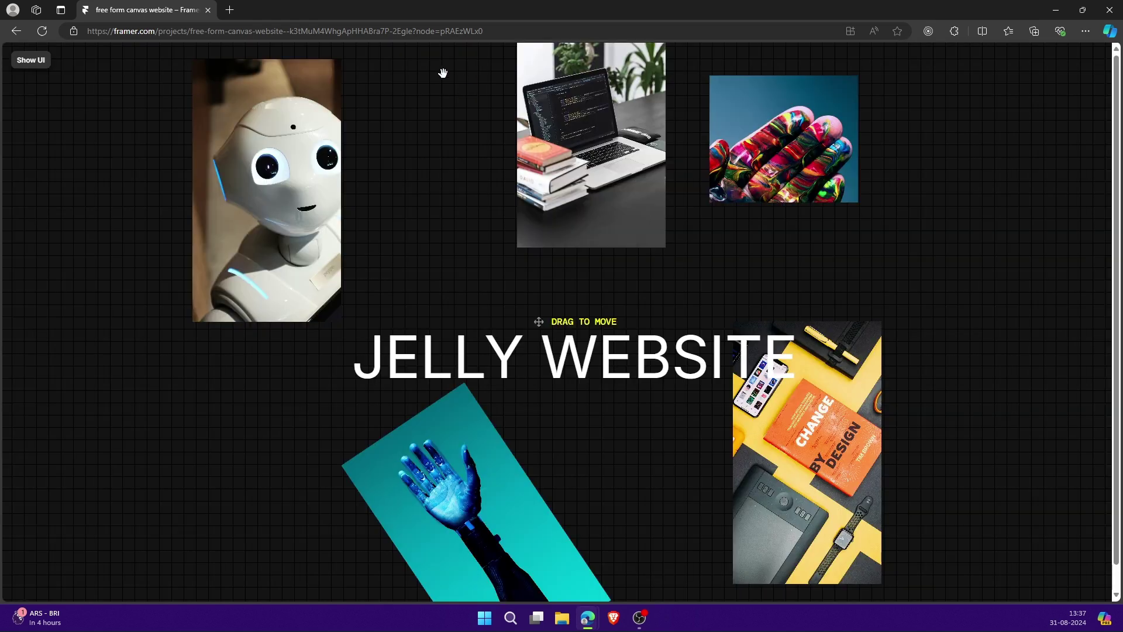
left_click(32, 60)
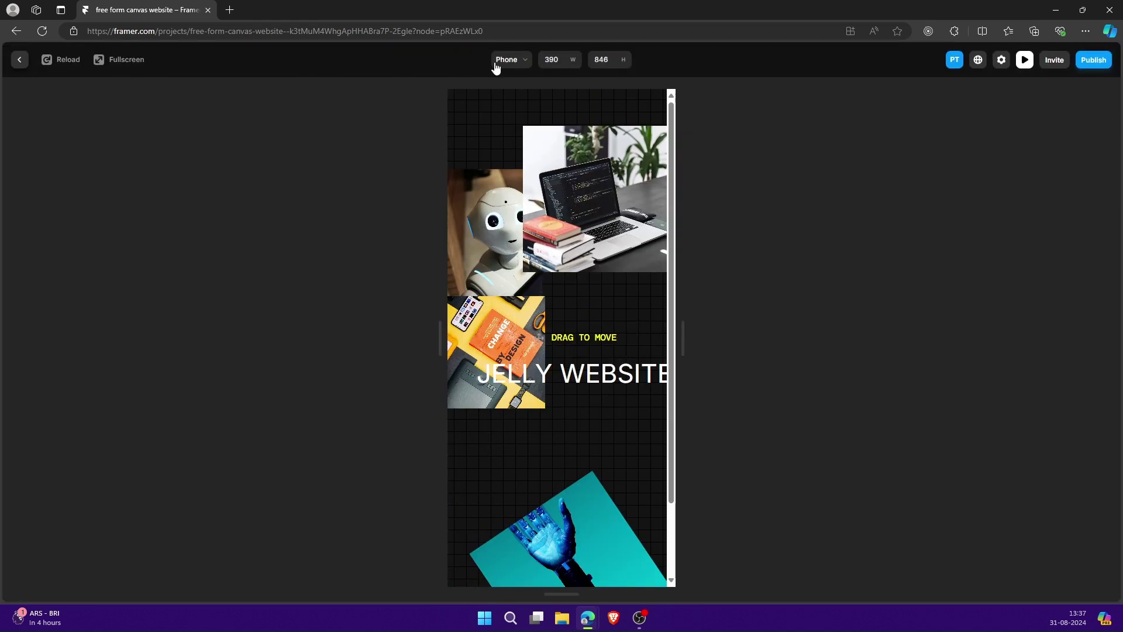
left_click_drag(534, 378, 514, 427)
left_click_drag(548, 317, 550, 375)
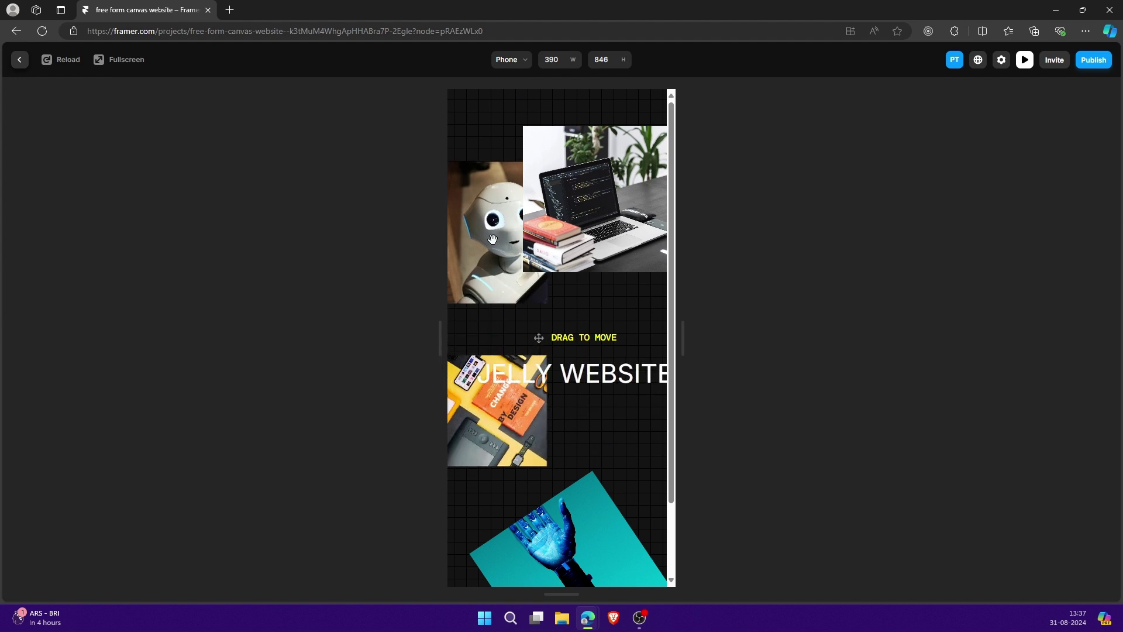
left_click_drag(501, 247, 502, 300)
left_click_drag(556, 209, 525, 212)
left_click_drag(502, 319, 599, 233)
left_click_drag(499, 426, 494, 246)
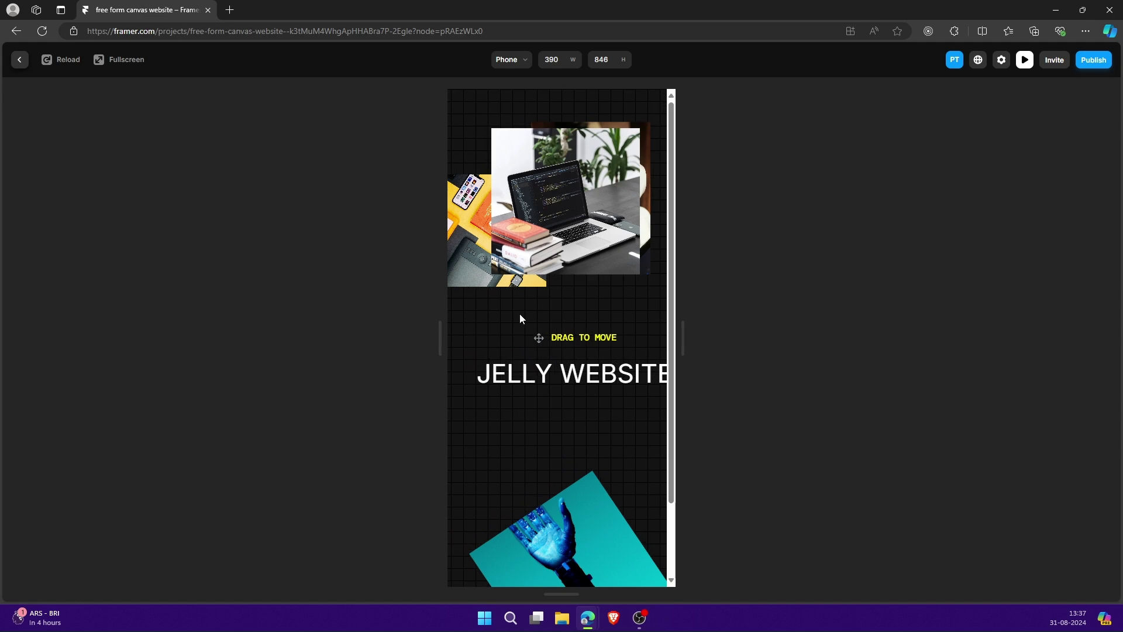
key("Escape")
Fit all three breakpoints in view and collapse the Phone and Tablet layer groups.
scroll(278, 338, "up", 3)
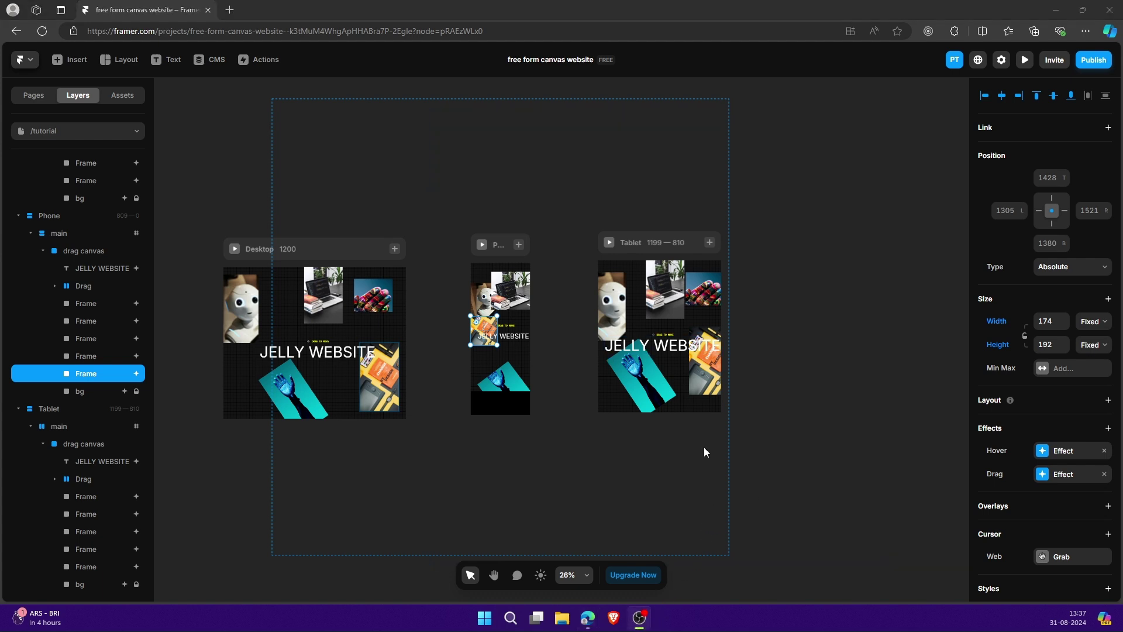
left_click(193, 222)
key("shift+1")
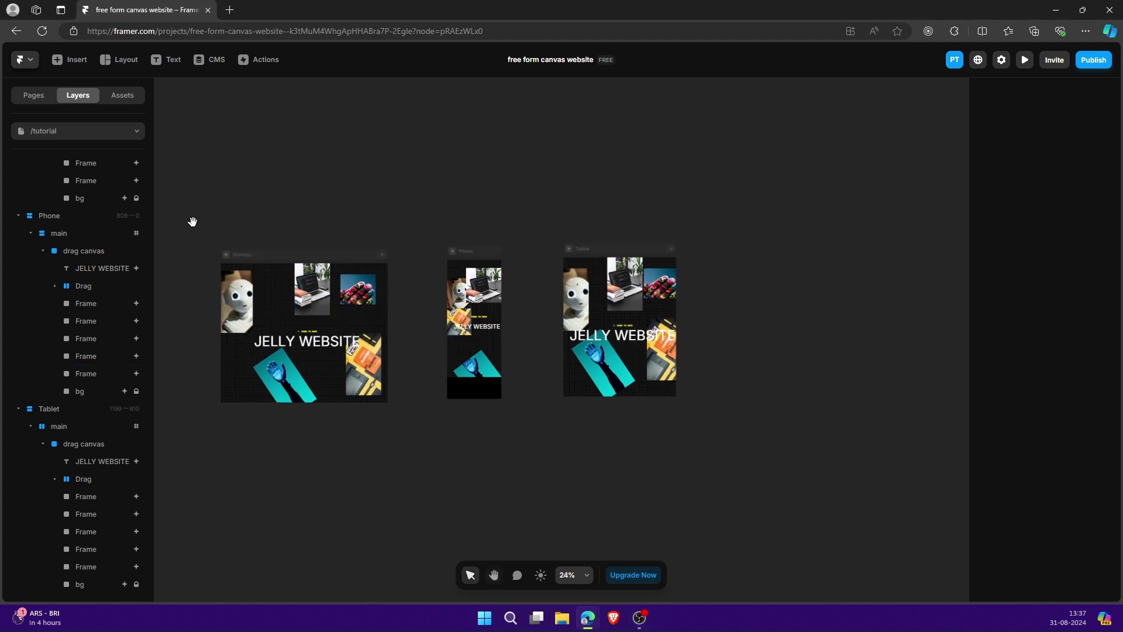
left_click(14, 216)
left_click(15, 378)
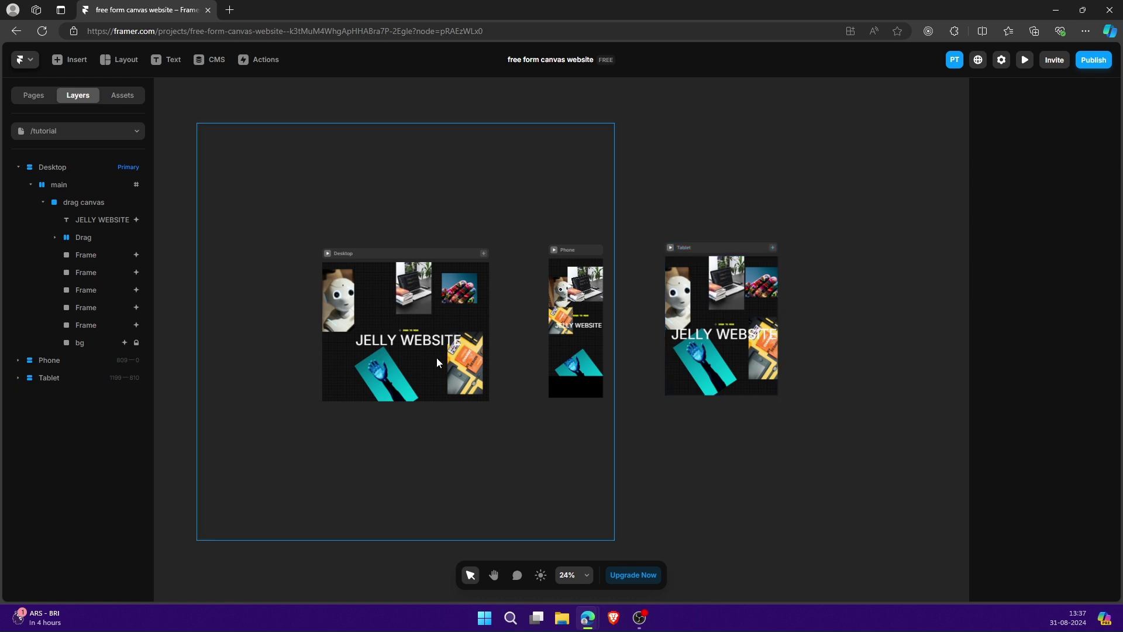